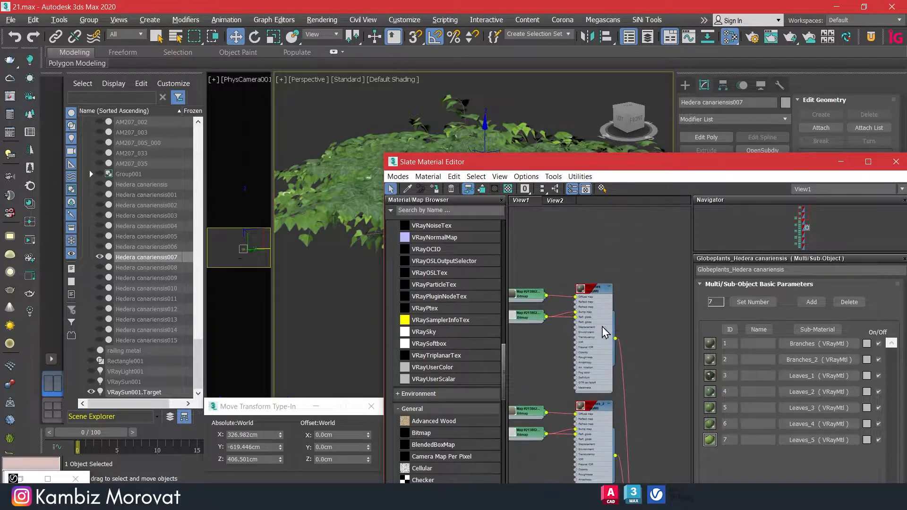
# Insert a Color Correction map between the stem bitmap and the Branches material's Diffuse map
pyautogui.click(593, 294)
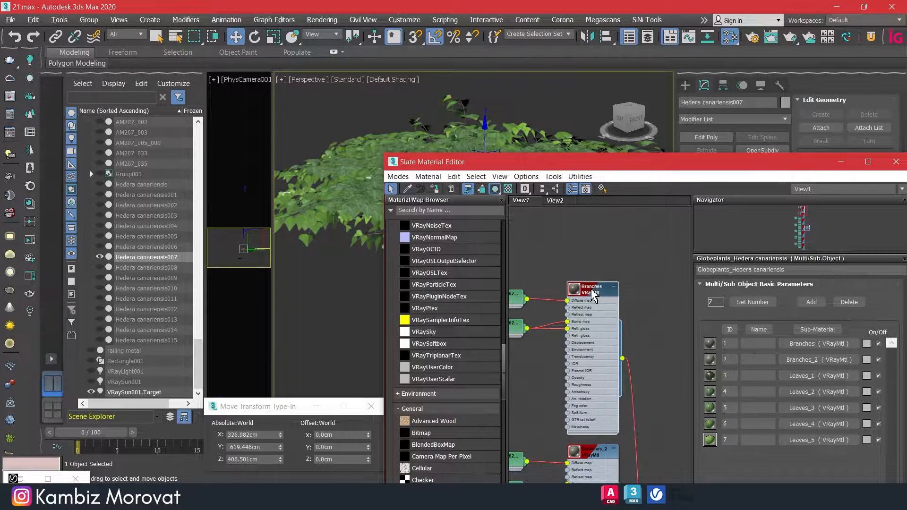
pyautogui.moveTo(577, 301); pyautogui.dragTo(591, 329, button='middle')
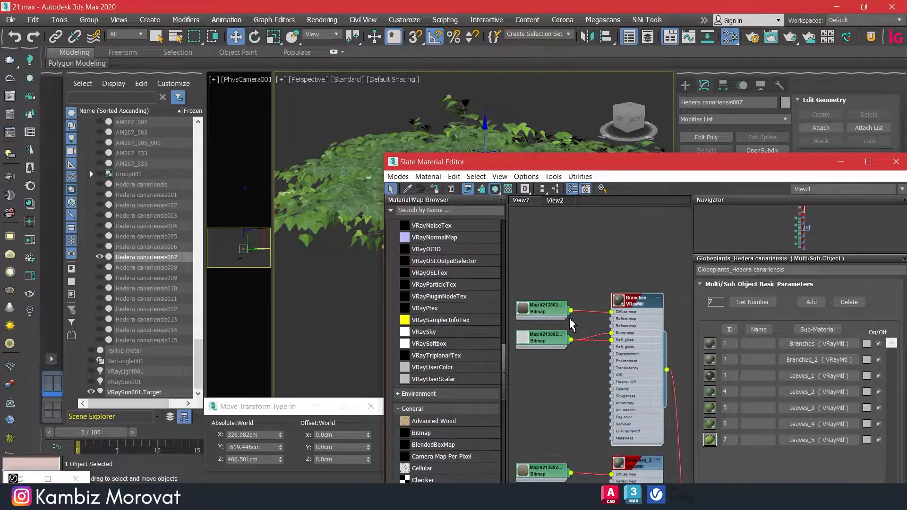
pyautogui.scroll(2, 584, 337)
pyautogui.moveTo(540, 307); pyautogui.dragTo(545, 284)
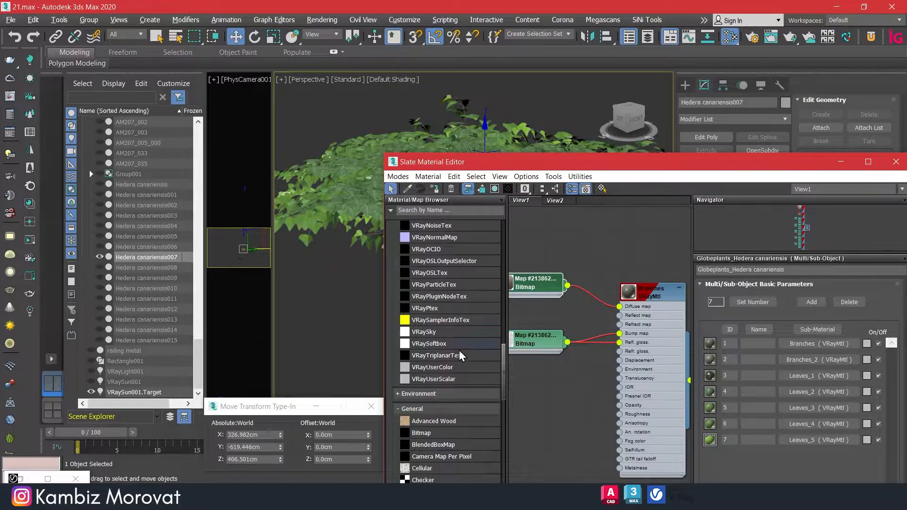
pyautogui.scroll(-3, 438, 444)
pyautogui.moveTo(447, 390); pyautogui.dragTo(532, 272)
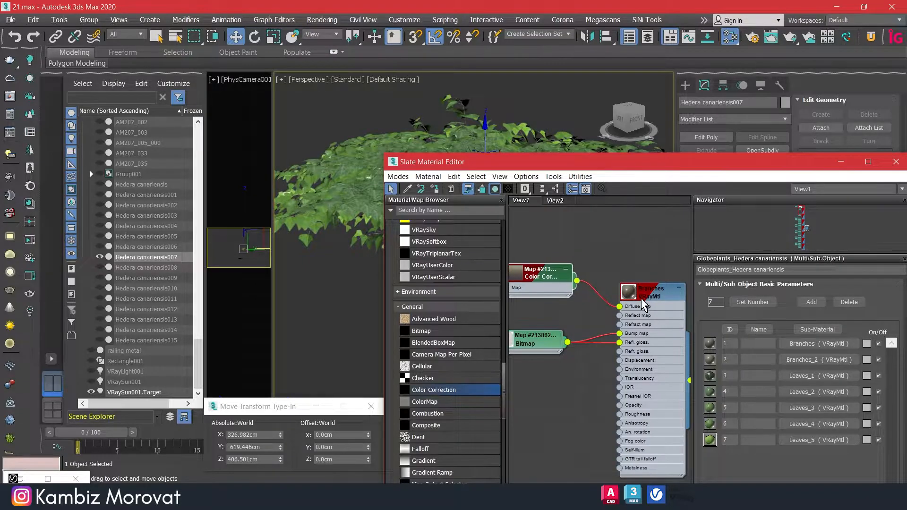
# Enlarge the Branches material's node preview and open its parameters
pyautogui.doubleClick(628, 292)
pyautogui.moveTo(613, 312); pyautogui.dragTo(623, 314, button='middle')
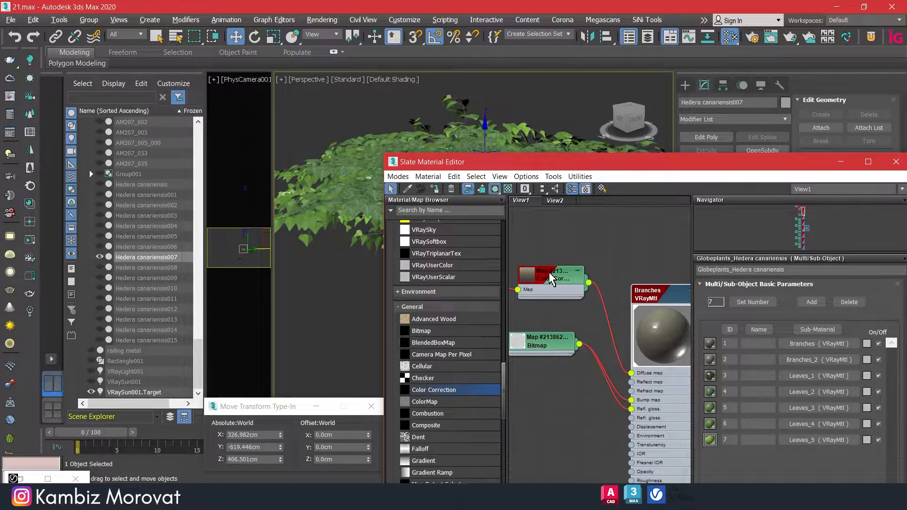
pyautogui.doubleClick(650, 303)
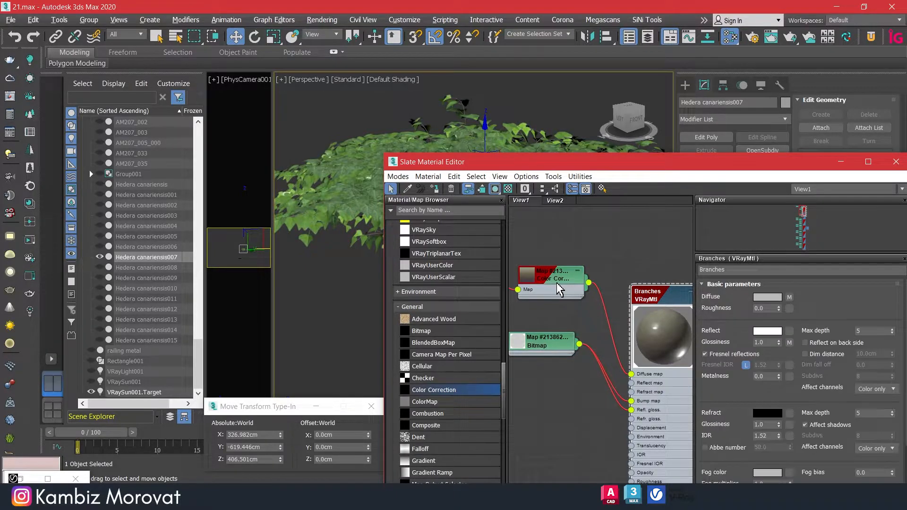
# Lower the saturation of the Branches material's Color Correction map to about -27.4
pyautogui.click(555, 278)
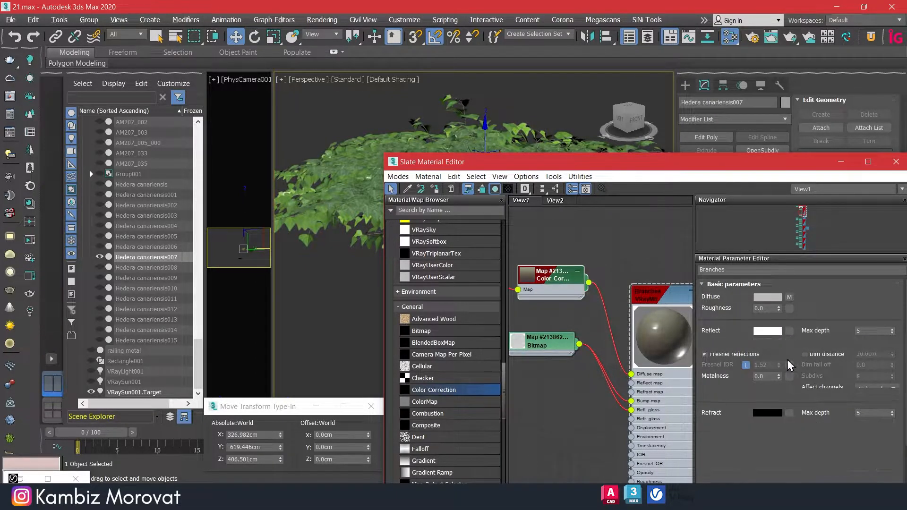
pyautogui.scroll(-2, 778, 389)
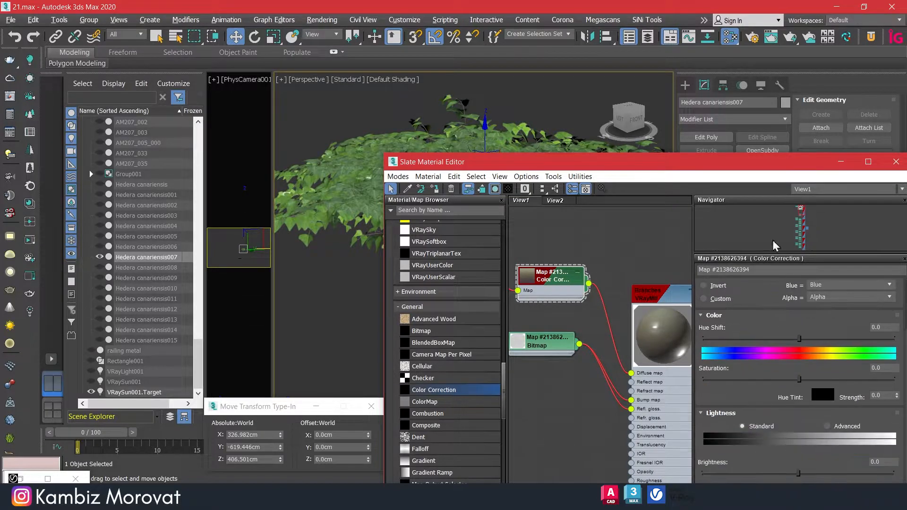
pyautogui.moveTo(779, 379); pyautogui.dragTo(773, 379)
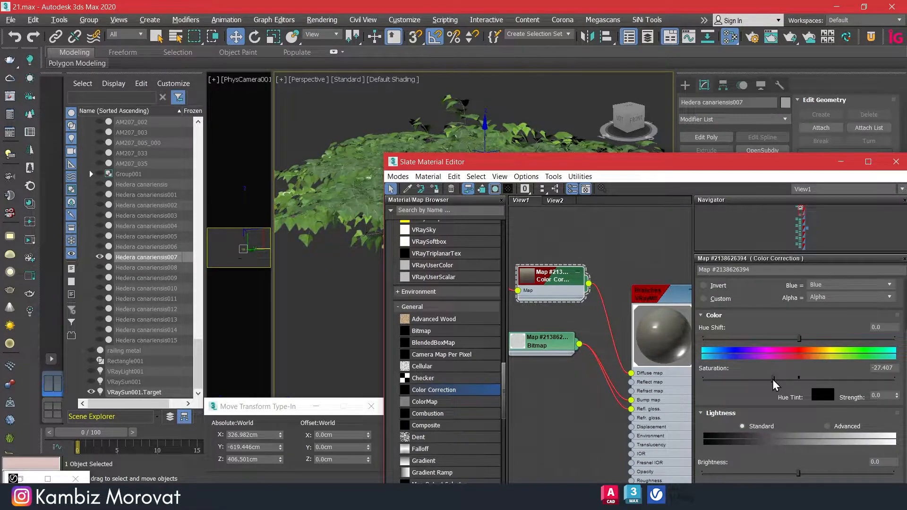
# Toggle the stem bitmap's viewport display for Branches and Globeplants_Hedera canariensis, and show the bitmap on Branches
pyautogui.moveTo(560, 320); pyautogui.dragTo(659, 330, button='middle')
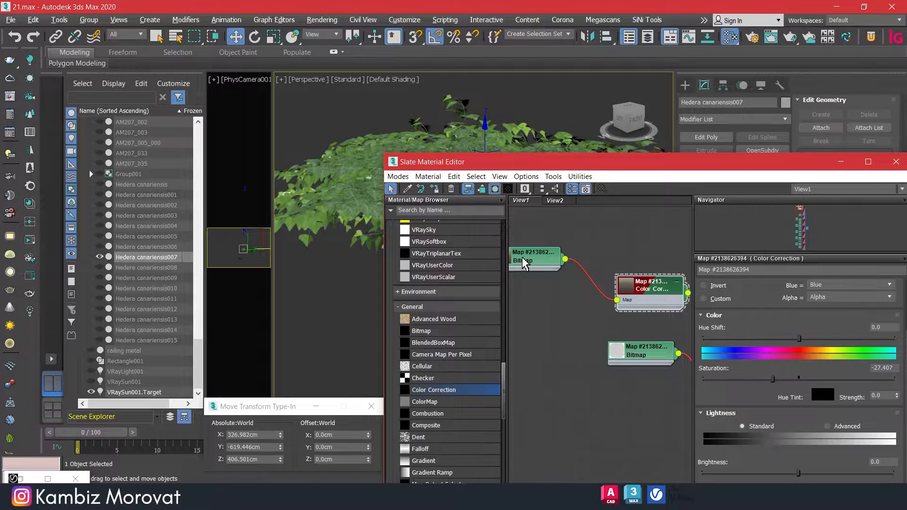
pyautogui.doubleClick(523, 259)
pyautogui.click(495, 188)
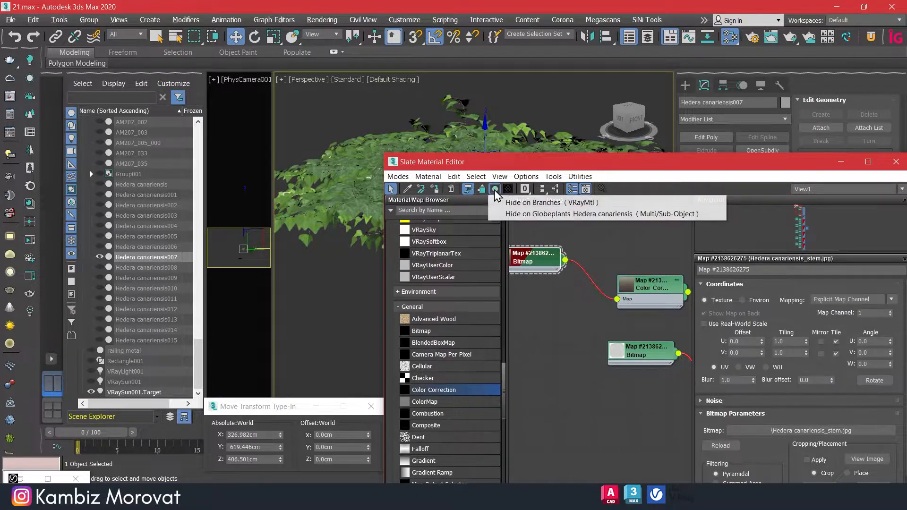
pyautogui.click(505, 202)
pyautogui.click(497, 191)
pyautogui.click(509, 214)
pyautogui.click(495, 189)
pyautogui.click(510, 203)
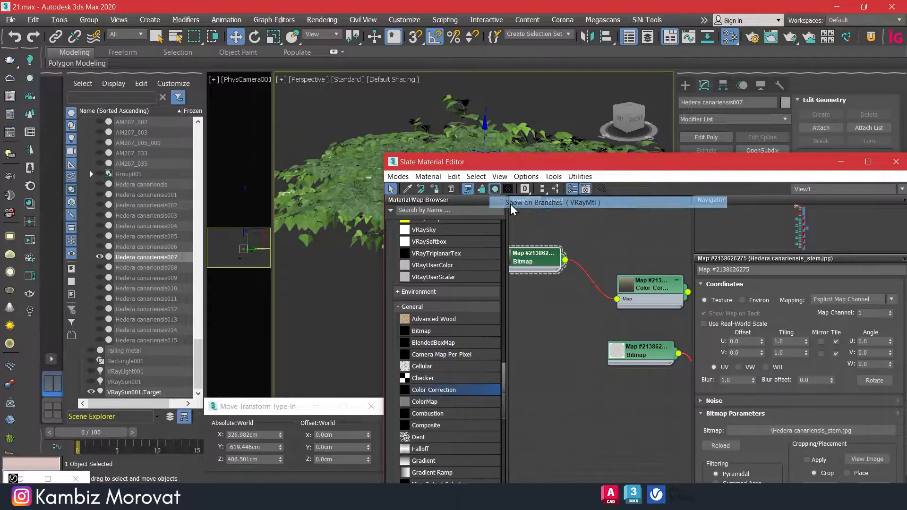
# Switch the Branches Color Correction map's lightness to Advanced and set its RGB gamma/contrast to 0.8
pyautogui.moveTo(599, 287); pyautogui.dragTo(571, 278, button='middle')
pyautogui.click(630, 274)
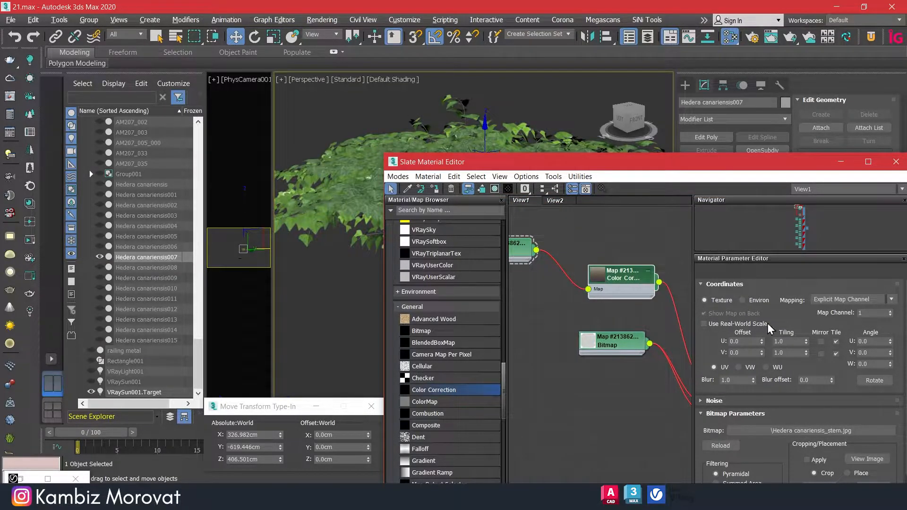
pyautogui.moveTo(775, 162); pyautogui.dragTo(754, 48)
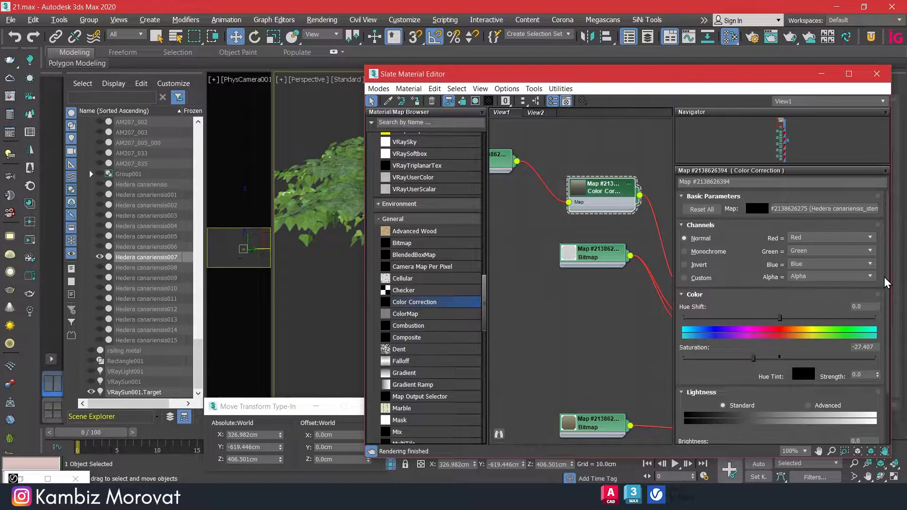
pyautogui.scroll(-3, 889, 290)
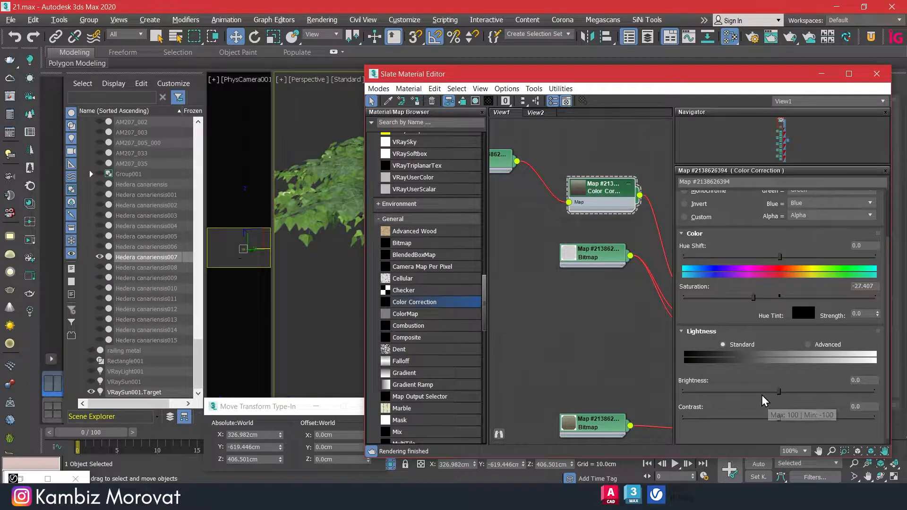
pyautogui.click(826, 344)
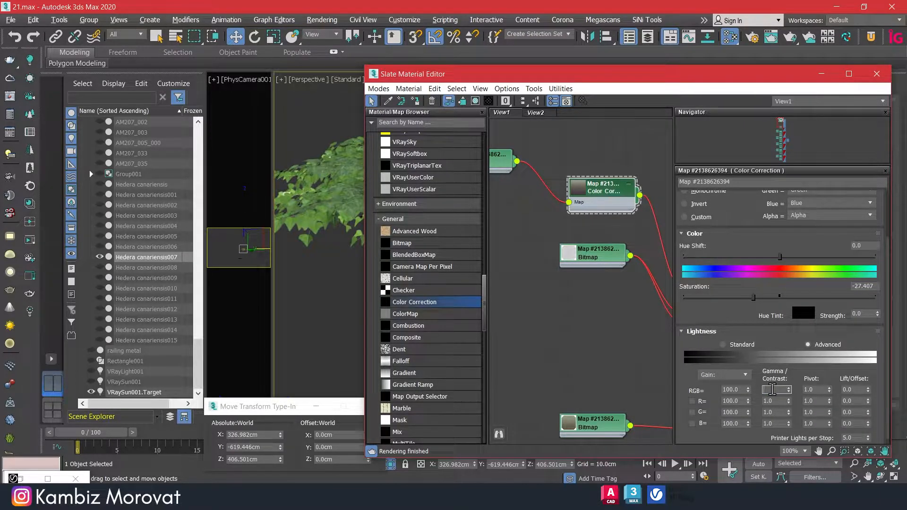
pyautogui.press('Return')
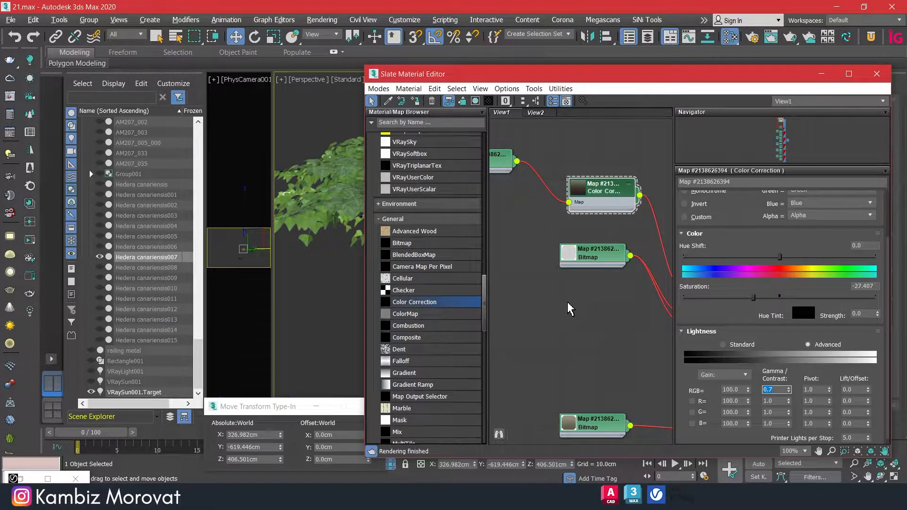
pyautogui.write('.8')
pyautogui.press('Return')
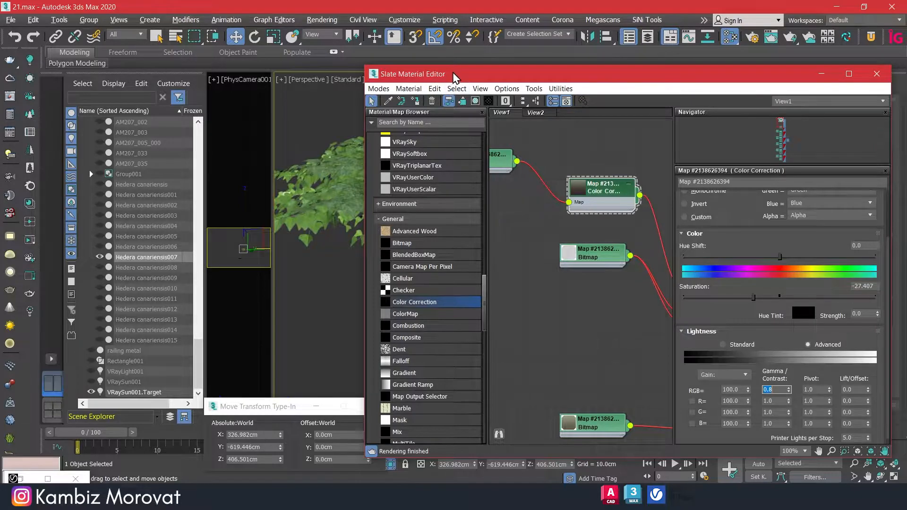
# Set the saturation of the Branches Color Correction map to -20
pyautogui.moveTo(447, 74); pyautogui.dragTo(456, 78)
pyautogui.moveTo(520, 233); pyautogui.dragTo(550, 230, button='middle')
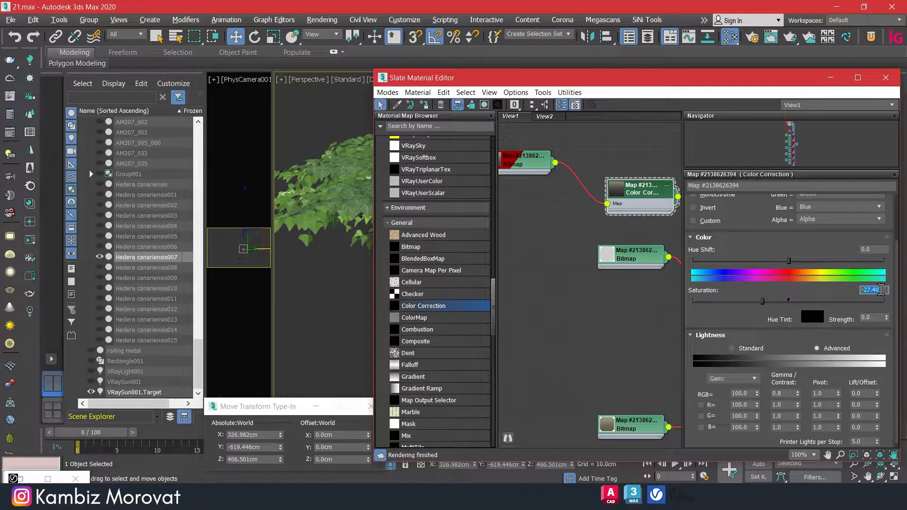
pyautogui.press('Return')
# Copy the Color Correction node down to just above the Leaves_1 material's maps
pyautogui.moveTo(664, 333); pyautogui.dragTo(582, 287, button='middle')
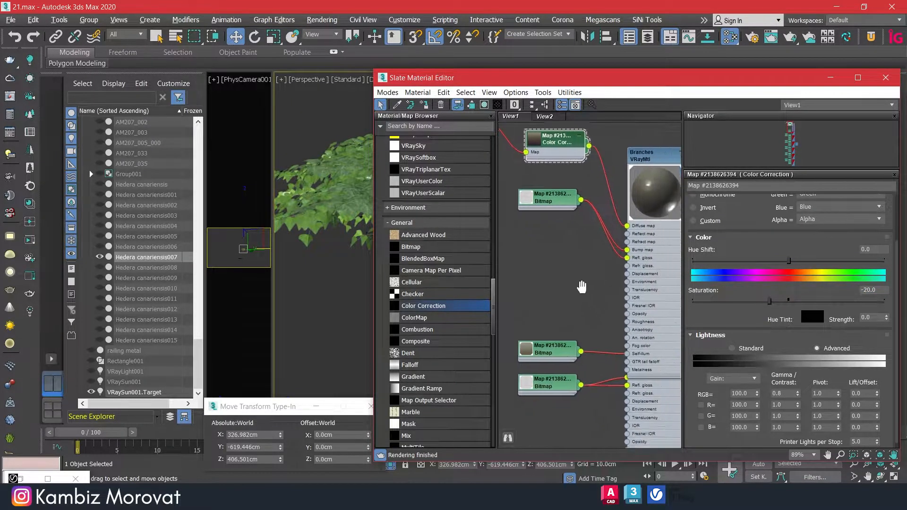
pyautogui.scroll(-8, 582, 286)
pyautogui.moveTo(573, 204); pyautogui.dragTo(576, 306)
pyautogui.moveTo(580, 325); pyautogui.dragTo(568, 243, button='middle')
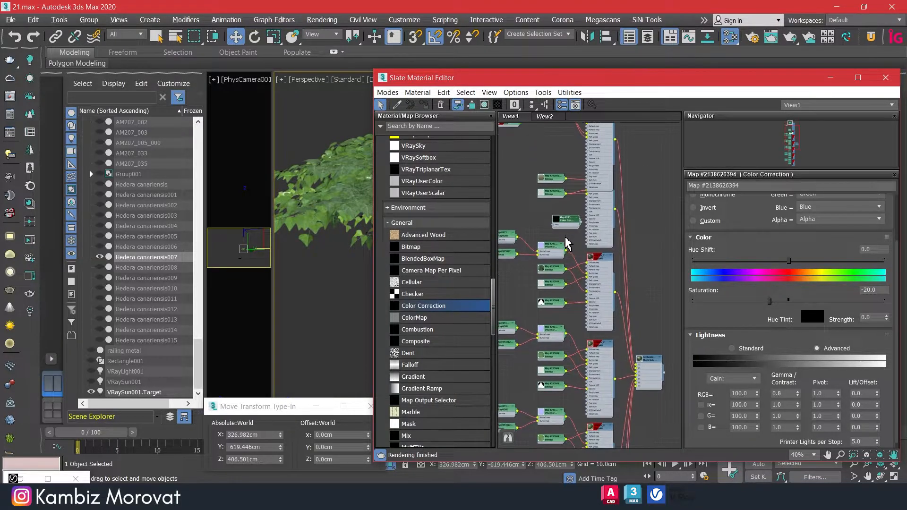
# Move the Leaves_1 leaf bitmap aside and connect it to the copied Color Correction's Map input
pyautogui.scroll(4, 575, 265)
pyautogui.moveTo(541, 282); pyautogui.dragTo(508, 288)
pyautogui.moveTo(547, 288)
pyautogui.mouseDown(button='middle')
pyautogui.moveTo(593, 307)
pyautogui.moveTo(563, 293)
pyautogui.mouseUp(button='middle')
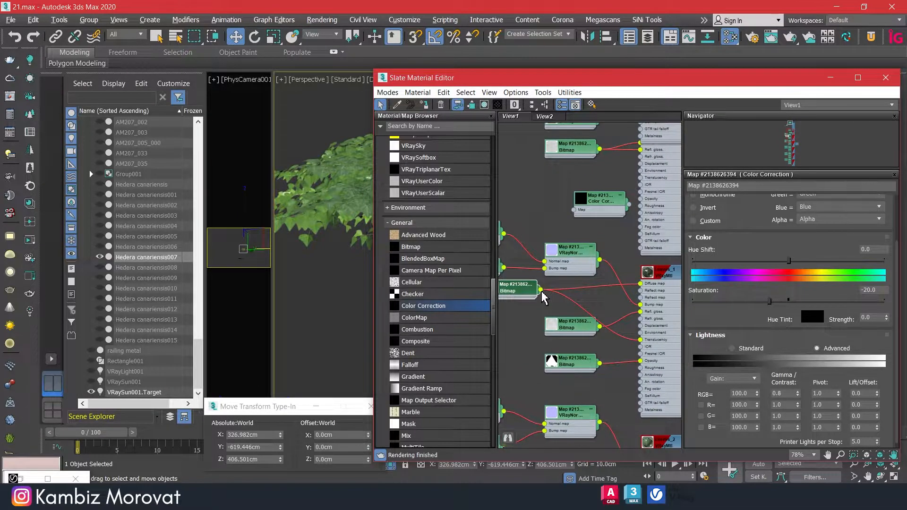
pyautogui.moveTo(600, 204); pyautogui.dragTo(565, 204)
pyautogui.moveTo(538, 292); pyautogui.dragTo(546, 295, button='middle')
pyautogui.moveTo(533, 292); pyautogui.dragTo(544, 212)
# Connect the Color Correction output to Leaves_1's Diffuse and Translucency maps and line the nodes up beside the material
pyautogui.moveTo(599, 211); pyautogui.dragTo(647, 285)
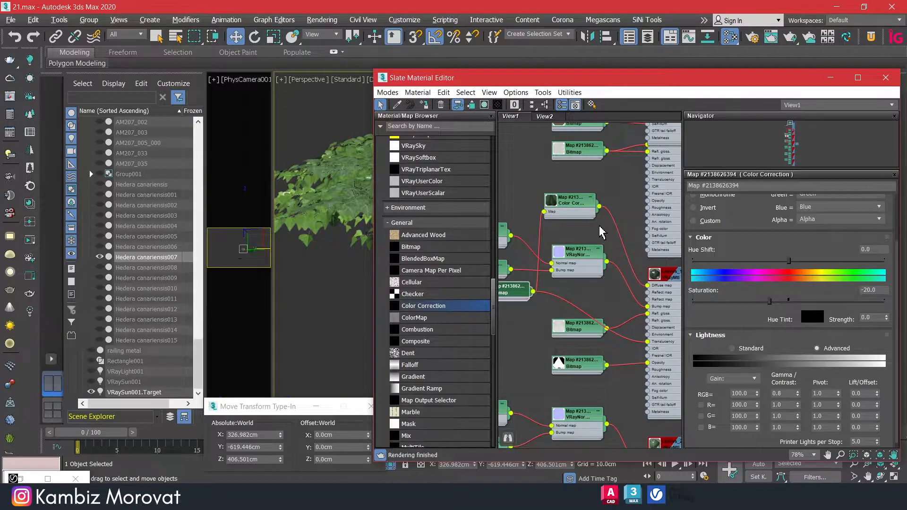
pyautogui.moveTo(601, 213); pyautogui.dragTo(648, 343)
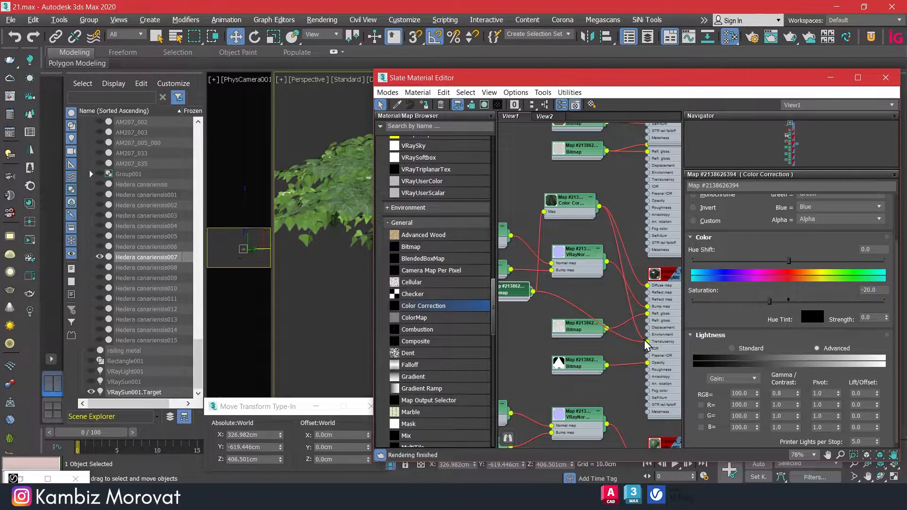
pyautogui.moveTo(569, 209); pyautogui.dragTo(577, 305)
pyautogui.moveTo(517, 387); pyautogui.dragTo(517, 300)
# Copy the Leaves_1 Color Correction node down to the Leaves_2 material's maps
pyautogui.scroll(-3, 585, 293)
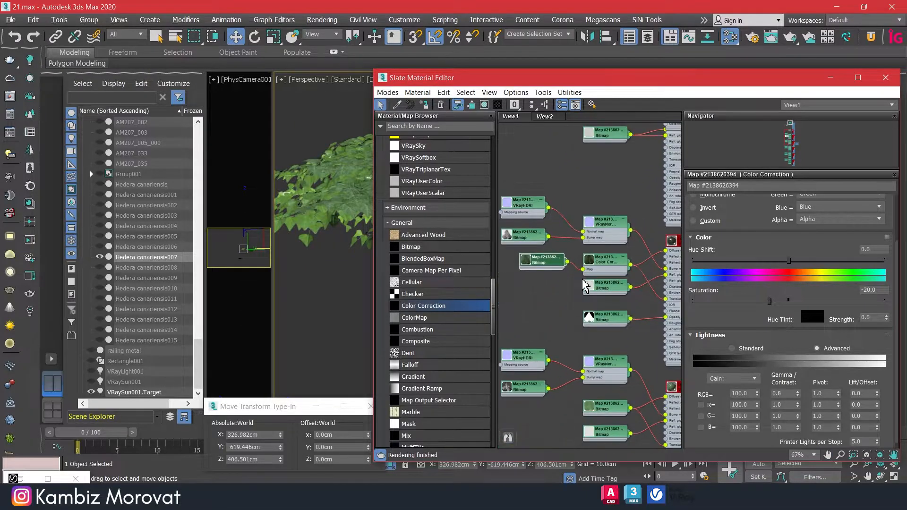
pyautogui.moveTo(600, 267); pyautogui.dragTo(610, 267, button='middle')
pyautogui.moveTo(611, 267)
pyautogui.keyDown('shift'); pyautogui.mouseDown()
pyautogui.moveTo(570, 285)
pyautogui.moveTo(540, 268)
pyautogui.moveTo(559, 333)
pyautogui.moveTo(558, 391)
pyautogui.mouseUp(); pyautogui.keyUp('shift')
pyautogui.moveTo(586, 380)
pyautogui.mouseDown(button='middle')
pyautogui.moveTo(567, 344)
pyautogui.moveTo(554, 251)
pyautogui.moveTo(550, 257)
pyautogui.moveTo(612, 258)
pyautogui.mouseUp(button='middle')
pyautogui.scroll(1, 553, 251)
pyautogui.moveTo(591, 251)
pyautogui.mouseDown()
pyautogui.moveTo(523, 240)
pyautogui.moveTo(596, 268)
pyautogui.mouseUp()
# Arrange the copied Color Correction node between the Leaves_2 leaf bitmap and its material
pyautogui.moveTo(607, 268); pyautogui.dragTo(518, 264, button='middle')
pyautogui.scroll(1, 523, 262)
pyautogui.moveTo(509, 260); pyautogui.dragTo(633, 219)
pyautogui.moveTo(575, 228); pyautogui.dragTo(512, 228)
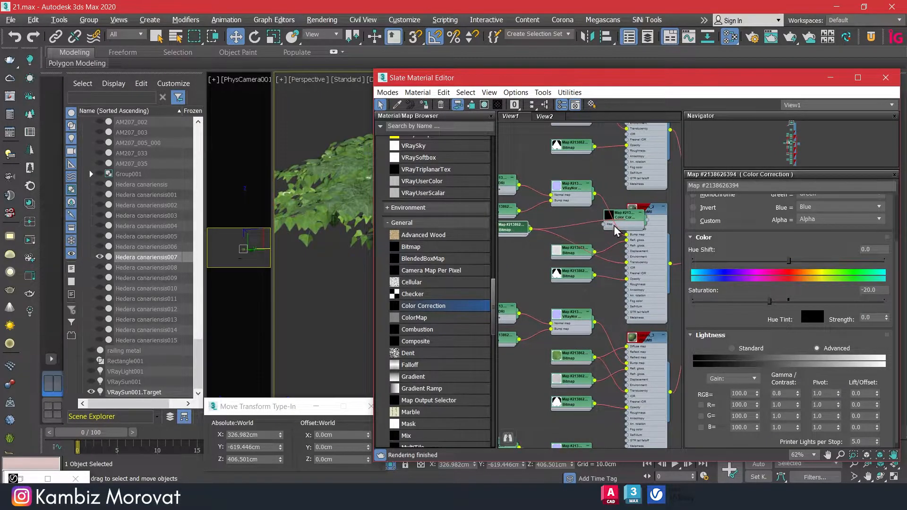
pyautogui.moveTo(633, 221); pyautogui.dragTo(563, 236)
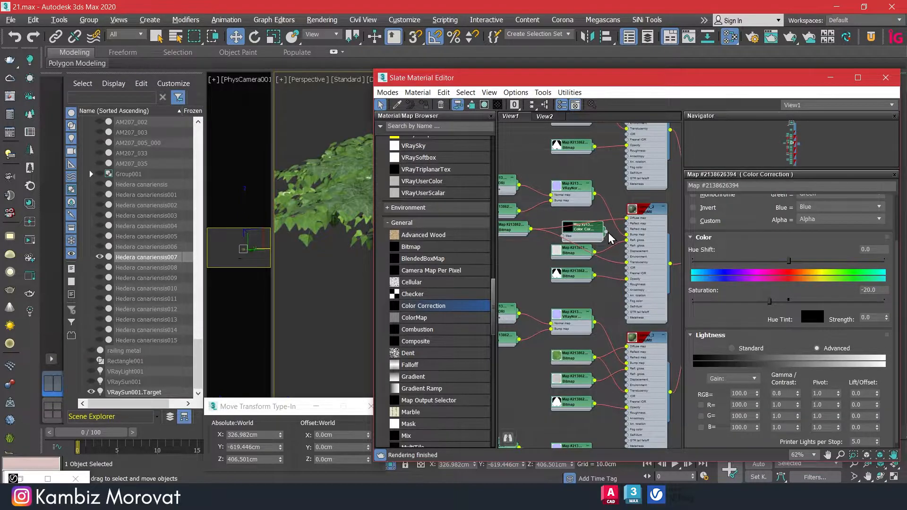
# Route the Leaves_2 leaf bitmap through the Color Correction into the material's Diffuse and Translucency maps
pyautogui.moveTo(628, 220); pyautogui.dragTo(607, 232)
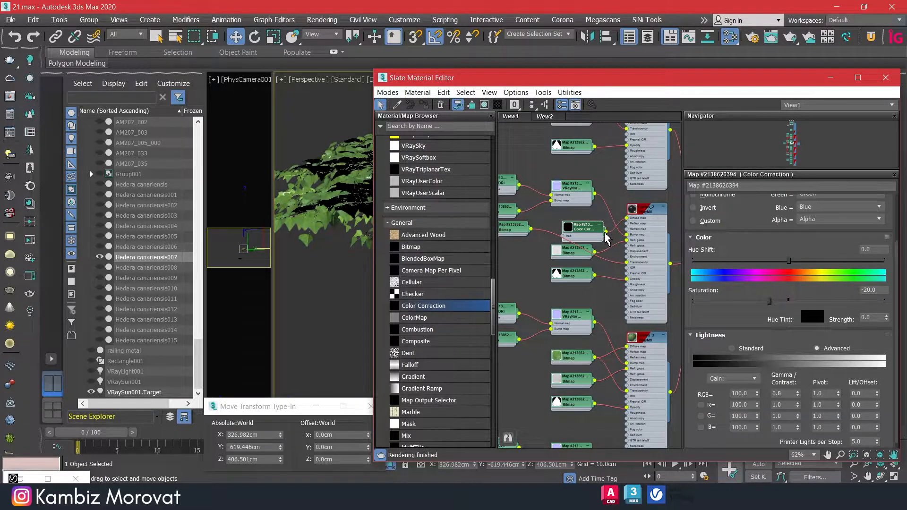
pyautogui.moveTo(628, 263); pyautogui.dragTo(628, 264)
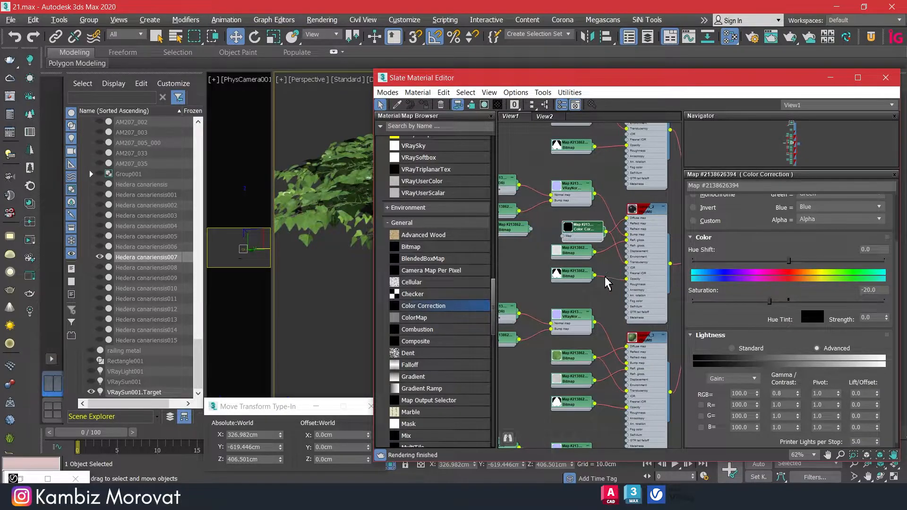
pyautogui.moveTo(593, 268); pyautogui.dragTo(607, 265, button='middle')
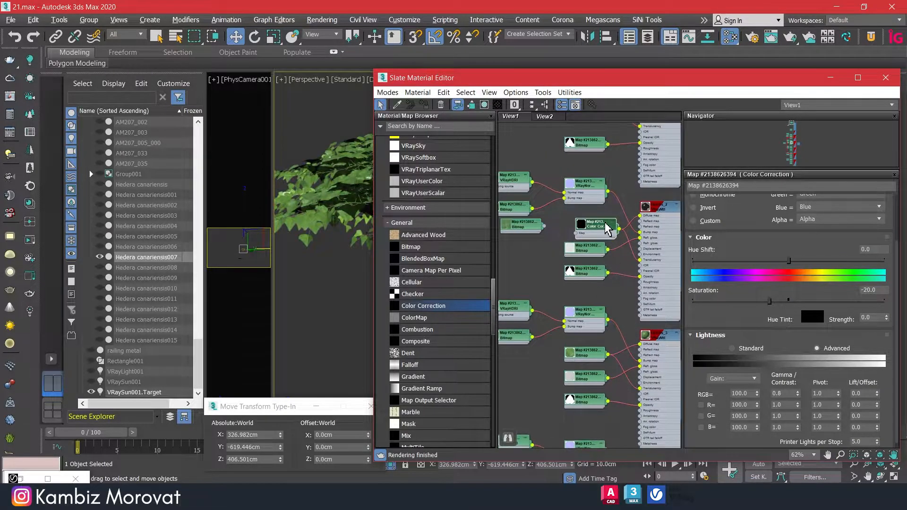
pyautogui.moveTo(545, 226); pyautogui.dragTo(590, 216)
pyautogui.moveTo(519, 220); pyautogui.dragTo(541, 226)
# Bring a spare Color Correction copy down to the Leaves_3 material's maps
pyautogui.moveTo(560, 265); pyautogui.dragTo(609, 234, button='middle')
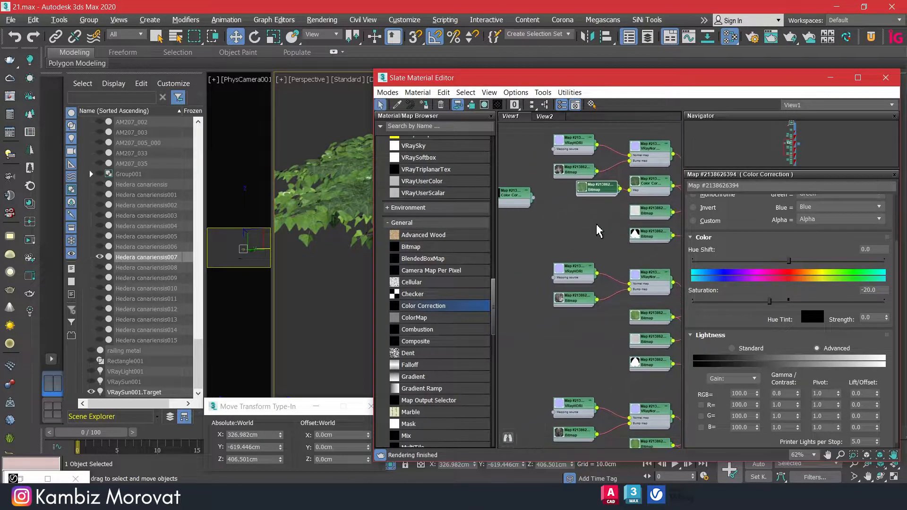
pyautogui.moveTo(516, 192); pyautogui.dragTo(586, 337)
pyautogui.moveTo(601, 318); pyautogui.dragTo(558, 232, button='middle')
pyautogui.moveTo(539, 255)
pyautogui.mouseDown()
pyautogui.moveTo(515, 254)
pyautogui.moveTo(523, 251)
pyautogui.mouseUp()
pyautogui.moveTo(517, 252); pyautogui.dragTo(539, 251, button='middle')
pyautogui.moveTo(532, 251); pyautogui.dragTo(580, 252)
pyautogui.moveTo(585, 255); pyautogui.dragTo(546, 262, button='middle')
# Place the Color Correction copy beside the Leaves_3 leaf bitmap and connect its output to the material's Diffuse map
pyautogui.moveTo(532, 258); pyautogui.dragTo(628, 247)
pyautogui.moveTo(567, 241); pyautogui.dragTo(513, 238)
pyautogui.moveTo(613, 244)
pyautogui.mouseDown()
pyautogui.moveTo(578, 225)
pyautogui.moveTo(560, 230)
pyautogui.moveTo(584, 237)
pyautogui.moveTo(625, 226)
pyautogui.mouseUp()
pyautogui.click(551, 221)
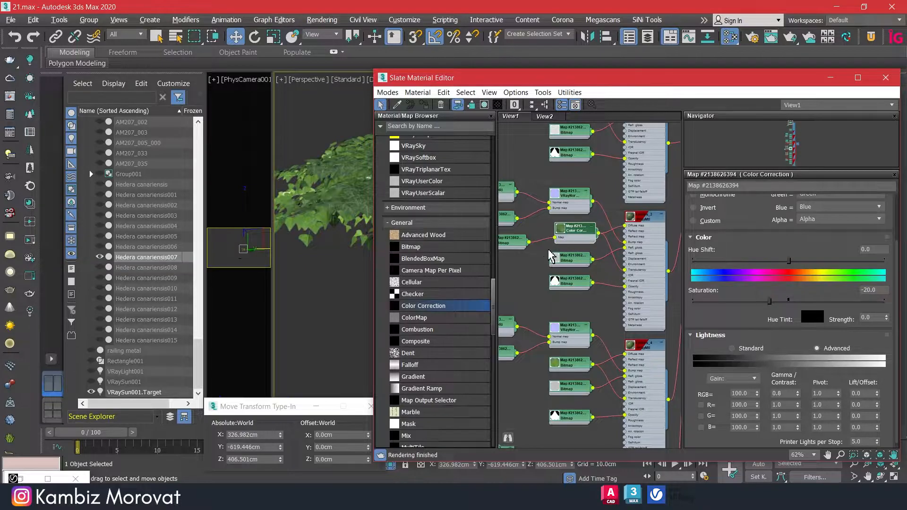
# Insert a Color Correction copy between the Leaves_4 leaf bitmap and the material's Diffuse map
pyautogui.moveTo(554, 261); pyautogui.dragTo(613, 205, button='middle')
pyautogui.moveTo(514, 196); pyautogui.dragTo(507, 342)
pyautogui.moveTo(563, 340); pyautogui.dragTo(539, 238, button='middle')
pyautogui.moveTo(598, 206)
pyautogui.mouseDown()
pyautogui.moveTo(528, 229)
pyautogui.moveTo(613, 210)
pyautogui.moveTo(600, 221)
pyautogui.moveTo(596, 211)
pyautogui.mouseUp()
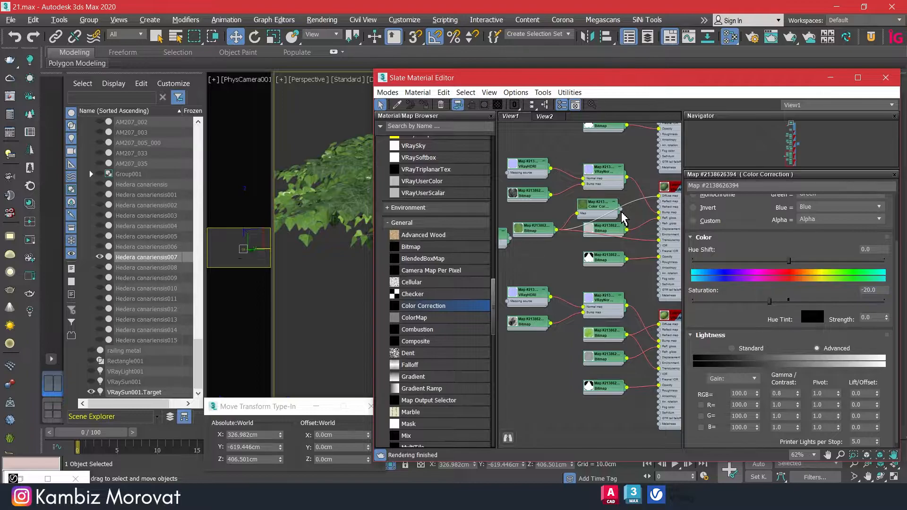
pyautogui.moveTo(621, 208); pyautogui.dragTo(660, 196)
# Place another Color Correction copy between the Leaves_5 leaf bitmap and its material
pyautogui.moveTo(590, 269); pyautogui.dragTo(611, 215, button='middle')
pyautogui.moveTo(521, 184); pyautogui.dragTo(553, 318)
pyautogui.moveTo(559, 317); pyautogui.dragTo(525, 268, button='middle')
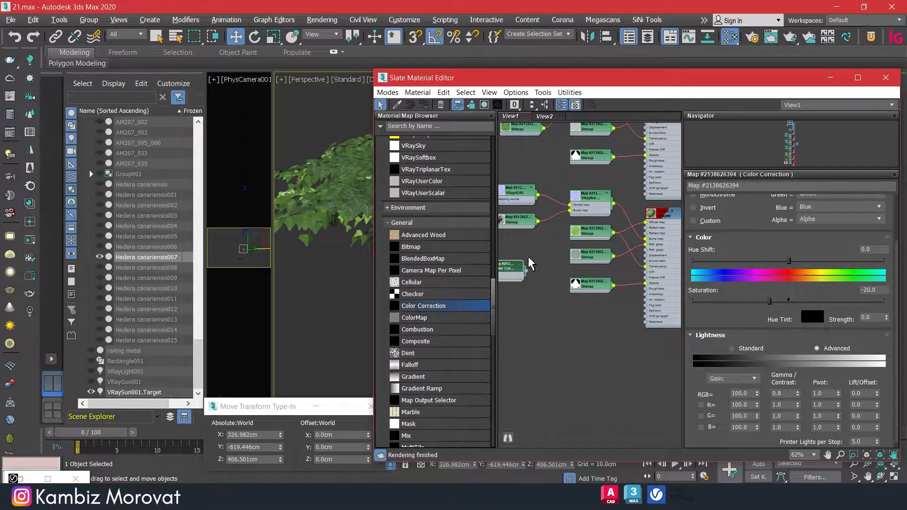
pyautogui.moveTo(572, 238); pyautogui.dragTo(591, 229)
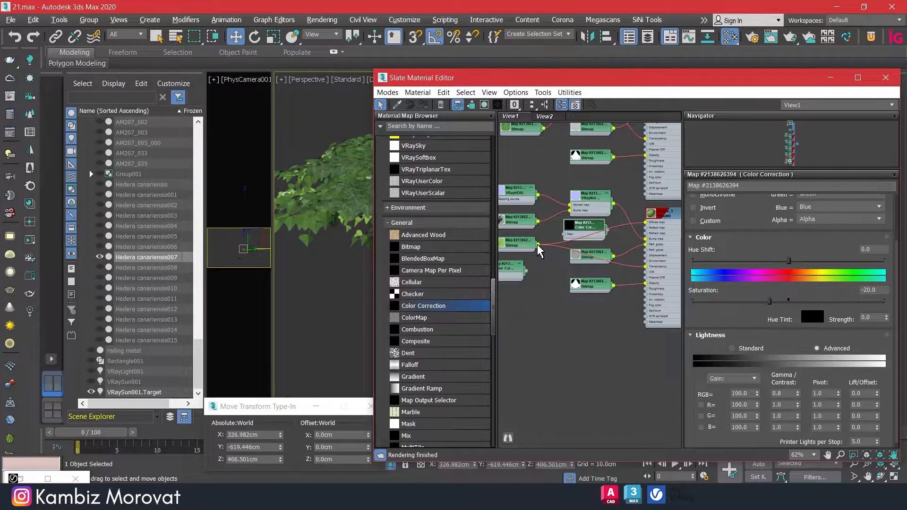
# Connect the Leaves_5 leaf bitmap through the Color Correction copy to its material, and set the spare copy aside below the maps
pyautogui.click(620, 228)
pyautogui.moveTo(594, 232); pyautogui.dragTo(647, 269)
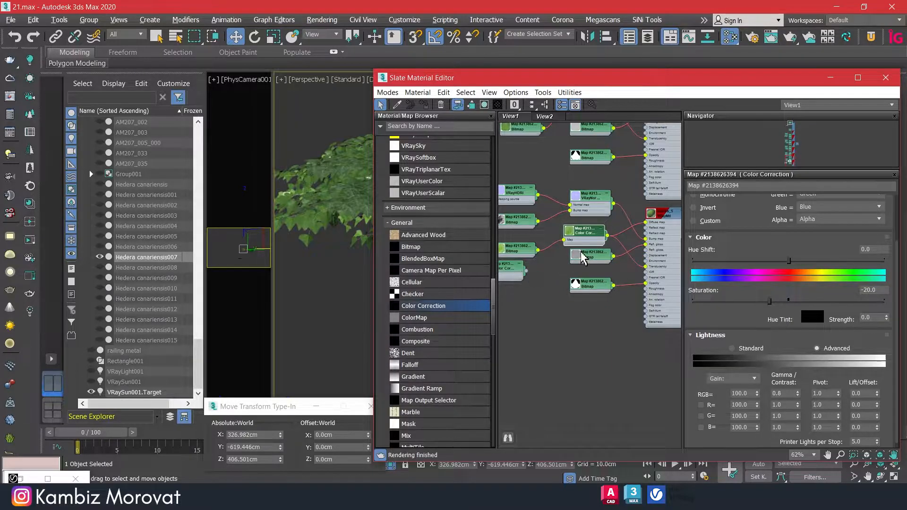
pyautogui.moveTo(529, 273); pyautogui.dragTo(535, 282, button='middle')
pyautogui.scroll(-2, 550, 295)
pyautogui.moveTo(536, 286); pyautogui.dragTo(531, 302)
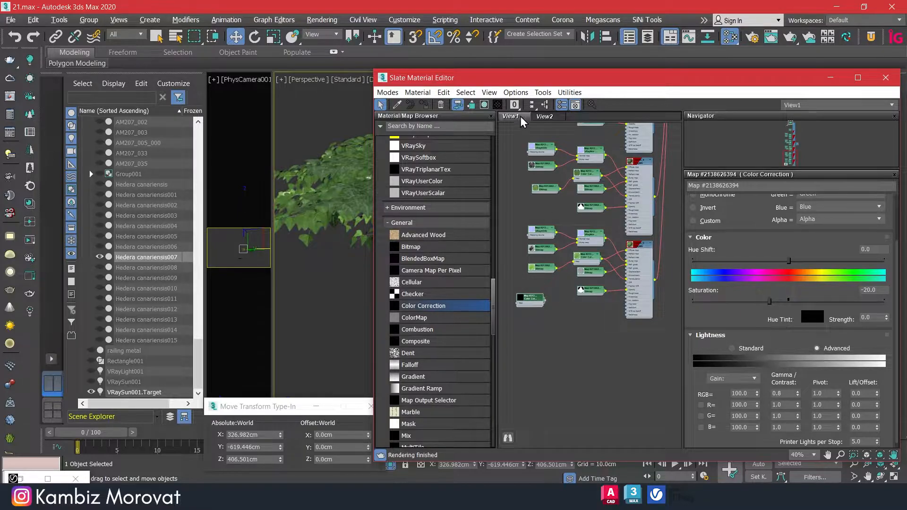
# Move the Slate Material Editor clear of the viewport and unhide all objects in the scene
pyautogui.moveTo(523, 82); pyautogui.dragTo(494, 253)
pyautogui.rightClick(511, 151)
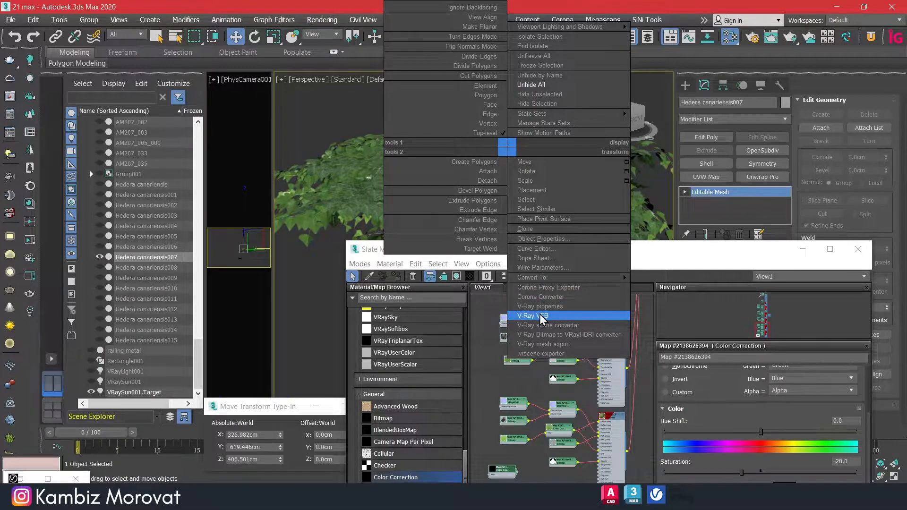
pyautogui.click(361, 147)
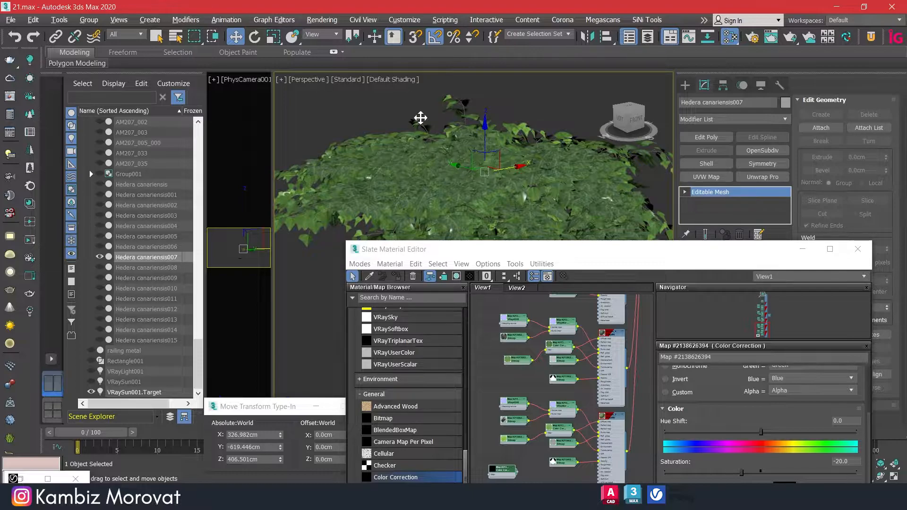
pyautogui.rightClick(428, 196)
pyautogui.click(454, 129)
pyautogui.rightClick(463, 105)
pyautogui.click(492, 93)
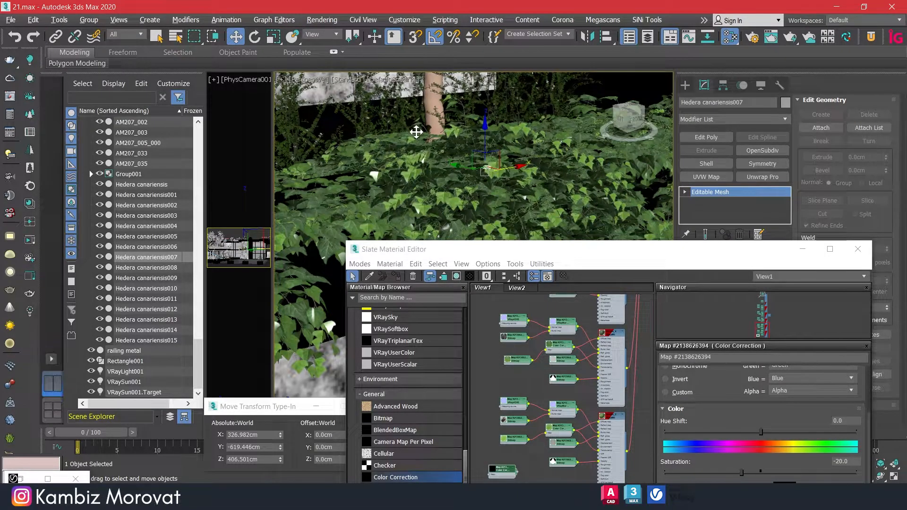
# Open the V-Ray frame buffer, mark a render region around the ivy on the brick wall, and start rendering it
pyautogui.rightClick(419, 144)
pyautogui.click(458, 307)
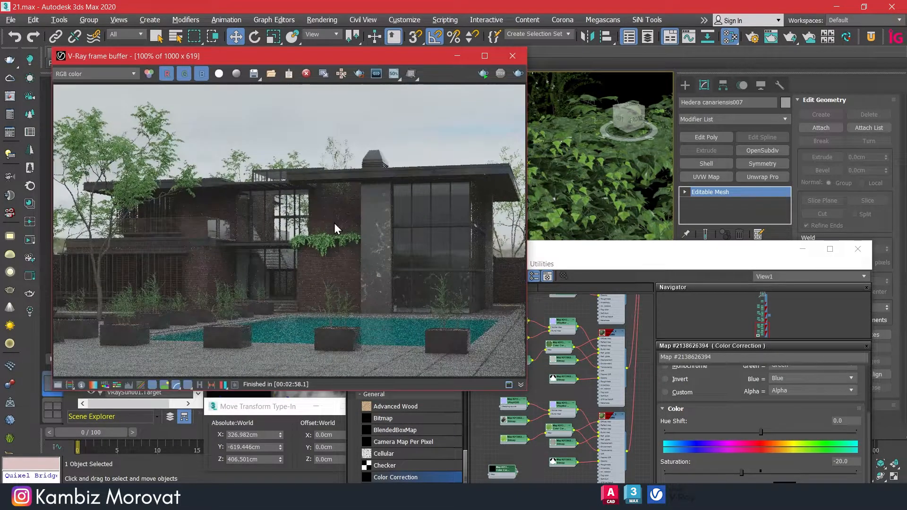
pyautogui.click(359, 73)
pyautogui.moveTo(279, 229); pyautogui.dragTo(325, 258)
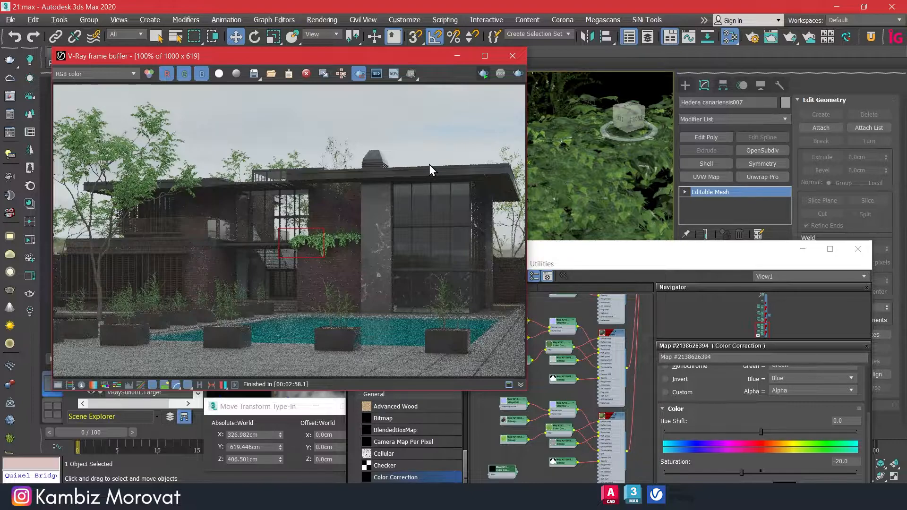
pyautogui.hotkey('shift', 'q')
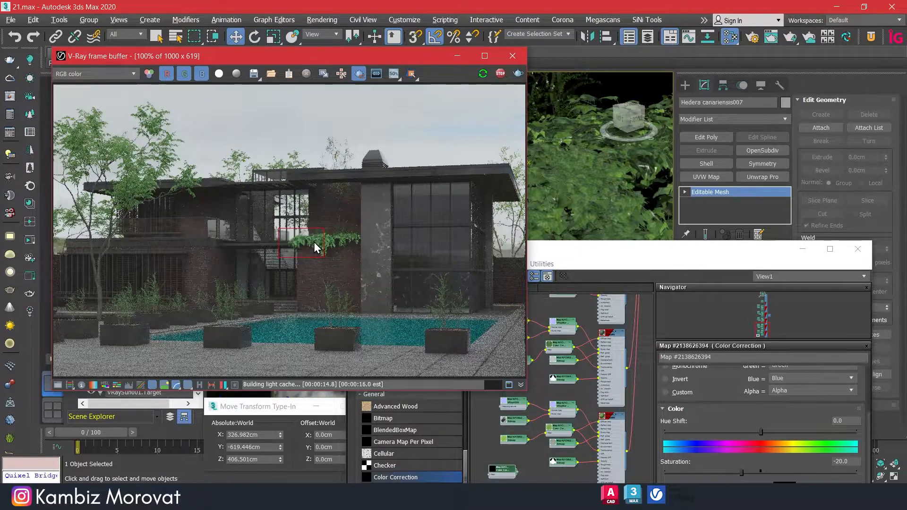
# Examine the rendered ivy region up close with the frame buffer showing the RGB color channel
pyautogui.scroll(2, 315, 247)
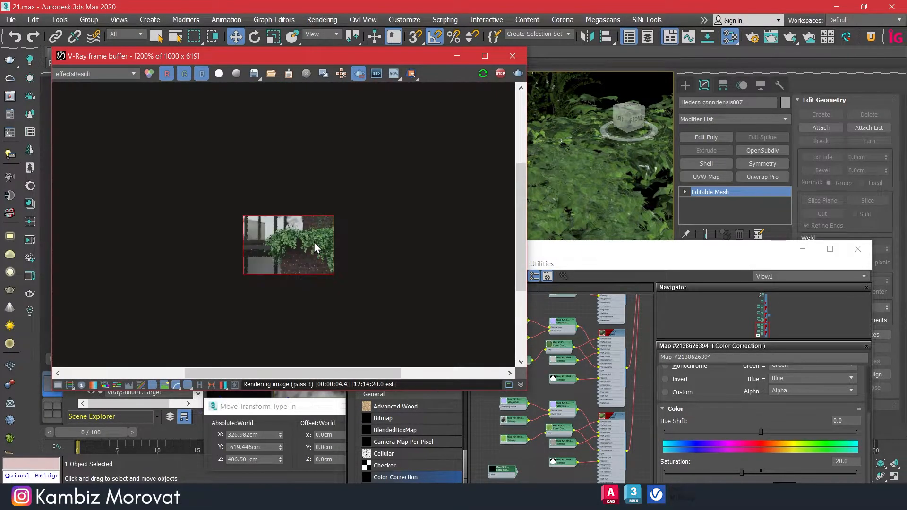
pyautogui.scroll(-1, 467, 156)
pyautogui.scroll(1, 319, 250)
pyautogui.click(124, 75)
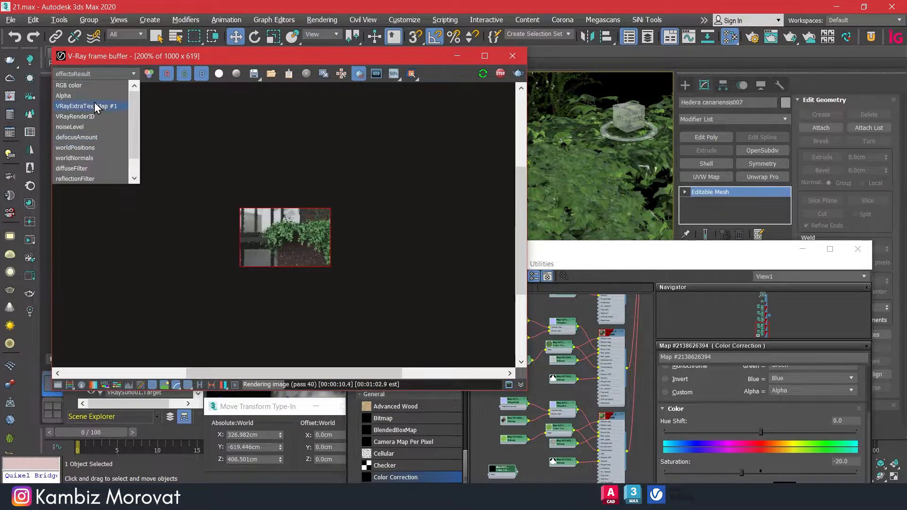
pyautogui.click(93, 86)
pyautogui.scroll(-1, 304, 241)
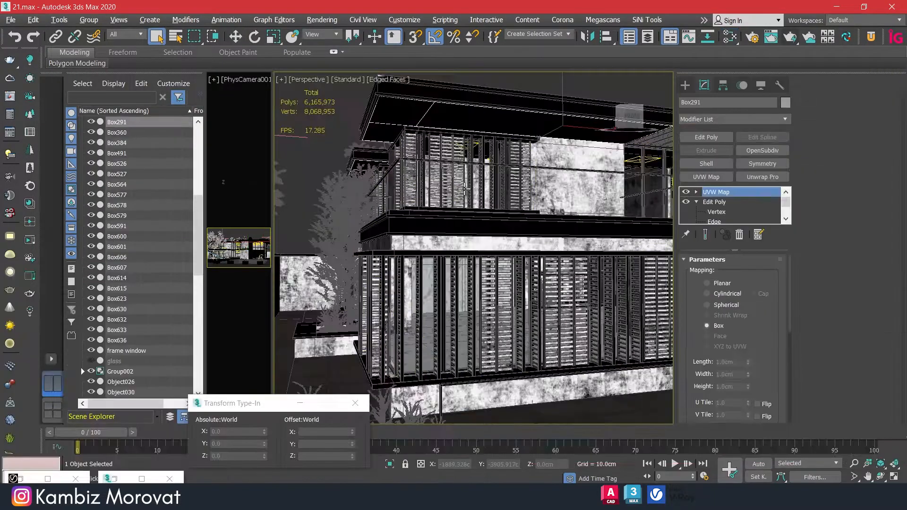
# Isolate Box291 and bring the underside of its L-shaped slab into close view
pyautogui.moveTo(464, 189)
pyautogui.keyDown('alt'); pyautogui.mouseDown(button='middle')
pyautogui.moveTo(501, 194)
pyautogui.moveTo(454, 190)
pyautogui.moveTo(471, 193)
pyautogui.mouseUp(button='middle'); pyautogui.keyUp('alt')
pyautogui.hotkey('alt', 'q')
pyautogui.keyDown('alt'); pyautogui.moveTo(426, 243); pyautogui.dragTo(416, 196, button='middle'); pyautogui.keyUp('alt')
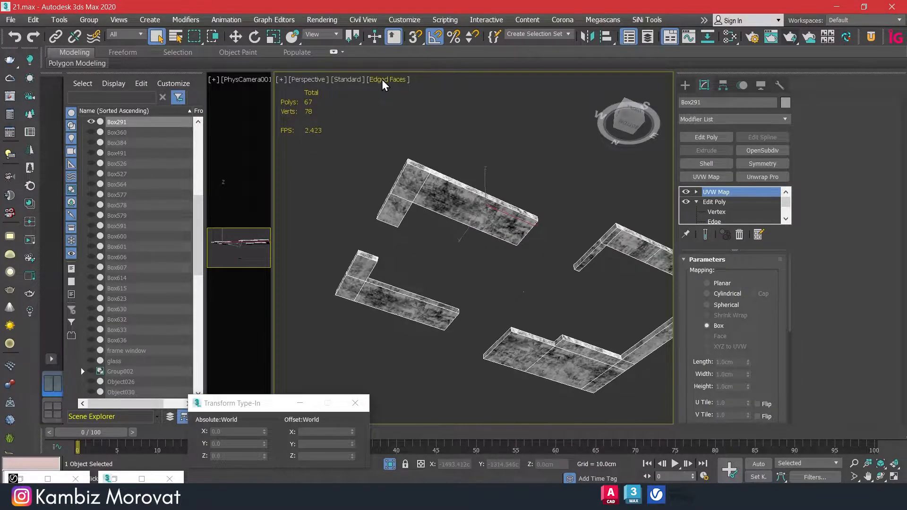
pyautogui.scroll(3, 451, 215)
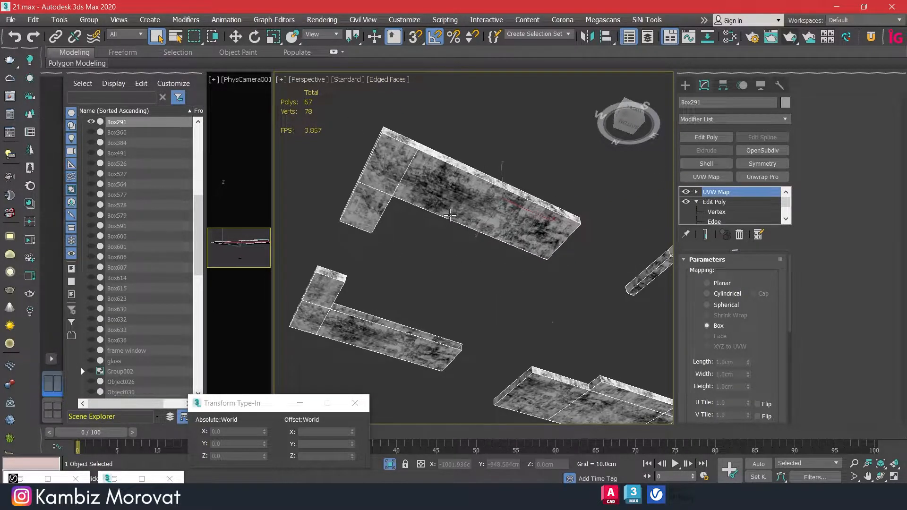
pyautogui.scroll(2, 374, 171)
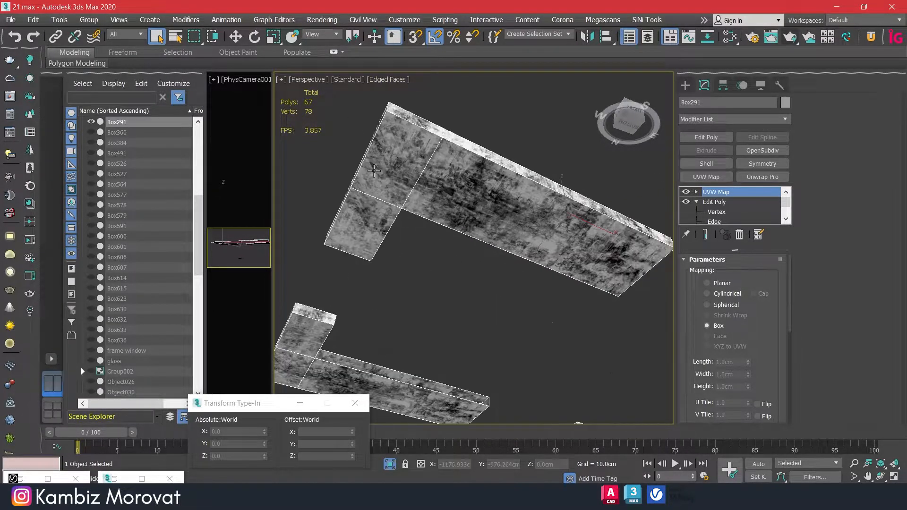
# In Box291's Edit Poly modifier, connect the edge ring across the slab's long arm with 3 segments running lengthwise
pyautogui.click(721, 202)
pyautogui.click(714, 287)
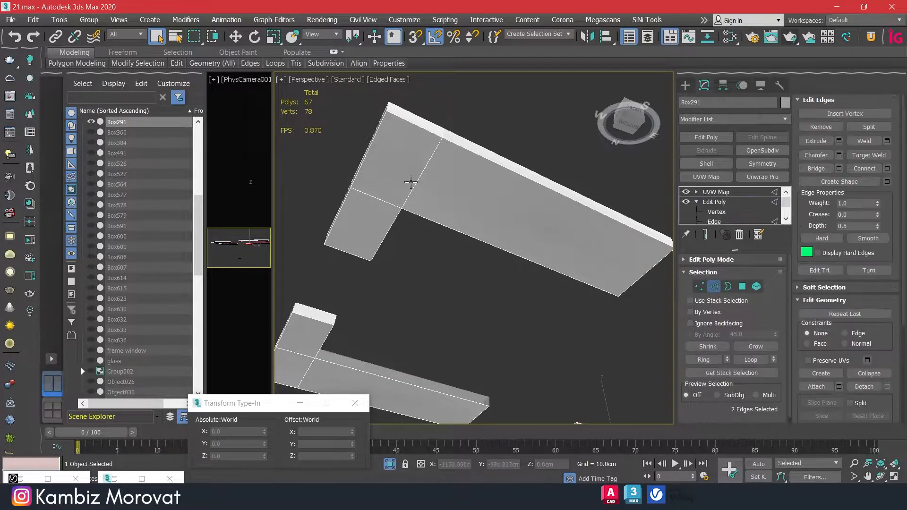
pyautogui.click(415, 181)
pyautogui.click(705, 358)
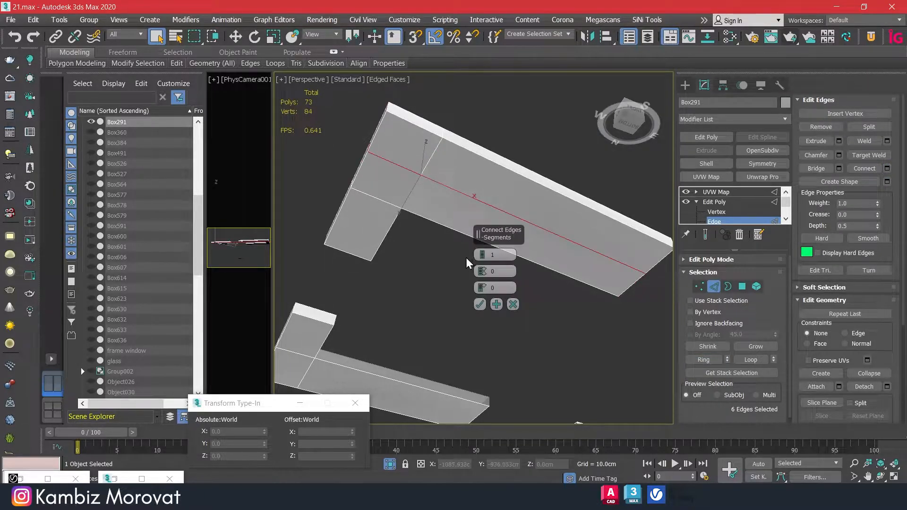
pyautogui.click(481, 253)
pyautogui.keyDown('alt'); pyautogui.moveTo(482, 254); pyautogui.dragTo(453, 270, button='middle'); pyautogui.keyUp('alt')
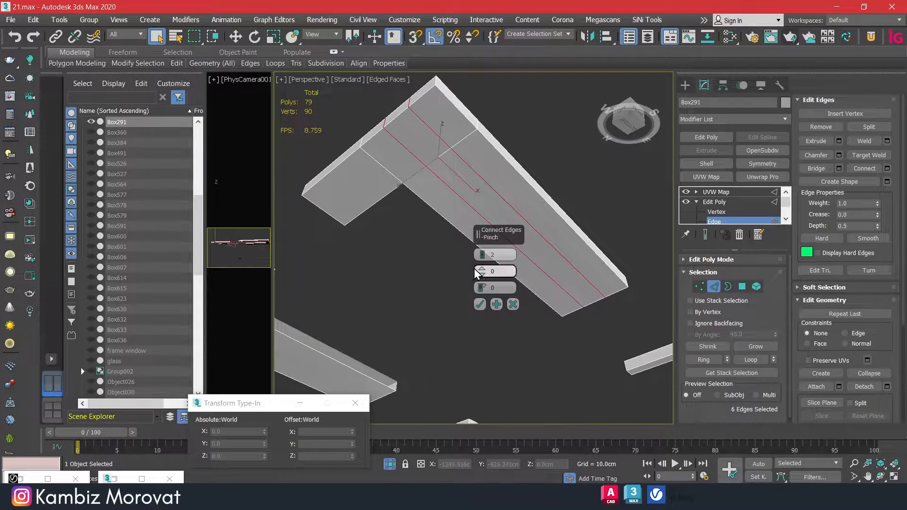
pyautogui.click(484, 254)
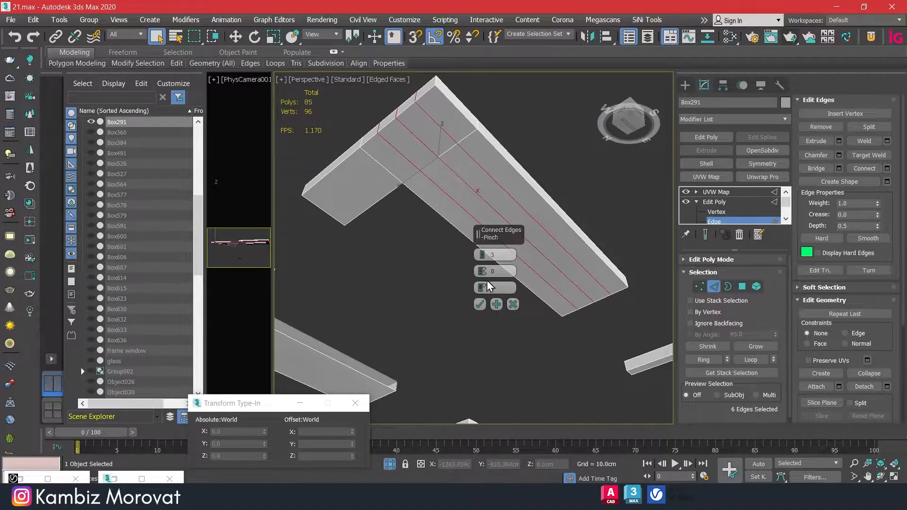
pyautogui.click(480, 305)
# Connect the edge ring starting at the short arm's end edge with 3 segments running along that arm
pyautogui.click(328, 215)
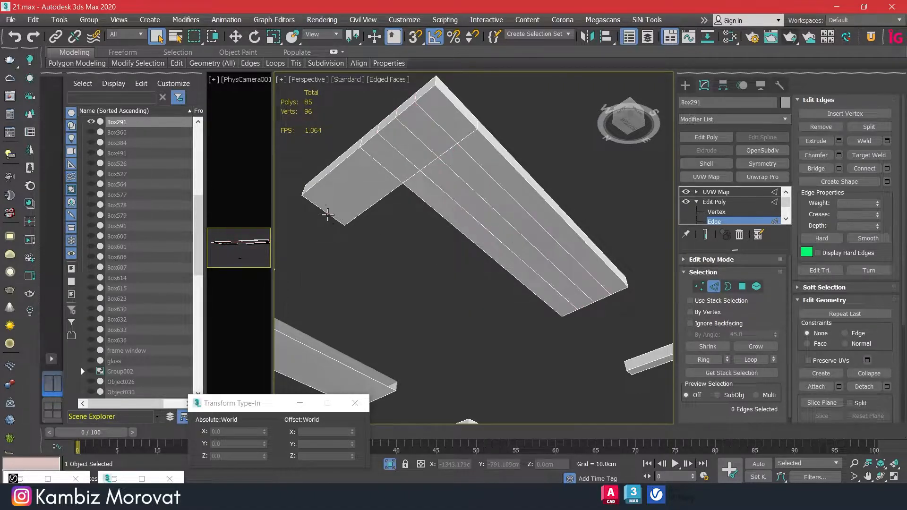
pyautogui.click(698, 360)
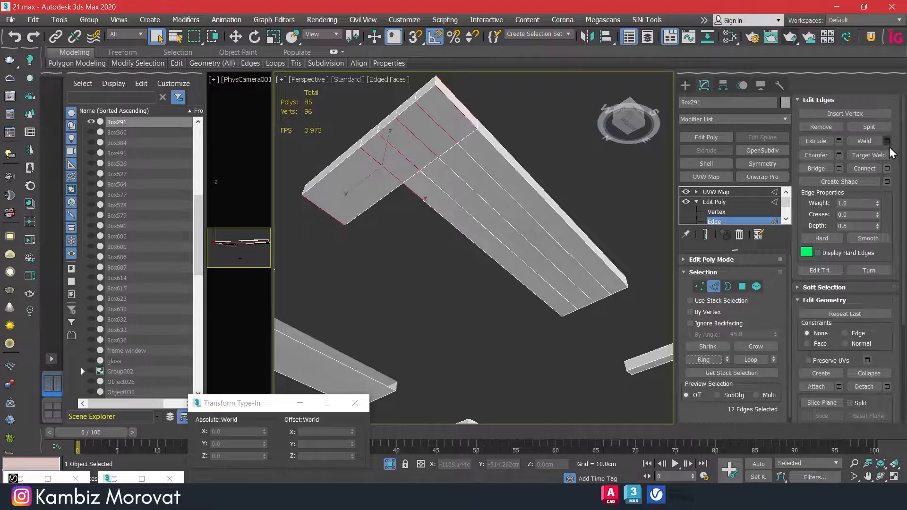
pyautogui.click(887, 169)
pyautogui.click(478, 304)
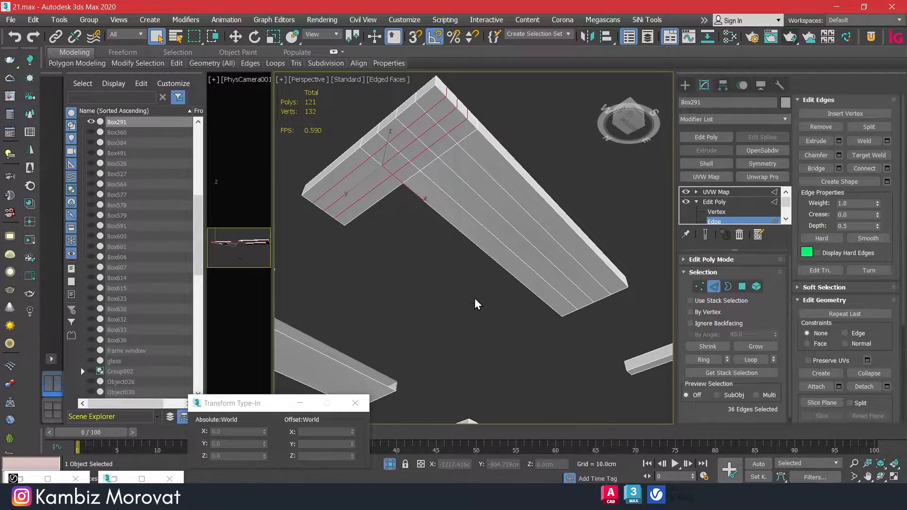
# Snap the short arm's inner-side edge loop onto its center loop, and offset it by 5 cm in X
pyautogui.scroll(6, 416, 184)
pyautogui.keyDown('alt'); pyautogui.moveTo(419, 191); pyautogui.dragTo(427, 210, button='middle'); pyautogui.keyUp('alt')
pyautogui.doubleClick(411, 169)
pyautogui.press('w')
pyautogui.press('s')
pyautogui.moveTo(478, 190); pyautogui.dragTo(411, 201)
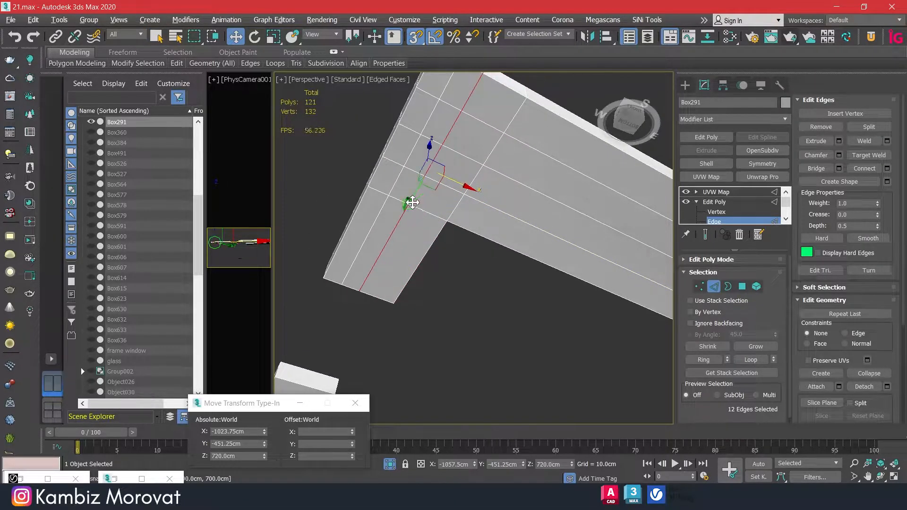
pyautogui.click(313, 432)
pyautogui.write('5')
pyautogui.press('Return')
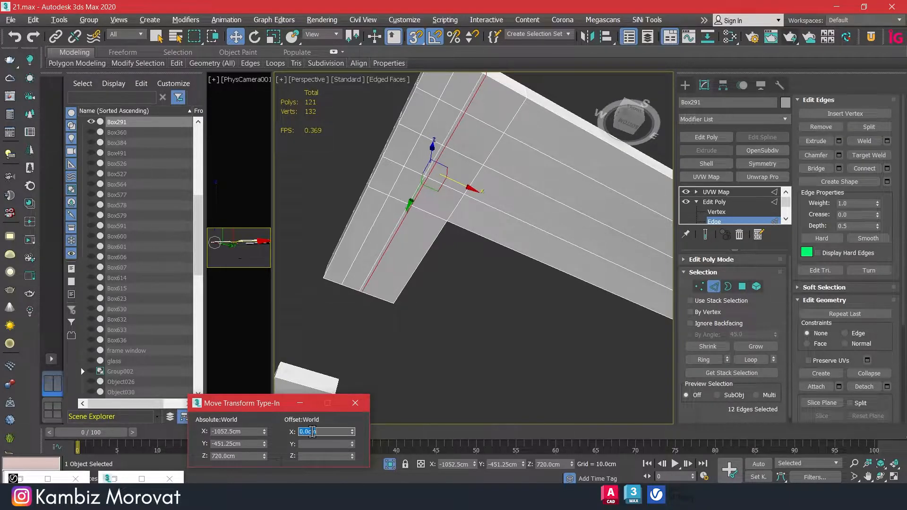
# Snap the short arm's outer-side edge loop onto the center loop and offset it by -5 cm in X
pyautogui.doubleClick(395, 185)
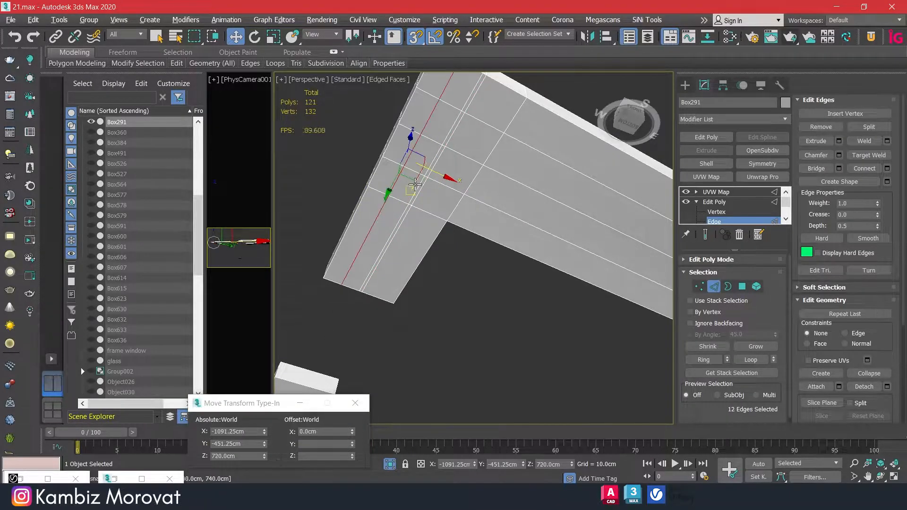
pyautogui.moveTo(447, 175); pyautogui.dragTo(427, 174)
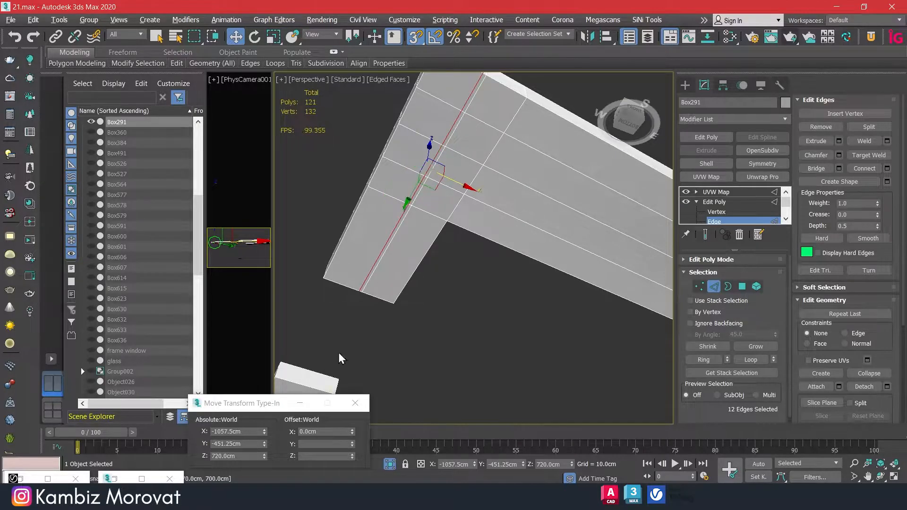
pyautogui.click(326, 432)
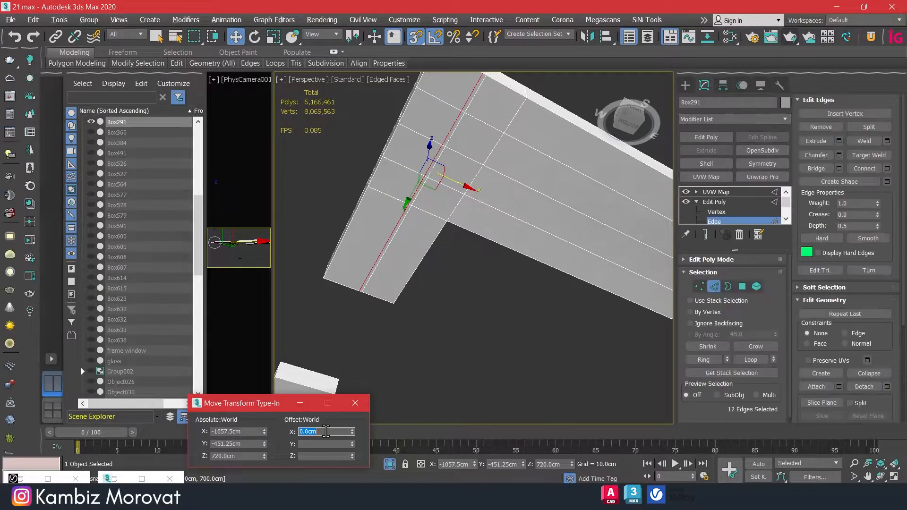
pyautogui.write('-5')
pyautogui.press('Return')
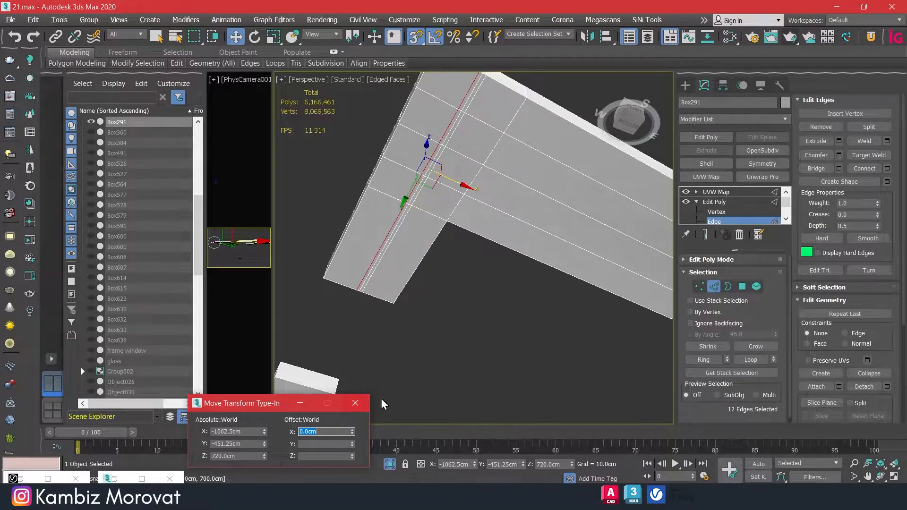
# Remove the center edge loop between the two closely spaced loops along the short arm
pyautogui.scroll(2, 440, 144)
pyautogui.hotkey('ctrl', 'z')
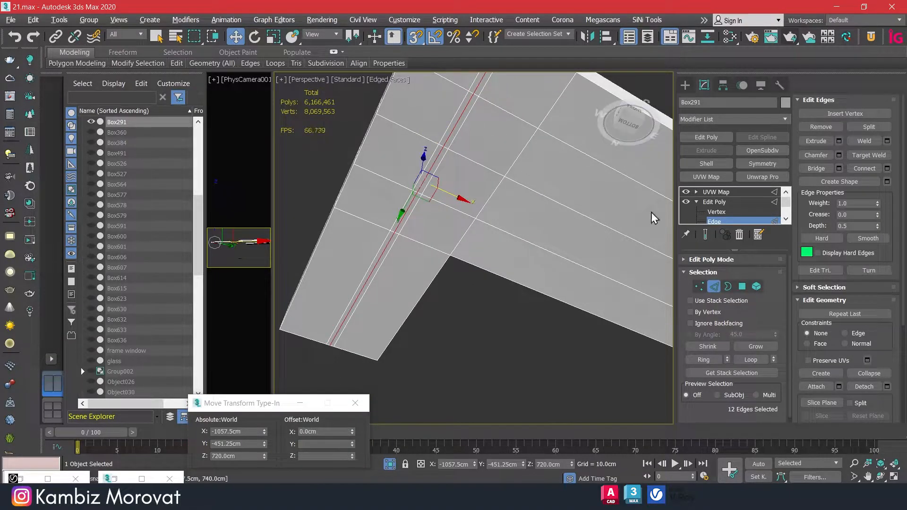
pyautogui.click(807, 128)
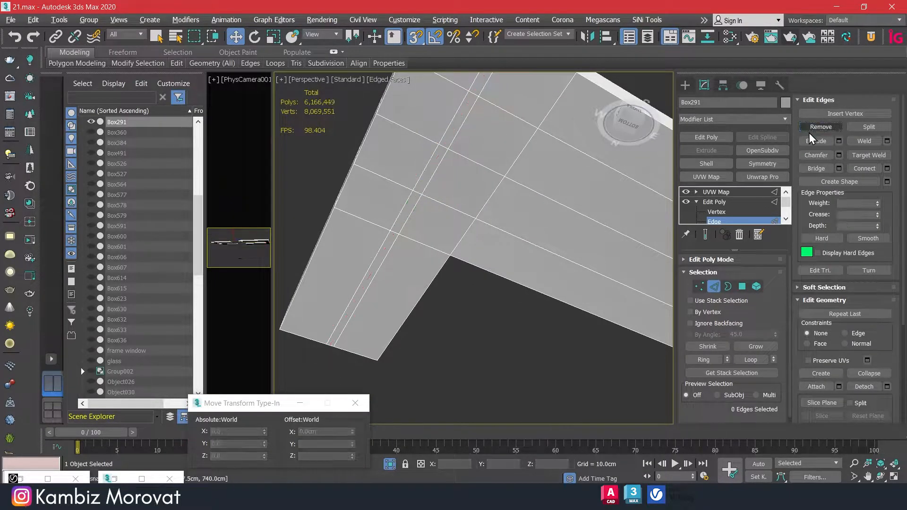
# Snap the long arm's inner-side edge loop onto its center loop and offset it slightly in Y
pyautogui.doubleClick(537, 246)
pyautogui.moveTo(529, 259); pyautogui.dragTo(507, 176)
pyautogui.click(313, 444)
pyautogui.press('Return')
# Snap the long arm's outer-side edge loop onto the center loop and offset it by -5 cm in Y
pyautogui.moveTo(567, 161); pyautogui.dragTo(507, 178)
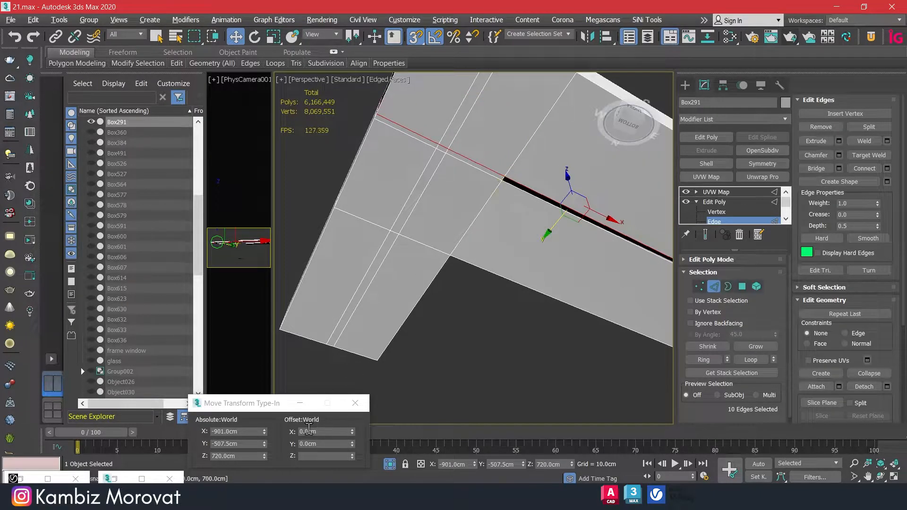
pyautogui.click(307, 445)
pyautogui.press('Return')
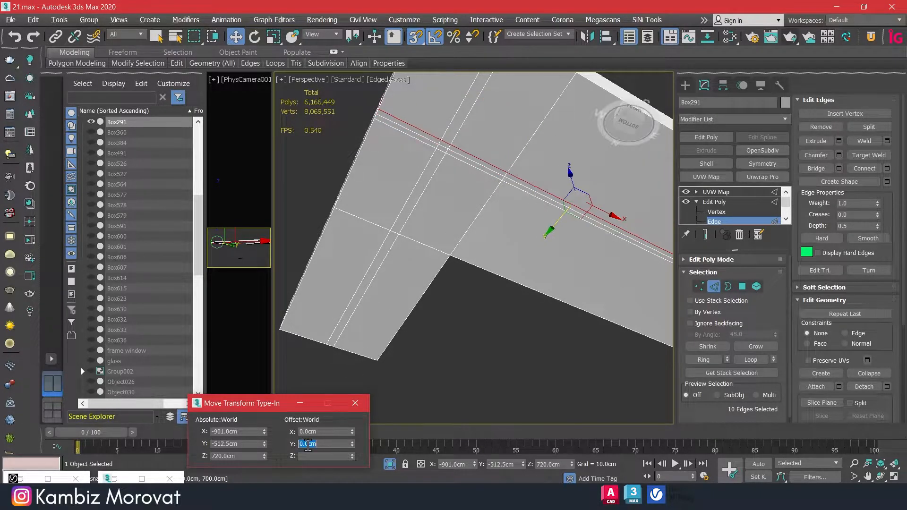
# Remove the center edge loop between the two closely spaced loops along the long arm
pyautogui.click(514, 178)
pyautogui.hotkey('ctrl', 'z')
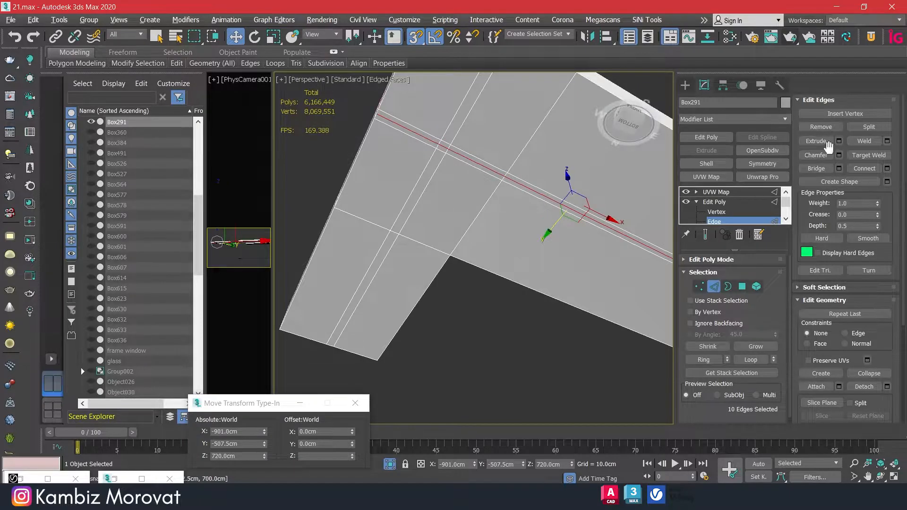
pyautogui.click(822, 126)
# Connect the edge ring along the short arm's free section with one segment crossing the arm
pyautogui.scroll(-3, 473, 217)
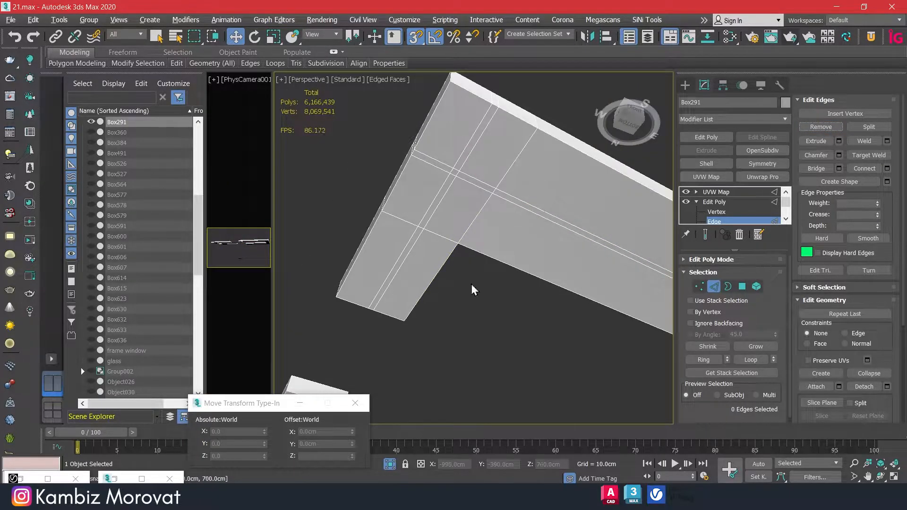
pyautogui.click(418, 290)
pyautogui.click(703, 360)
pyautogui.hotkey('ctrl', 'shift', 'e')
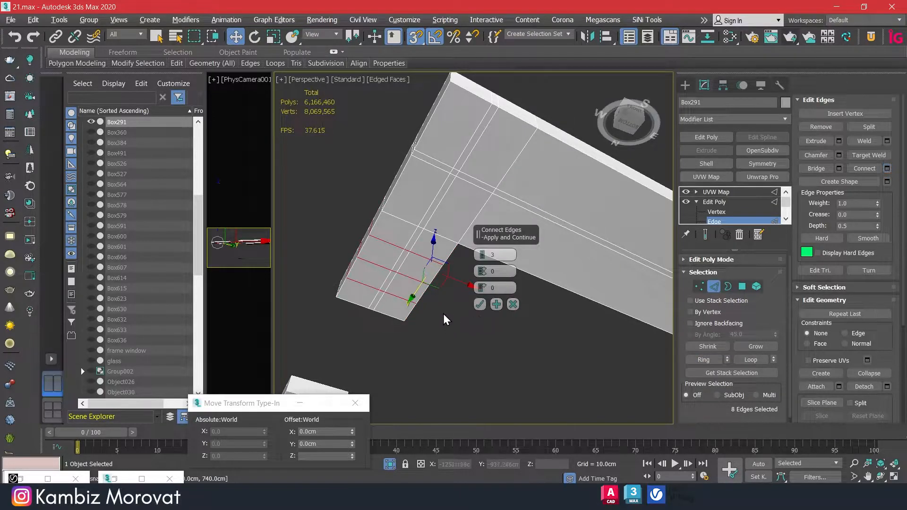
pyautogui.click(481, 307)
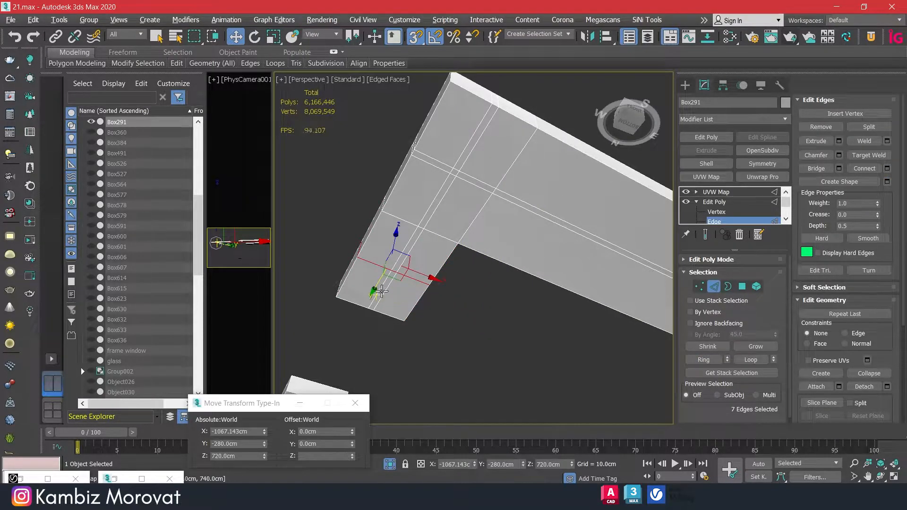
# Snap the short arm's new cross loop to the arm's free end along Y
pyautogui.moveTo(375, 288); pyautogui.dragTo(357, 323)
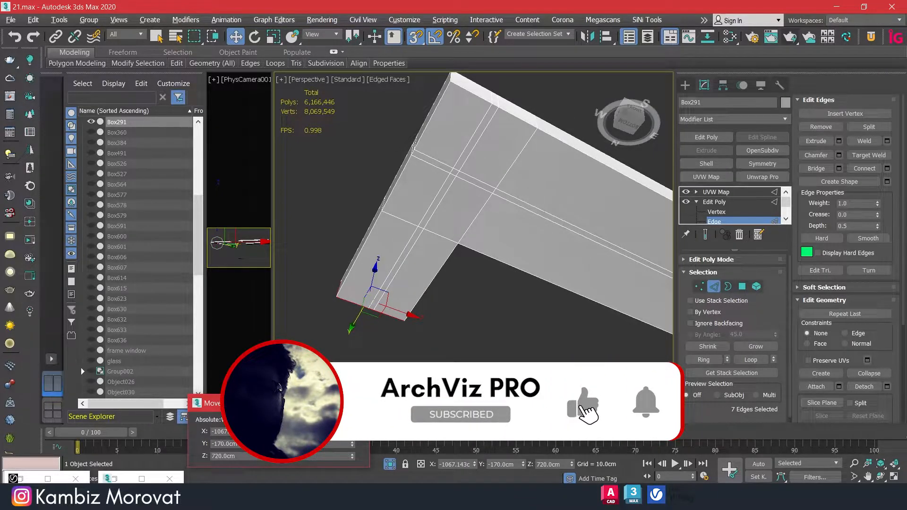
pyautogui.write('-100')
pyautogui.press('Return')
pyautogui.keyDown('alt'); pyautogui.moveTo(445, 373); pyautogui.dragTo(468, 338, button='middle'); pyautogui.keyUp('alt')
pyautogui.hotkey('ctrl', 'z')
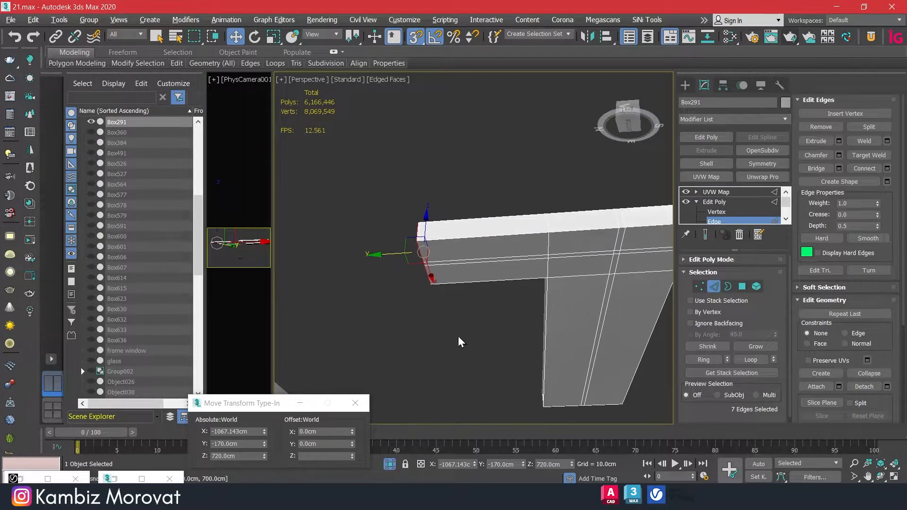
# Offset the short arm's end loop by -50 cm in Y
pyautogui.click(318, 445)
pyautogui.write('-50')
pyautogui.press('Return')
# Connect the edge ring along the long arm's free section with one segment crossing the arm
pyautogui.moveTo(554, 313); pyautogui.dragTo(441, 260, button='middle')
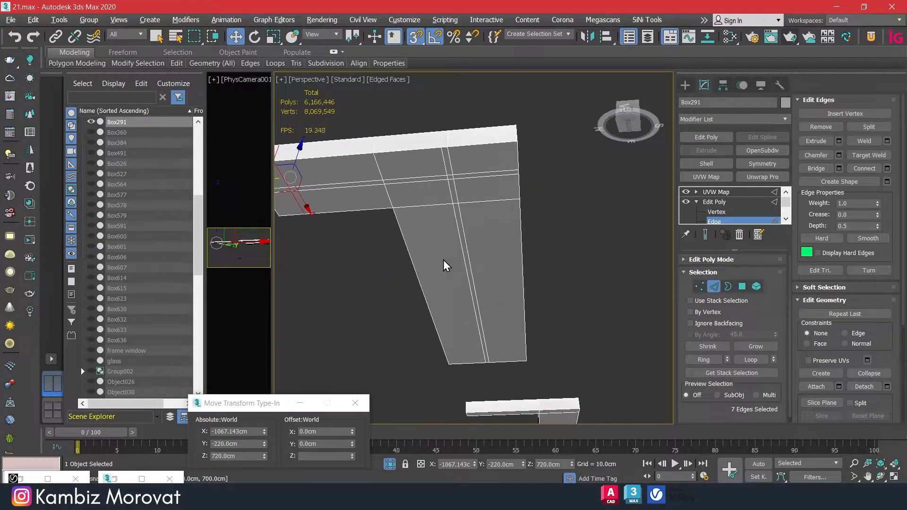
pyautogui.click(484, 331)
pyautogui.click(703, 360)
pyautogui.click(888, 168)
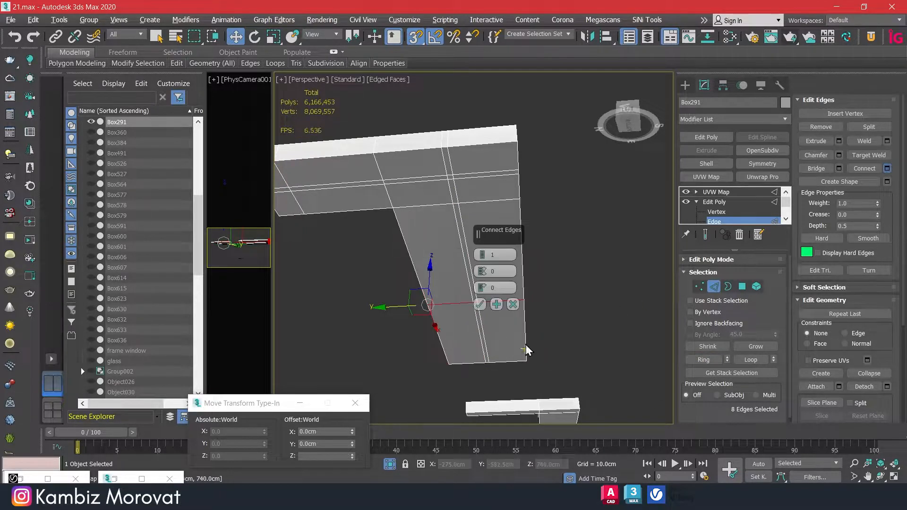
pyautogui.click(480, 304)
# Snap the long arm's new cross loop to the arm's free end along X
pyautogui.moveTo(480, 304)
pyautogui.keyDown('alt'); pyautogui.mouseDown(button='middle')
pyautogui.moveTo(510, 330)
pyautogui.moveTo(492, 299)
pyautogui.mouseUp(button='middle'); pyautogui.keyUp('alt')
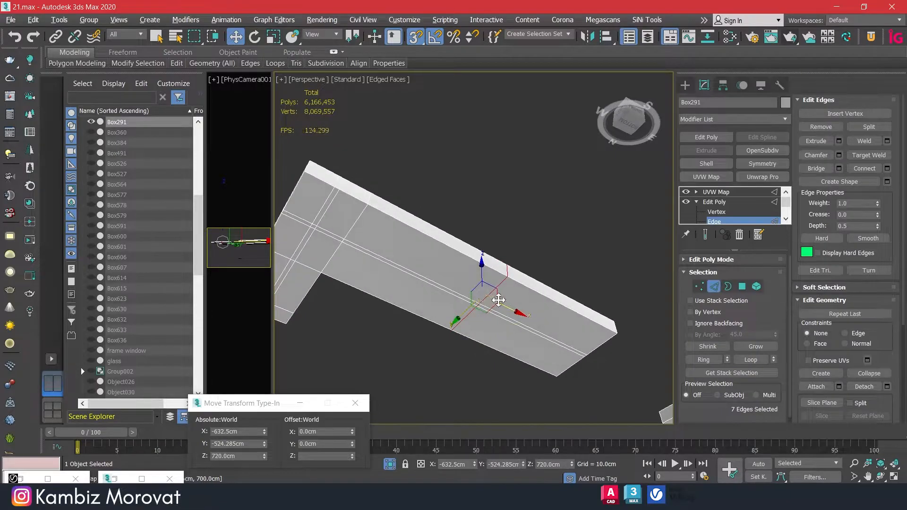
pyautogui.moveTo(505, 304); pyautogui.dragTo(577, 359)
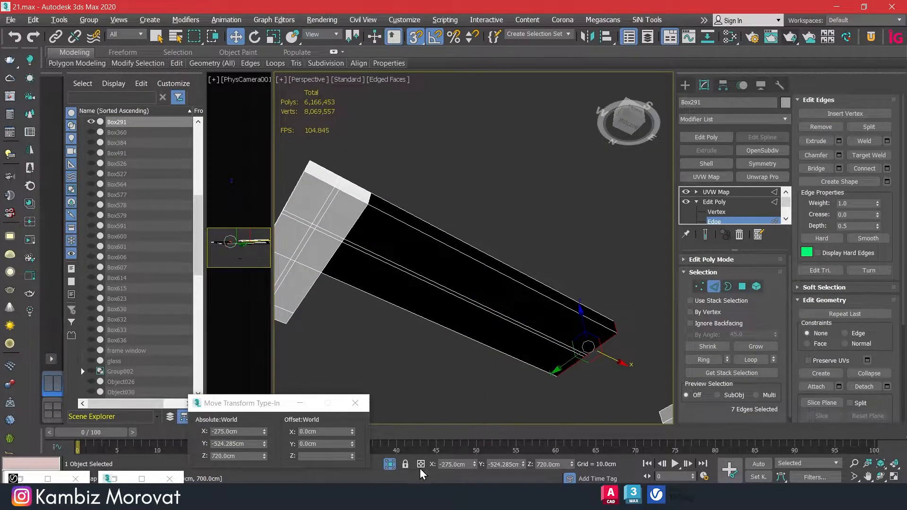
pyautogui.click(325, 444)
pyautogui.doubleClick(327, 432)
pyautogui.write('-5')
pyautogui.press('Return')
pyautogui.middleClick(468, 390)
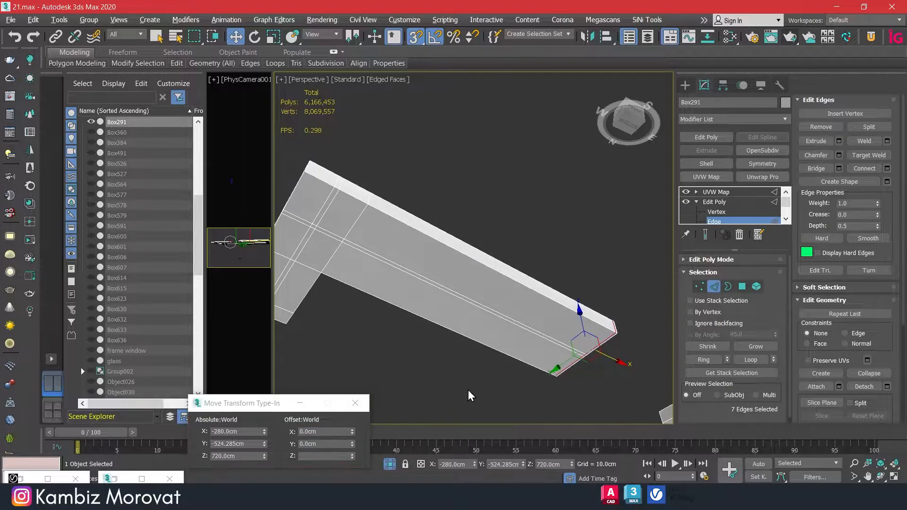
pyautogui.hotkey('ctrl', 'z')
# Offset the long arm's end loop by -50 cm in X
pyautogui.doubleClick(324, 433)
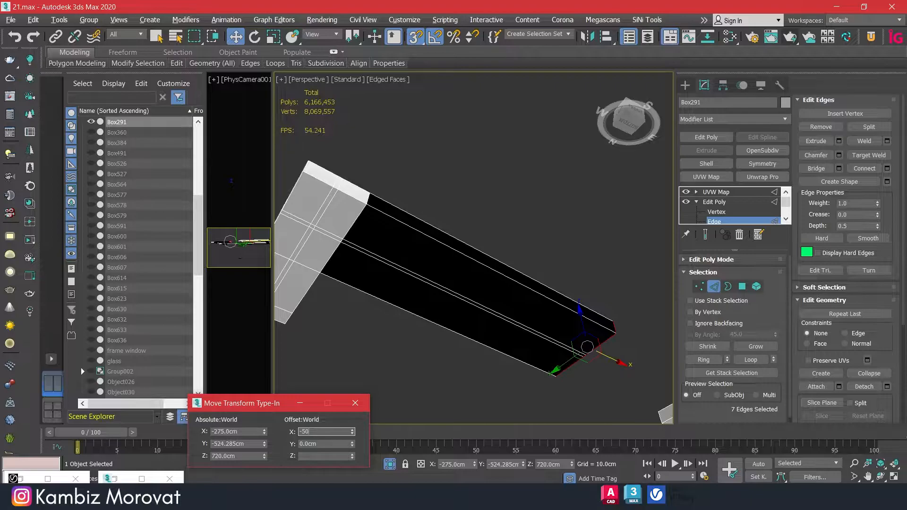
pyautogui.write('-50')
pyautogui.press('Return')
# Select the five narrow strip polygons forming an L along both arms of the slab's underside, up to the end loops
pyautogui.click(744, 287)
pyautogui.click(438, 280)
pyautogui.scroll(5, 438, 281)
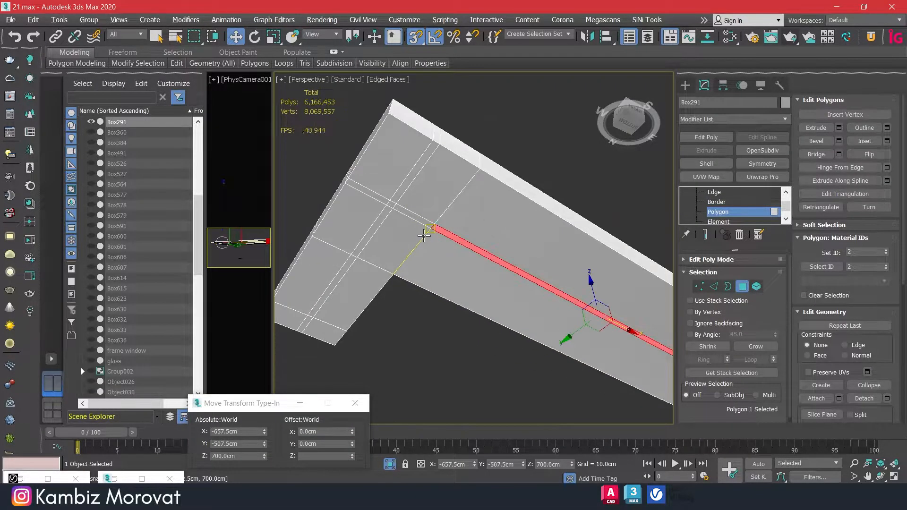
pyautogui.keyDown('ctrl'); pyautogui.click(415, 218); pyautogui.keyUp('ctrl')
pyautogui.keyDown('ctrl'); pyautogui.click(379, 198); pyautogui.keyUp('ctrl')
pyautogui.keyDown('ctrl'); pyautogui.click(356, 227); pyautogui.keyUp('ctrl')
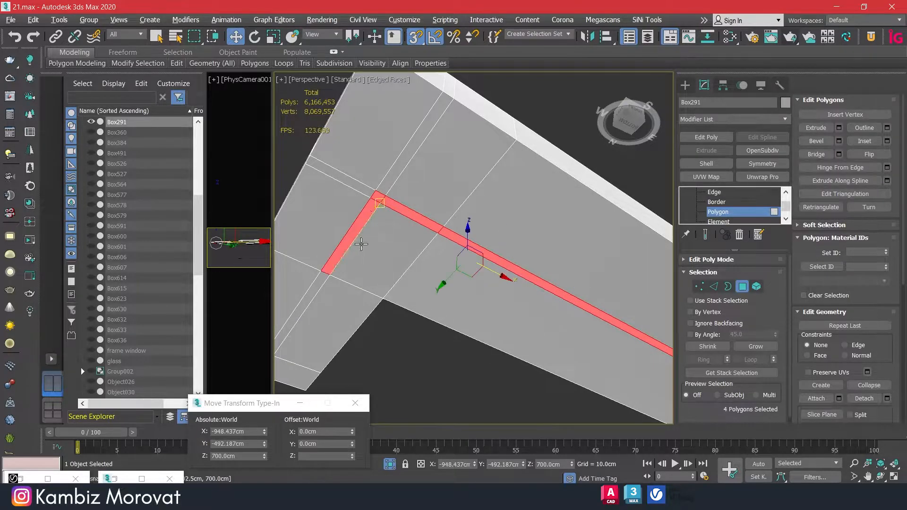
pyautogui.moveTo(364, 253); pyautogui.dragTo(412, 222, button='middle')
pyautogui.keyDown('ctrl'); pyautogui.click(368, 254); pyautogui.keyUp('ctrl')
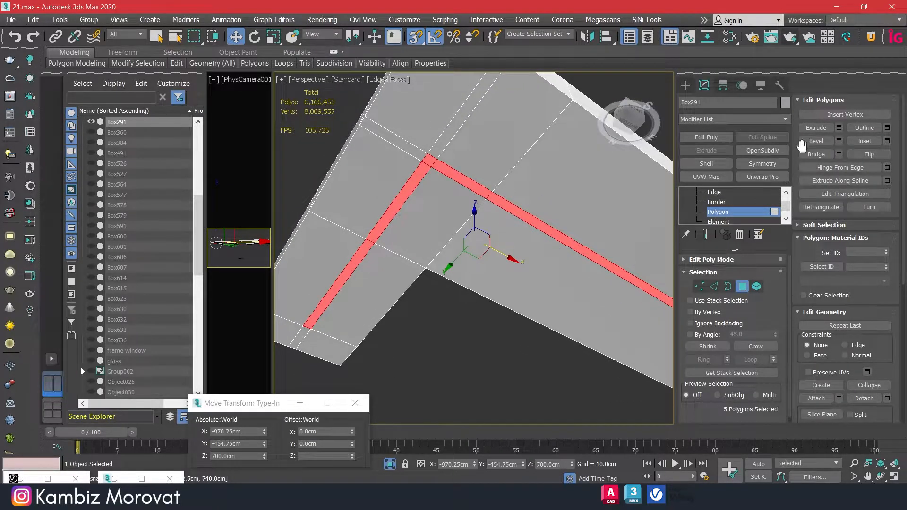
# Extrude the selected L-shaped strip polygons by -5 cm to recess a groove, and leave polygon editing
pyautogui.click(840, 129)
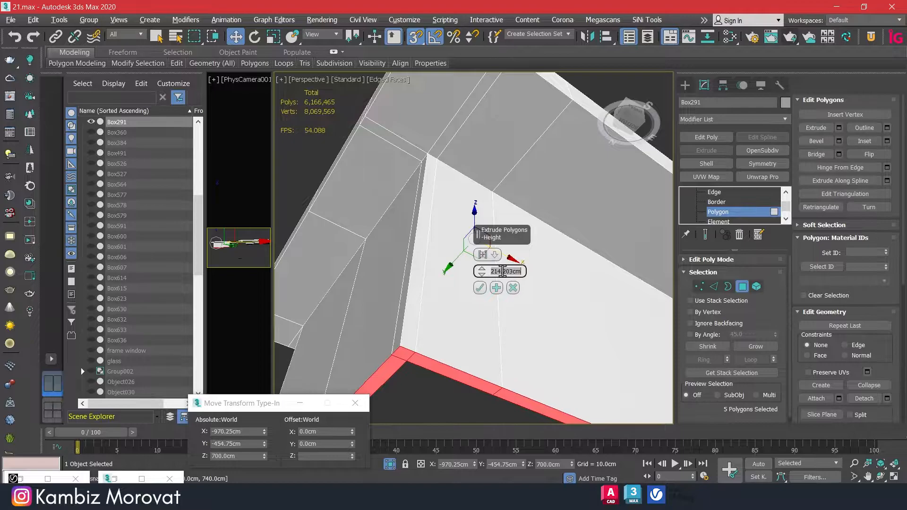
pyautogui.press('Return')
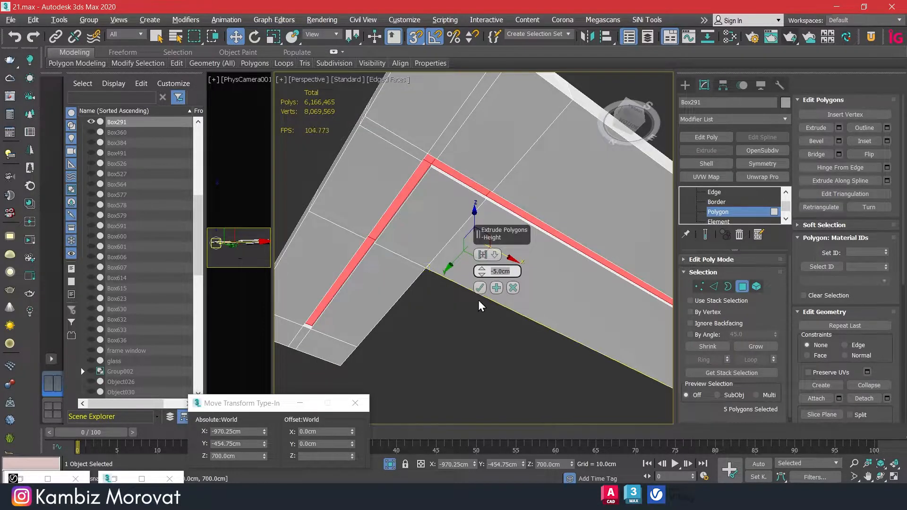
pyautogui.click(480, 288)
pyautogui.moveTo(525, 308)
pyautogui.mouseDown(button='middle')
pyautogui.moveTo(528, 334)
pyautogui.moveTo(513, 305)
pyautogui.mouseUp(button='middle')
pyautogui.scroll(-4, 497, 307)
pyautogui.scroll(4, 442, 241)
pyautogui.scroll(-5, 447, 300)
pyautogui.keyDown('alt'); pyautogui.moveTo(449, 298); pyautogui.dragTo(563, 283, button='middle'); pyautogui.keyUp('alt')
pyautogui.scroll(8, 464, 292)
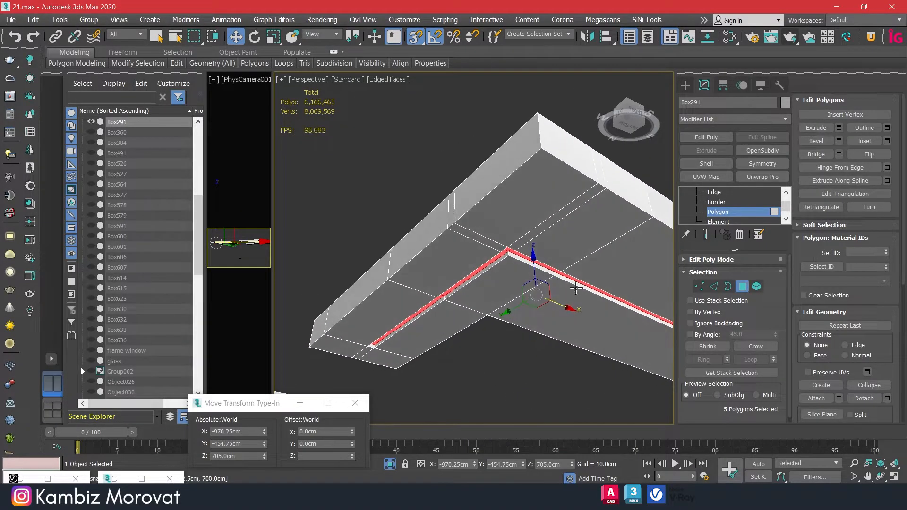
pyautogui.press('4')
# Connect the edge ring across the long arm of the mirrored L-shaped slab with three segments running along the arm
pyautogui.scroll(-3, 552, 308)
pyautogui.keyDown('alt'); pyautogui.moveTo(471, 284); pyautogui.dragTo(463, 255, button='middle'); pyautogui.keyUp('alt')
pyautogui.scroll(-3, 463, 255)
pyautogui.click(725, 221)
pyautogui.scroll(4, 421, 173)
pyautogui.click(419, 171)
pyautogui.click(704, 359)
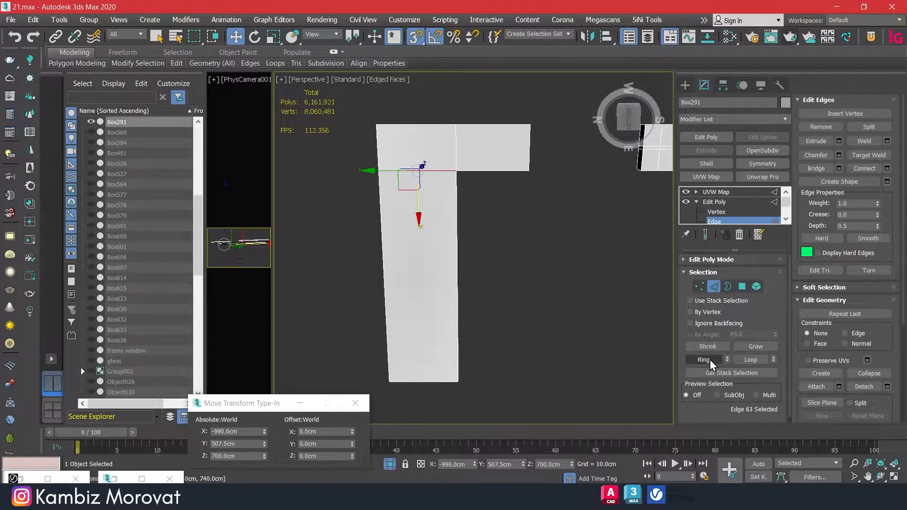
pyautogui.click(887, 168)
pyautogui.moveTo(482, 255); pyautogui.dragTo(481, 252)
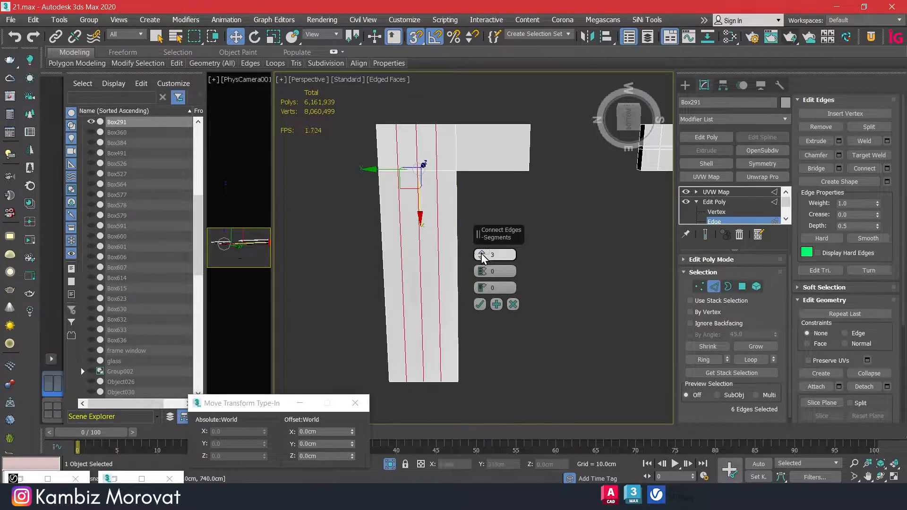
pyautogui.click(480, 305)
# Connect the edge ring across the mirrored slab's short arm with three segments running along the arm
pyautogui.click(529, 153)
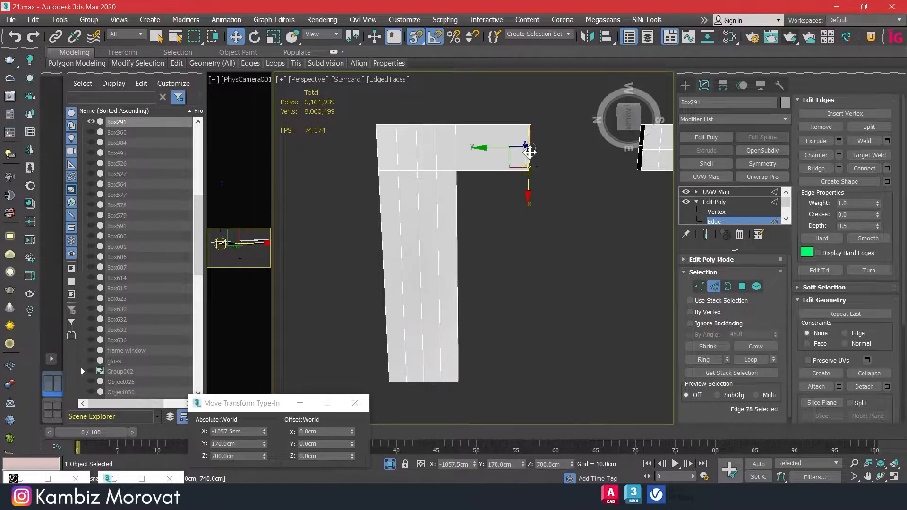
pyautogui.keyDown('alt'); pyautogui.moveTo(594, 241); pyautogui.dragTo(526, 313, button='middle'); pyautogui.keyUp('alt')
pyautogui.click(704, 360)
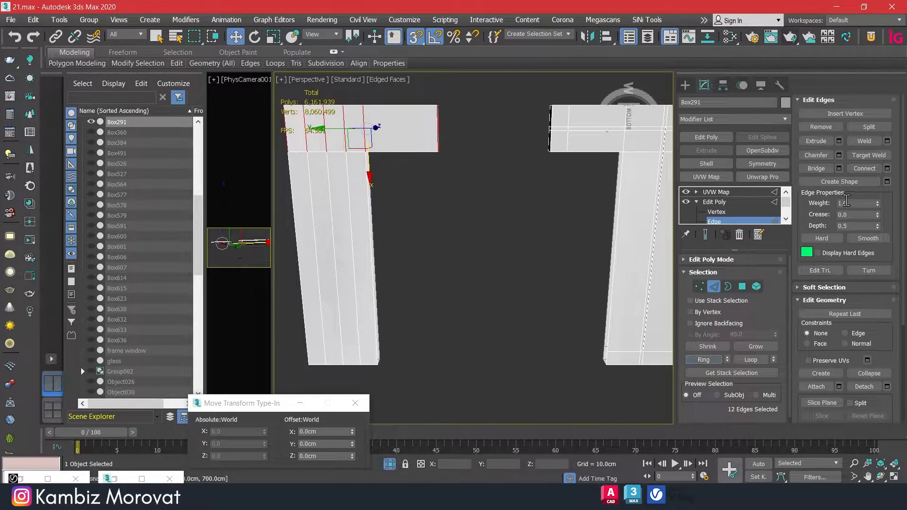
pyautogui.click(888, 168)
pyautogui.click(480, 304)
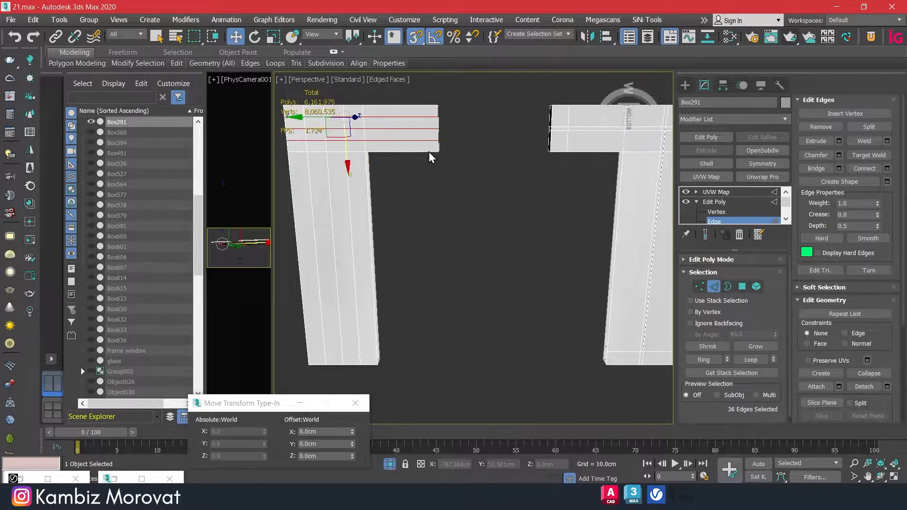
# Snap the short arm's two side loops onto its center loop and offset them slightly to either side in X
pyautogui.keyDown('alt'); pyautogui.moveTo(411, 116); pyautogui.dragTo(367, 169, button='middle'); pyautogui.keyUp('alt')
pyautogui.moveTo(367, 169); pyautogui.dragTo(501, 181)
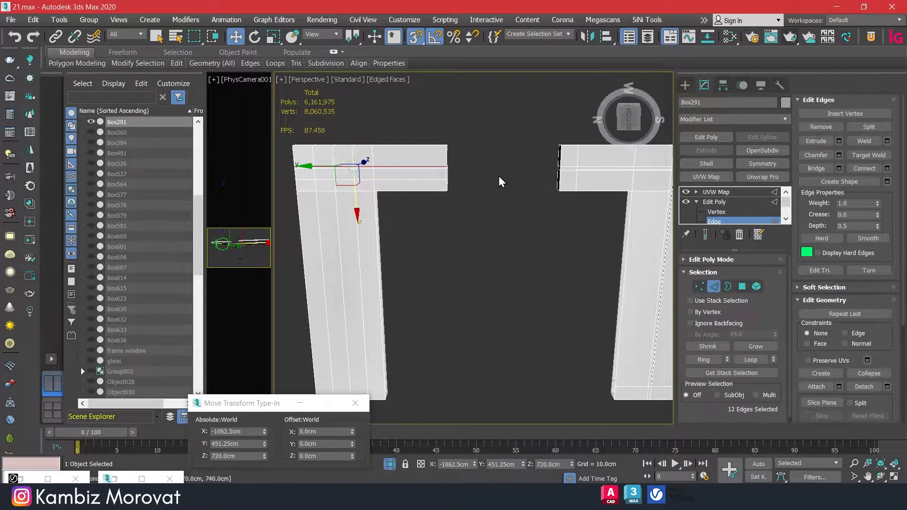
pyautogui.doubleClick(427, 180)
pyautogui.moveTo(358, 219); pyautogui.dragTo(575, 175)
# Remove the center edge loop between the two closely spaced loops along the mirrored slab's short arm
pyautogui.scroll(5, 432, 175)
pyautogui.doubleClick(464, 155)
pyautogui.click(831, 125)
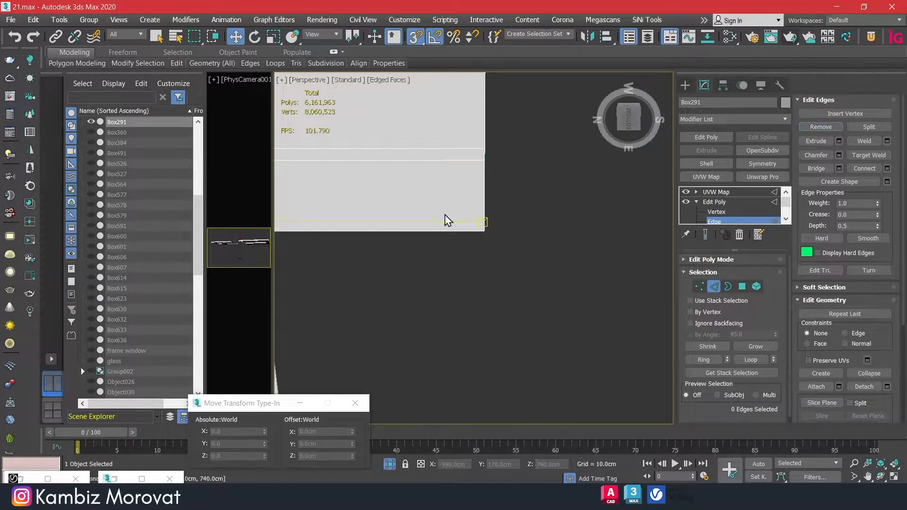
# Snap the inner-side loop of the mirrored slab's long arm onto the center loop and offset it by -5 cm in Y
pyautogui.scroll(-5, 415, 239)
pyautogui.doubleClick(366, 252)
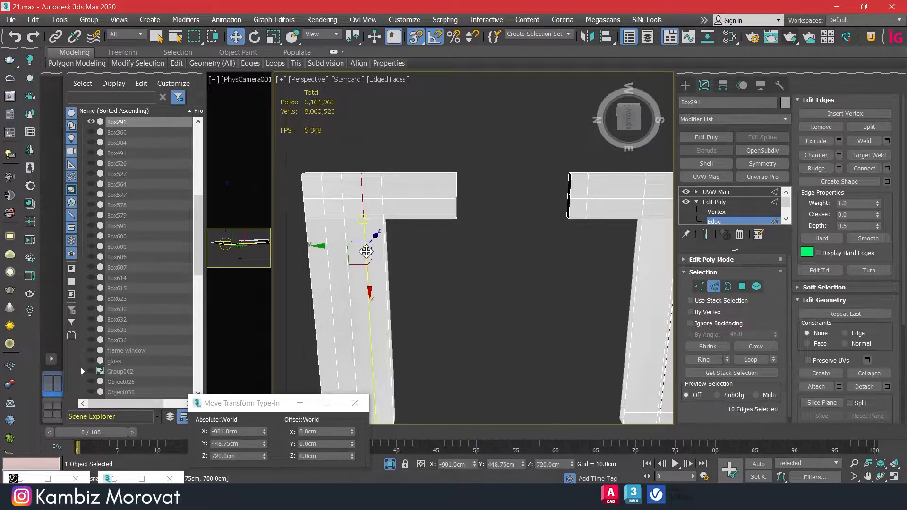
pyautogui.moveTo(367, 252); pyautogui.dragTo(434, 222, button='middle')
pyautogui.moveTo(412, 189); pyautogui.dragTo(407, 270)
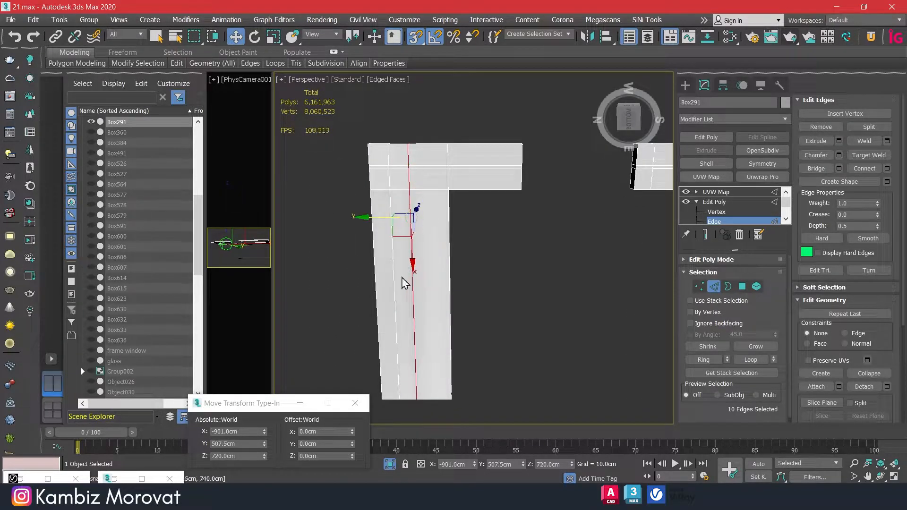
pyautogui.click(312, 444)
pyautogui.write('-5')
pyautogui.press('Return')
# Snap the outer-side loop of the mirrored slab's long arm onto the center loop and offset it by 5 cm in Y
pyautogui.doubleClick(396, 325)
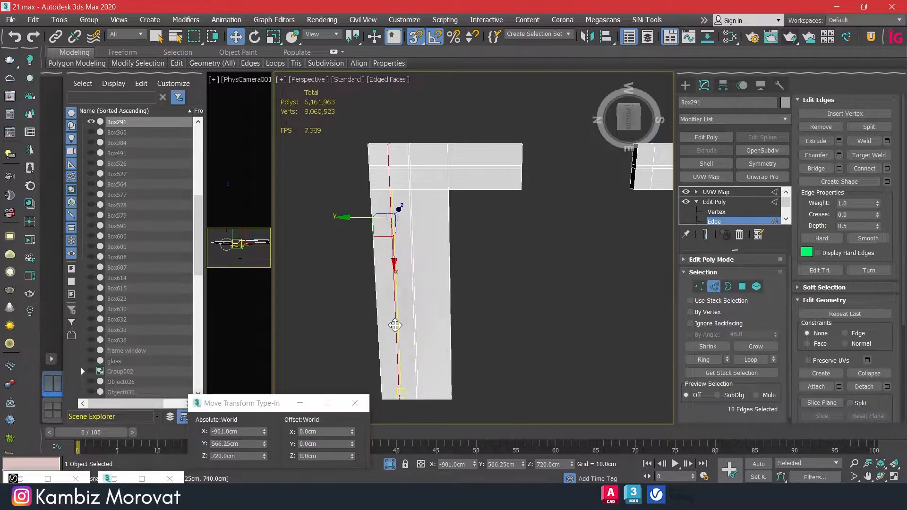
pyautogui.moveTo(364, 221); pyautogui.dragTo(430, 166)
pyautogui.scroll(4, 398, 168)
pyautogui.doubleClick(313, 443)
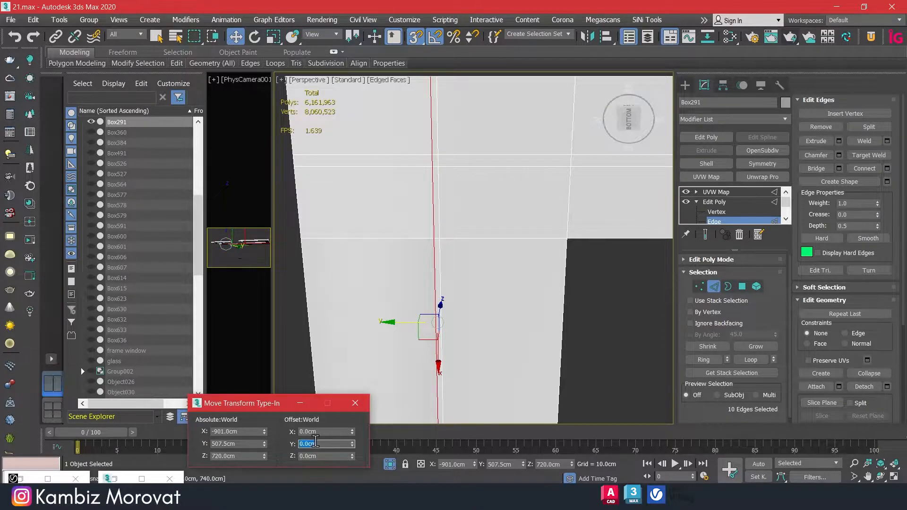
pyautogui.write('5')
pyautogui.press('Return')
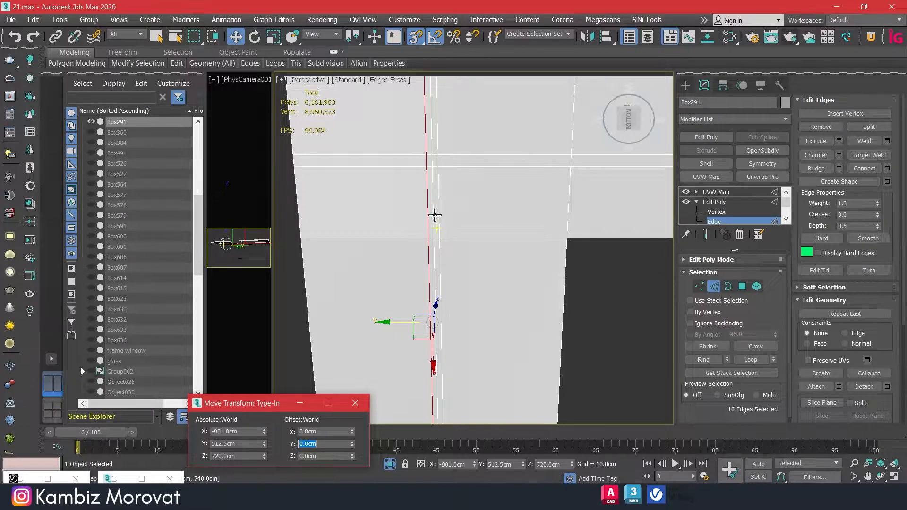
# Remove the center edge loop between the two closely spaced loops along the mirrored slab's long arm
pyautogui.hotkey('ctrl', 'z')
pyautogui.click(815, 127)
pyautogui.scroll(-5, 574, 200)
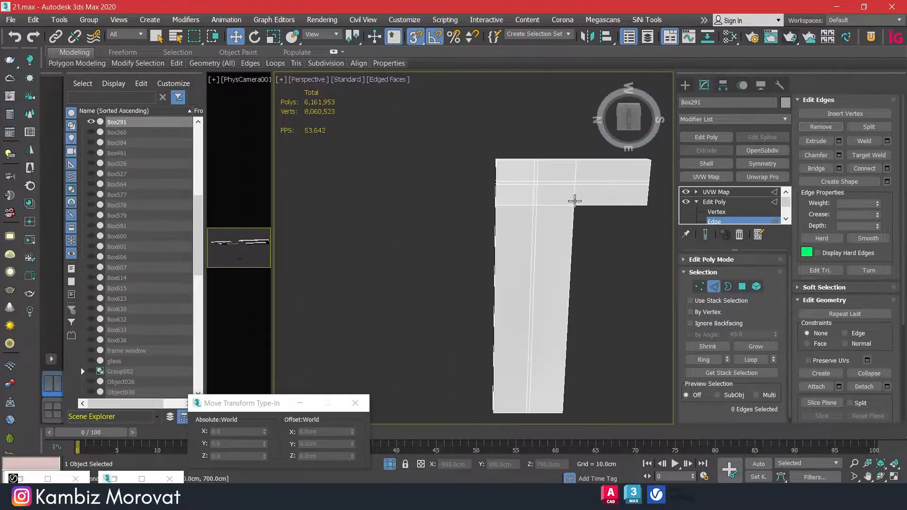
# Connect the long arm's inner-side edges with one segment and move the new cross edge close to the arm's free end
pyautogui.scroll(-3, 528, 223)
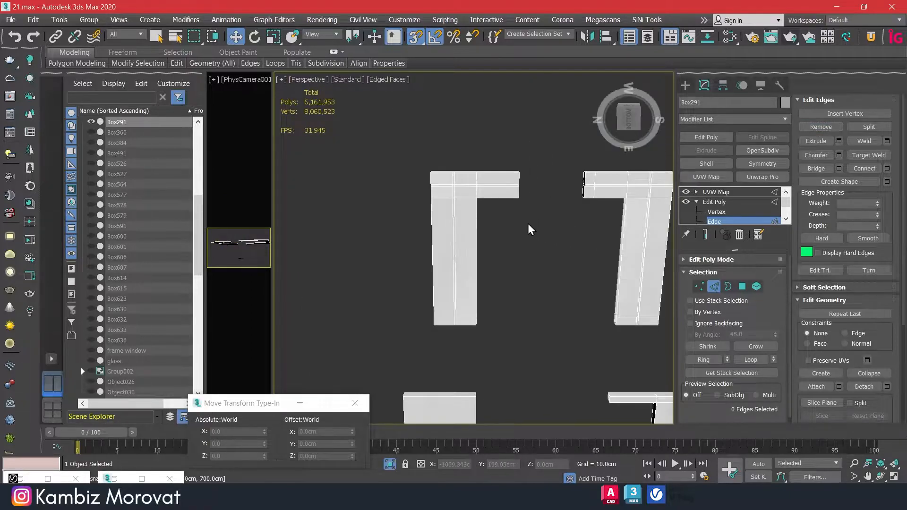
pyautogui.click(474, 297)
pyautogui.click(716, 360)
pyautogui.click(887, 169)
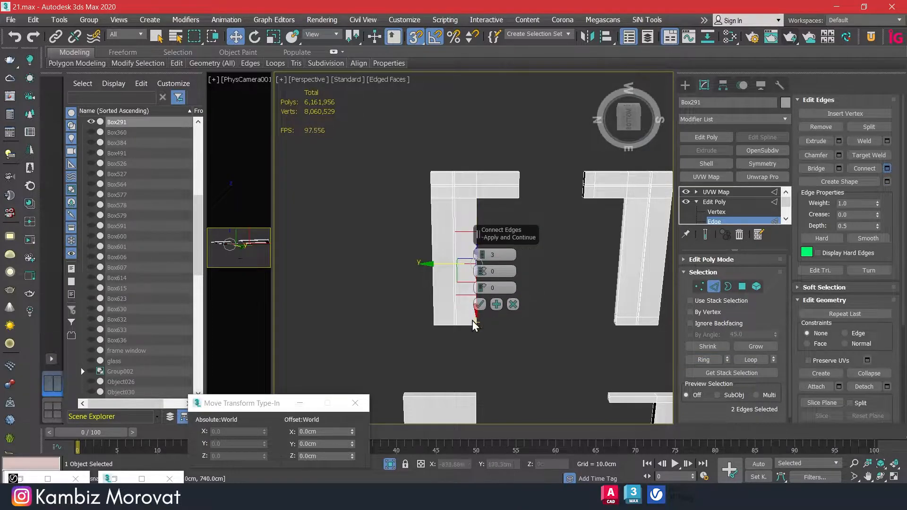
pyautogui.rightClick(484, 258)
pyautogui.click(479, 305)
pyautogui.moveTo(504, 294); pyautogui.dragTo(497, 282, button='middle')
pyautogui.moveTo(461, 296); pyautogui.dragTo(465, 172)
# Connect the edges along the mirrored slab's short arm with one segment crossing the arm
pyautogui.moveTo(501, 145); pyautogui.dragTo(514, 211)
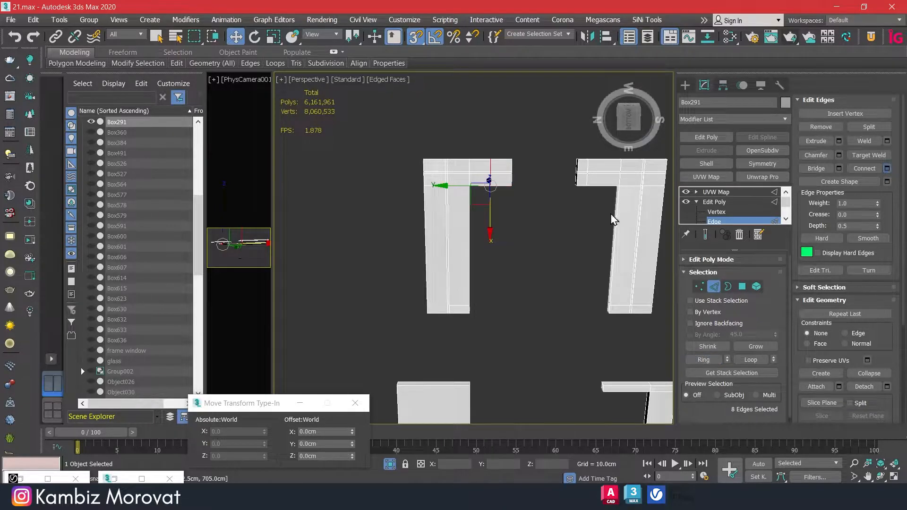
pyautogui.hotkey('ctrl', 'shift', 'e')
pyautogui.click(480, 304)
# Snap the short arm's cross loop to the arm's free end and offset it by 50 cm in Y
pyautogui.moveTo(462, 174); pyautogui.dragTo(511, 170)
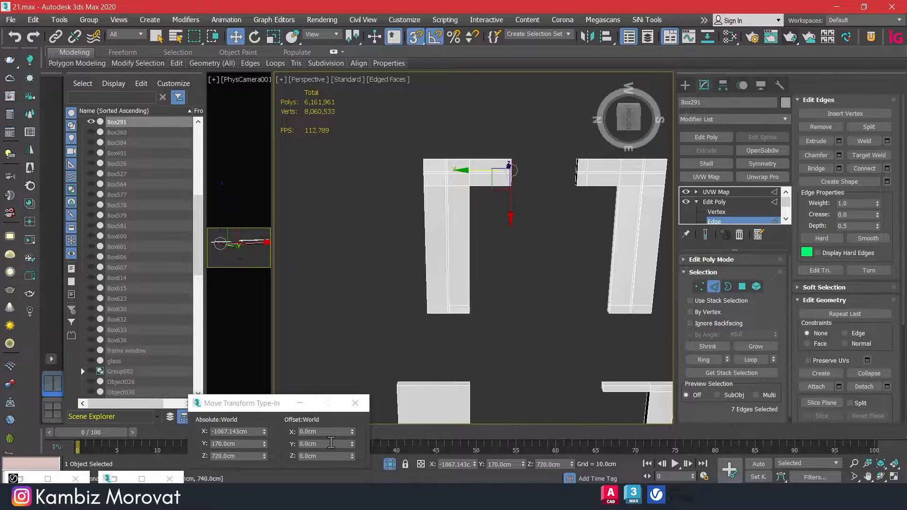
pyautogui.click(331, 443)
pyautogui.write('50')
pyautogui.press('Return')
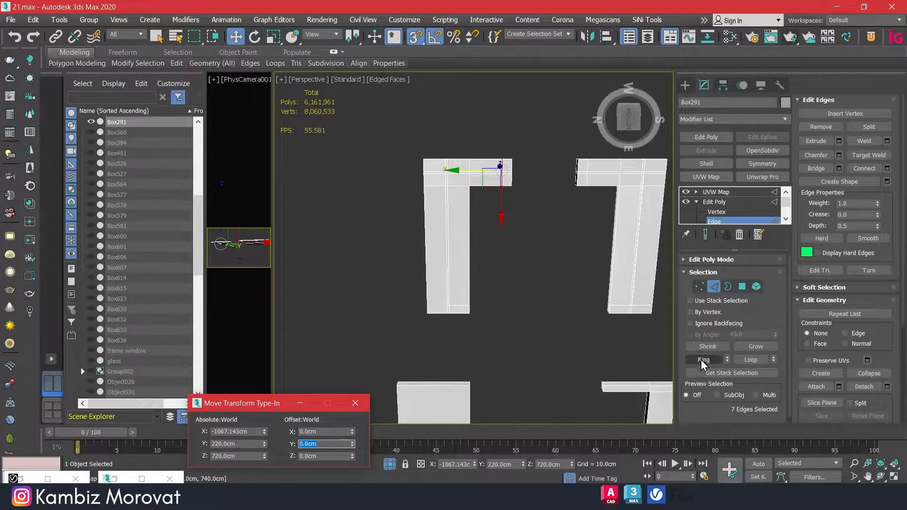
# Select the five narrow strip polygons along both arms of the mirrored slab's underside
pyautogui.click(742, 286)
pyautogui.scroll(5, 527, 179)
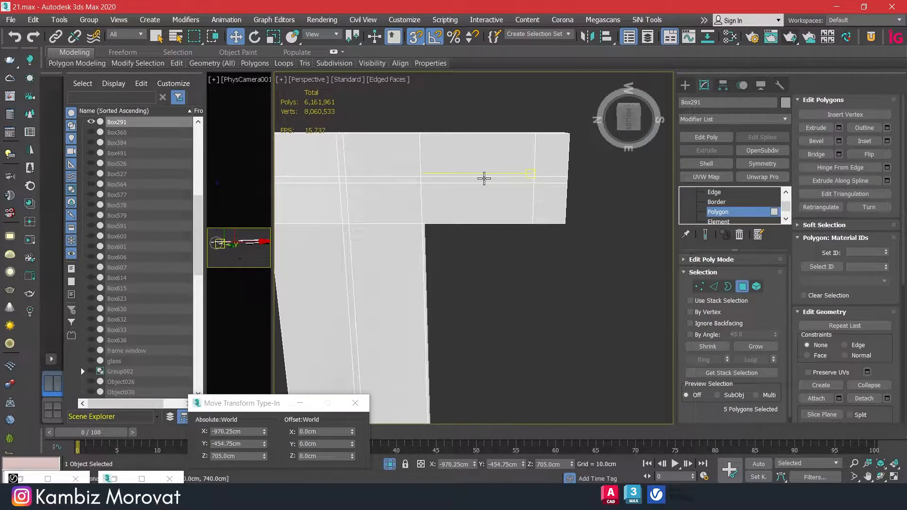
pyautogui.moveTo(439, 189); pyautogui.dragTo(530, 166, button='middle')
pyautogui.keyDown('ctrl'); pyautogui.click(478, 154); pyautogui.keyUp('ctrl')
pyautogui.keyDown('ctrl'); pyautogui.click(442, 154); pyautogui.keyUp('ctrl')
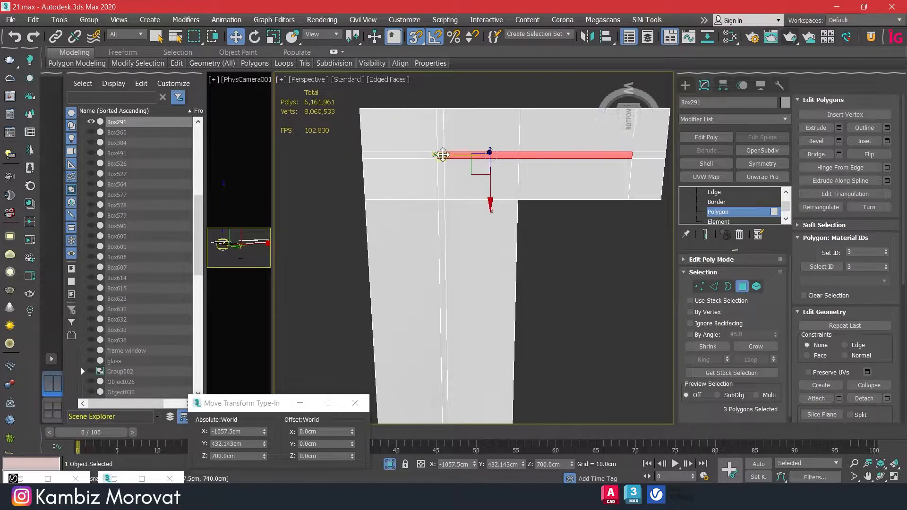
pyautogui.keyDown('ctrl'); pyautogui.click(443, 189); pyautogui.keyUp('ctrl')
pyautogui.keyDown('ctrl'); pyautogui.click(442, 217); pyautogui.keyUp('ctrl')
pyautogui.scroll(-4, 447, 218)
pyautogui.moveTo(449, 217); pyautogui.dragTo(438, 162, button='middle')
pyautogui.keyDown('alt'); pyautogui.moveTo(447, 265); pyautogui.dragTo(492, 254, button='middle'); pyautogui.keyUp('alt')
pyautogui.scroll(4, 446, 344)
pyautogui.scroll(-1, 459, 312)
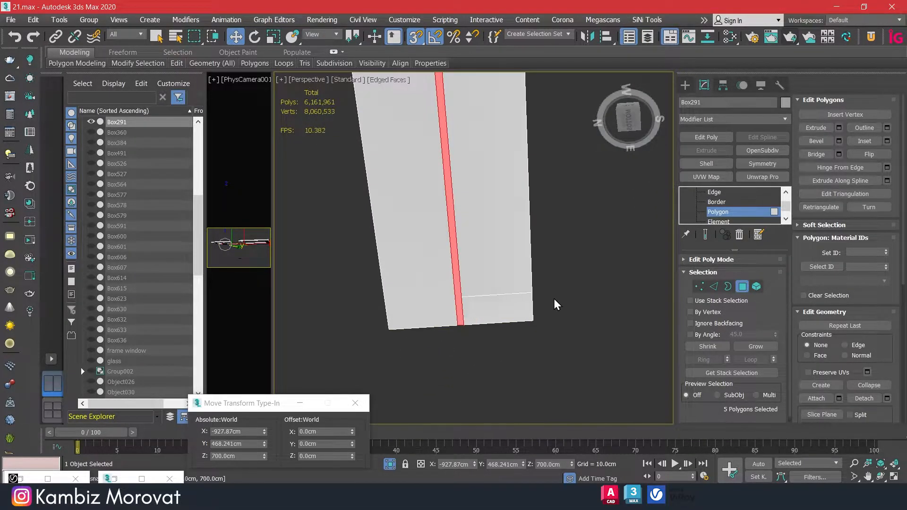
# Remove the short cross edge near the free end of the mirrored slab's long arm
pyautogui.click(715, 287)
pyautogui.click(506, 294)
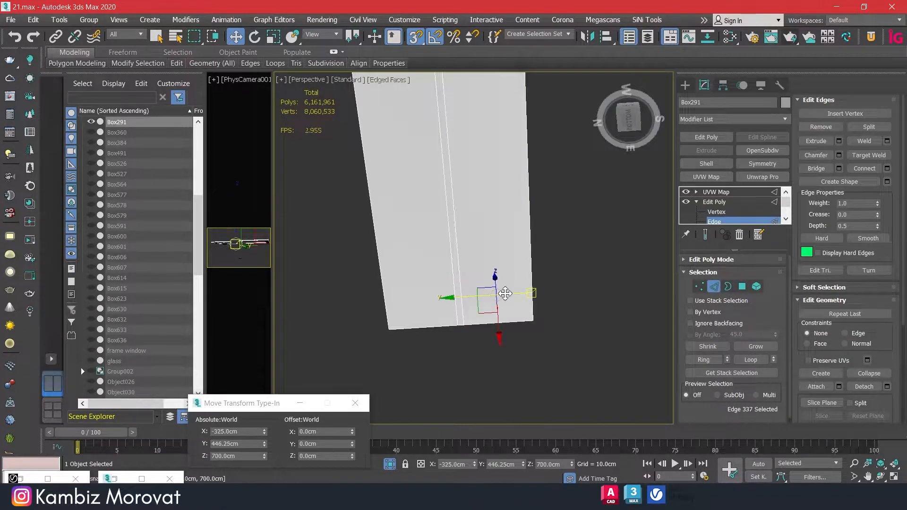
pyautogui.click(821, 126)
# Connect the long arm's lengthwise edges with one segment and move the new cross loop near the free end, to X -325 cm
pyautogui.click(461, 269)
pyautogui.click(704, 360)
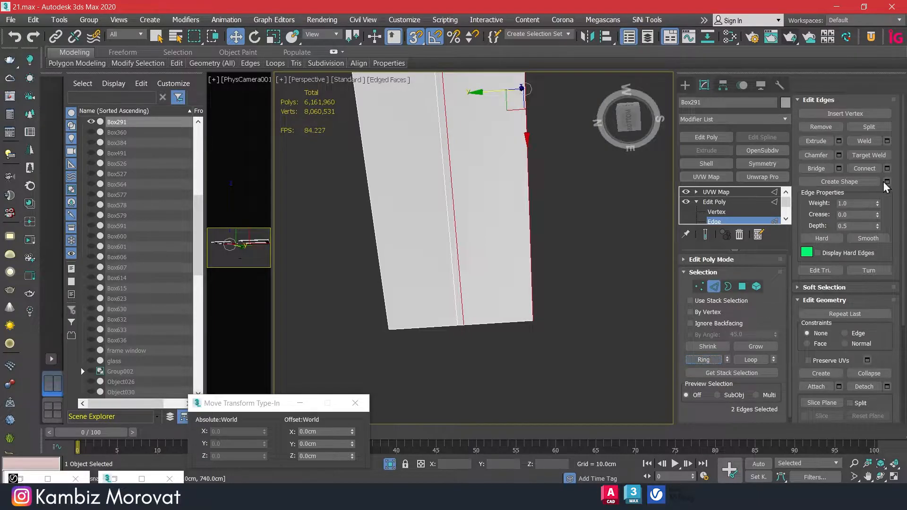
pyautogui.scroll(-4, 554, 238)
pyautogui.keyDown('alt'); pyautogui.moveTo(652, 326); pyautogui.dragTo(492, 251, button='middle'); pyautogui.keyUp('alt')
pyautogui.moveTo(517, 154); pyautogui.dragTo(503, 259)
pyautogui.keyDown('alt'); pyautogui.moveTo(503, 259); pyautogui.dragTo(603, 213, button='middle'); pyautogui.keyUp('alt')
pyautogui.scroll(4, 565, 185)
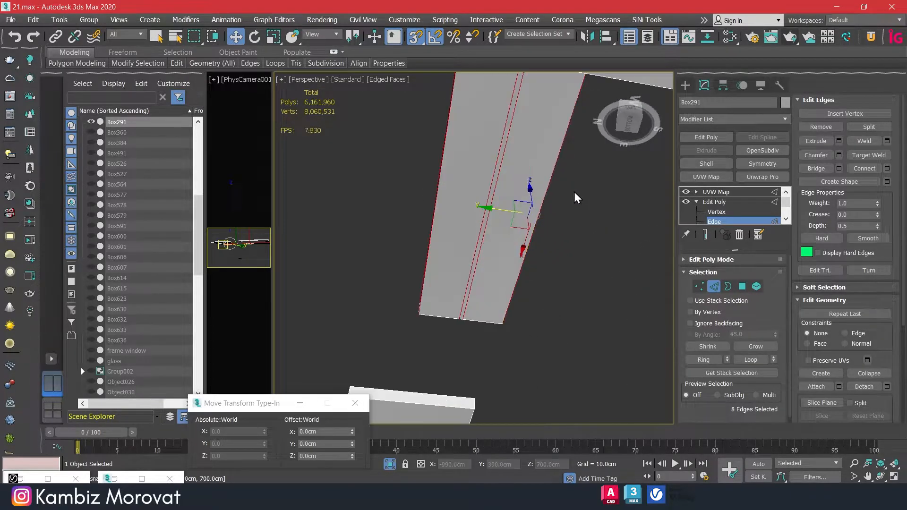
pyautogui.click(888, 168)
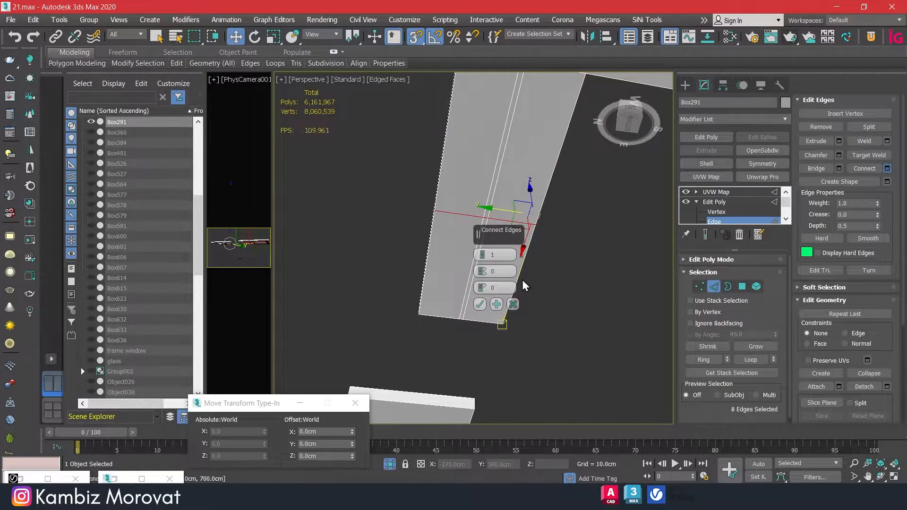
pyautogui.click(482, 306)
pyautogui.scroll(-6, 434, 257)
pyautogui.moveTo(415, 252); pyautogui.dragTo(520, 271)
pyautogui.scroll(5, 406, 255)
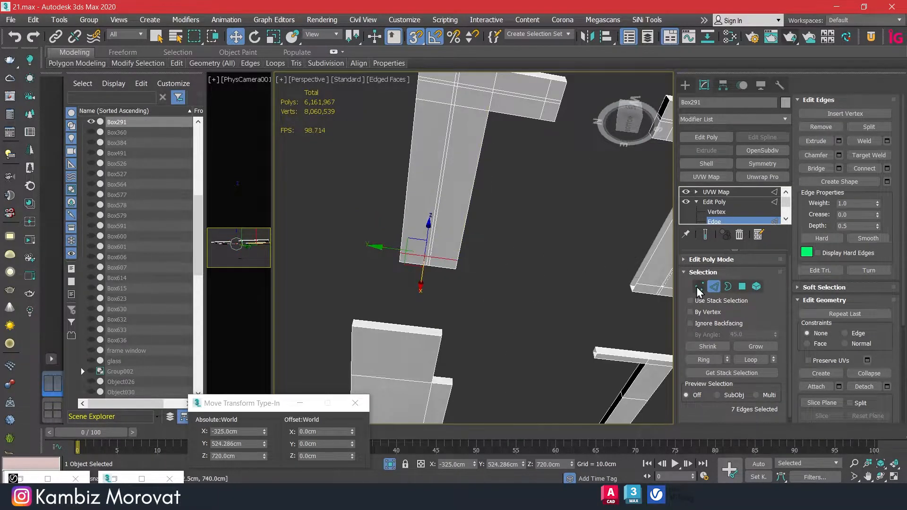
# Exclude the end polygon from the strip selection and extrude the remaining five strip polygons 5 cm into the mirrored slab's underside
pyautogui.click(743, 286)
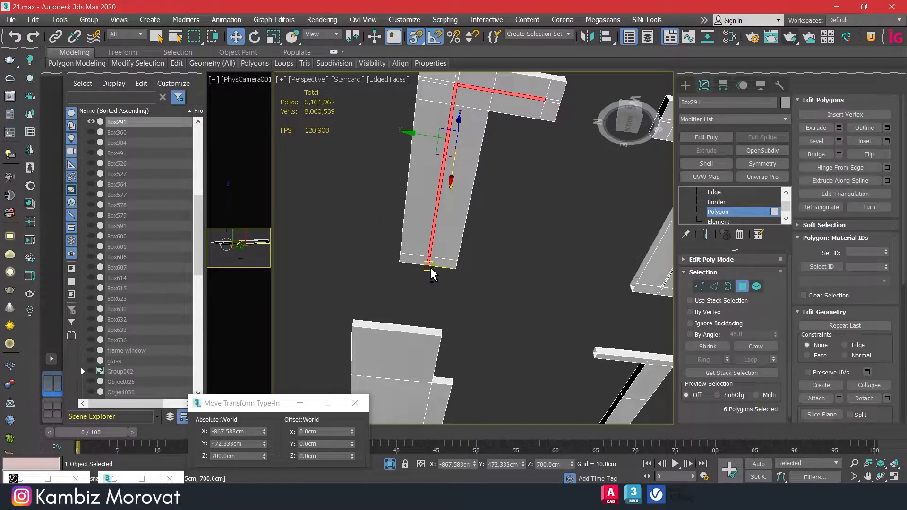
pyautogui.keyDown('alt'); pyautogui.click(427, 255); pyautogui.keyUp('alt')
pyautogui.keyDown('alt'); pyautogui.moveTo(432, 241); pyautogui.dragTo(475, 263, button='middle'); pyautogui.keyUp('alt')
pyautogui.click(839, 128)
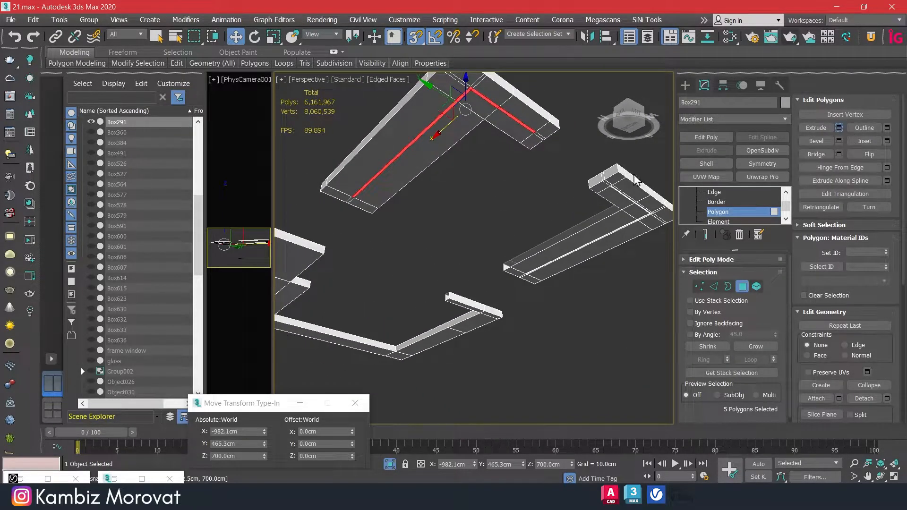
pyautogui.click(484, 285)
# Connect the edge ring of the large frame slab's side arm with three segments running along the arm
pyautogui.scroll(-4, 473, 205)
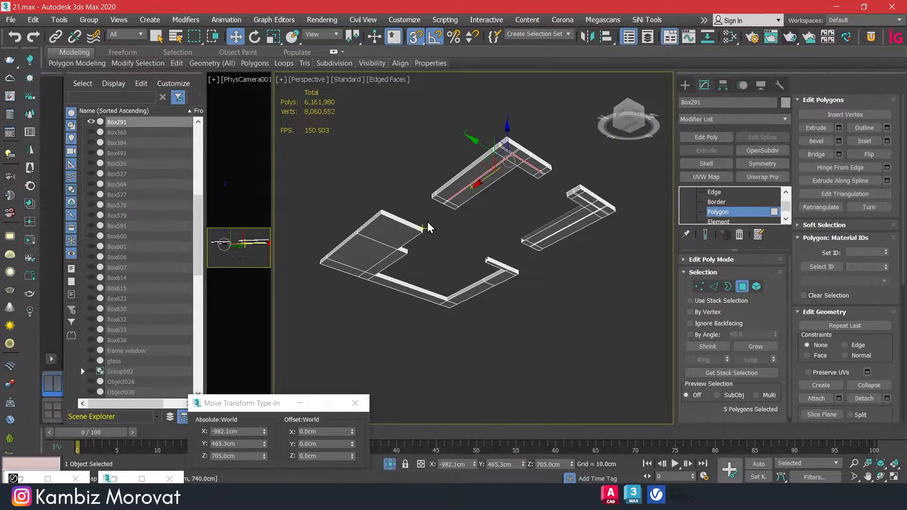
pyautogui.keyDown('alt'); pyautogui.moveTo(441, 302); pyautogui.dragTo(630, 277, button='middle'); pyautogui.keyUp('alt')
pyautogui.scroll(4, 511, 235)
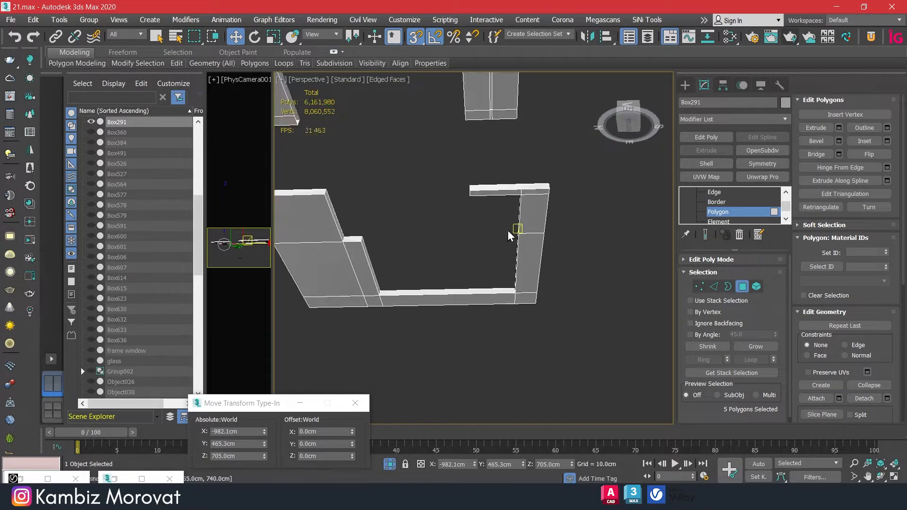
pyautogui.click(714, 286)
pyautogui.click(526, 292)
pyautogui.click(703, 359)
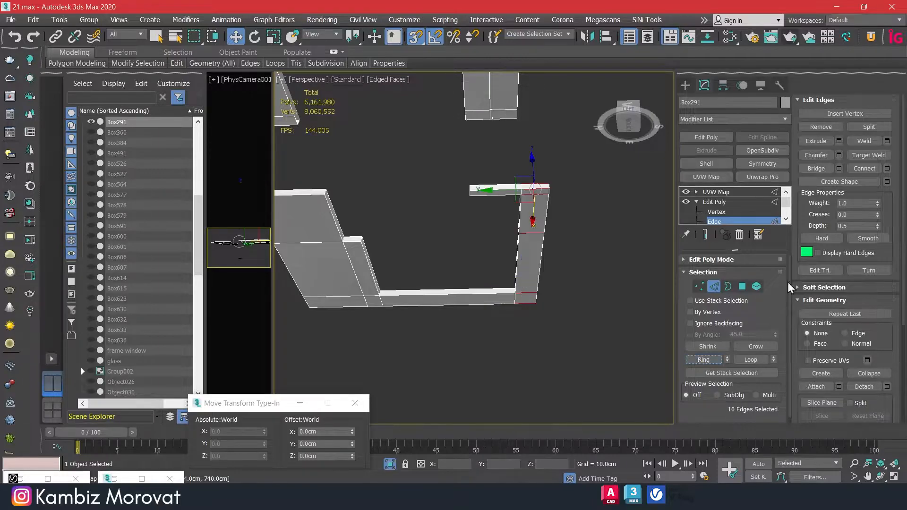
pyautogui.click(887, 168)
pyautogui.click(481, 252)
pyautogui.click(482, 252)
pyautogui.click(480, 305)
# Connect the edge ring of the frame's adjoining narrow arm with three segments, carrying them through the wide end section
pyautogui.scroll(3, 513, 298)
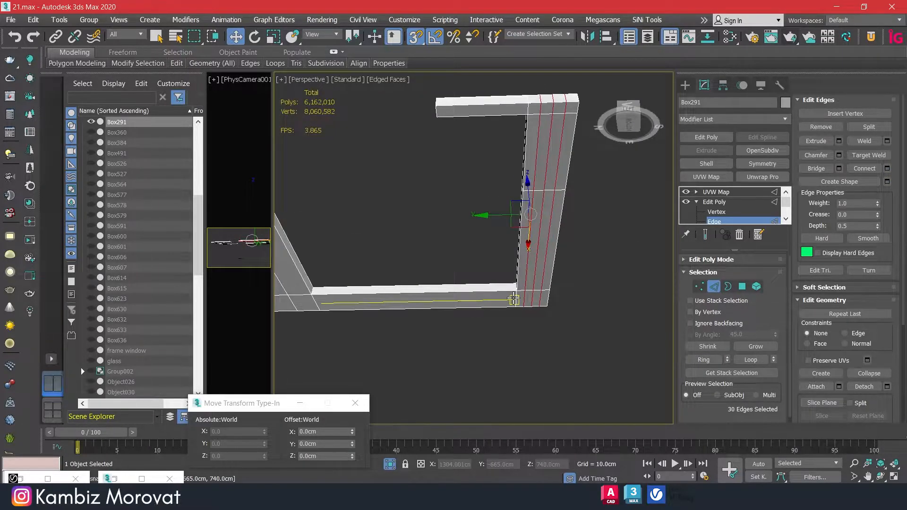
pyautogui.click(514, 298)
pyautogui.click(699, 359)
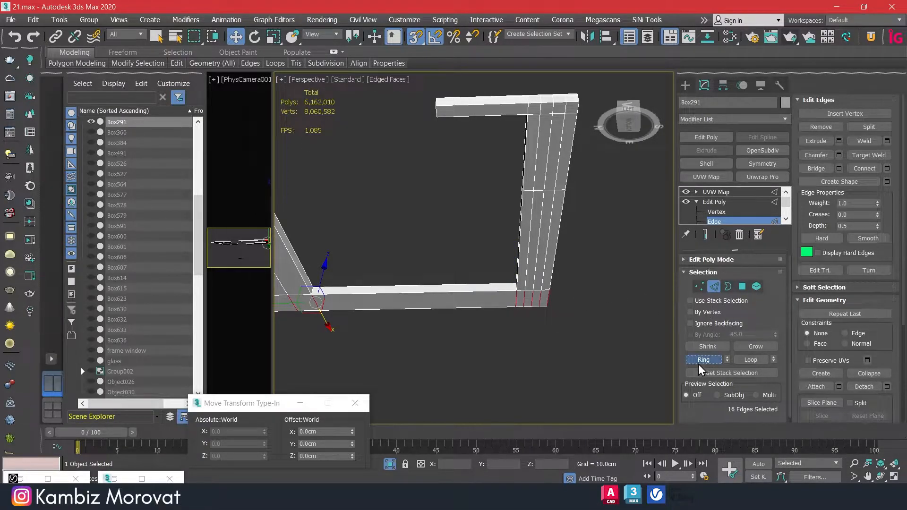
pyautogui.click(888, 169)
pyautogui.scroll(3, 582, 257)
pyautogui.scroll(-3, 470, 196)
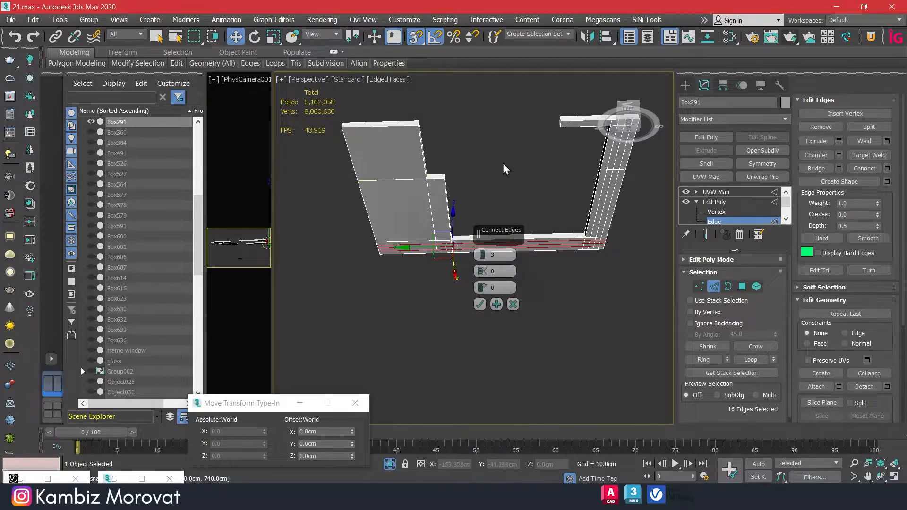
pyautogui.keyDown('alt'); pyautogui.moveTo(503, 163); pyautogui.dragTo(426, 200, button='middle'); pyautogui.keyUp('alt')
pyautogui.click(479, 304)
# Snap the side arm's inner lengthwise loop to the centre loop and offset it by 5 cm in Y
pyautogui.scroll(3, 518, 117)
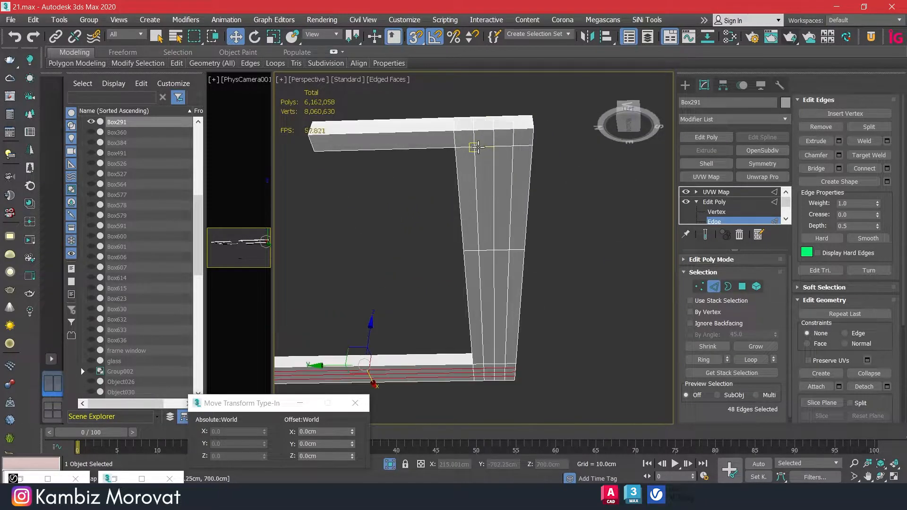
pyautogui.doubleClick(475, 155)
pyautogui.click(434, 318)
pyautogui.moveTo(447, 318); pyautogui.dragTo(453, 319)
pyautogui.click(322, 444)
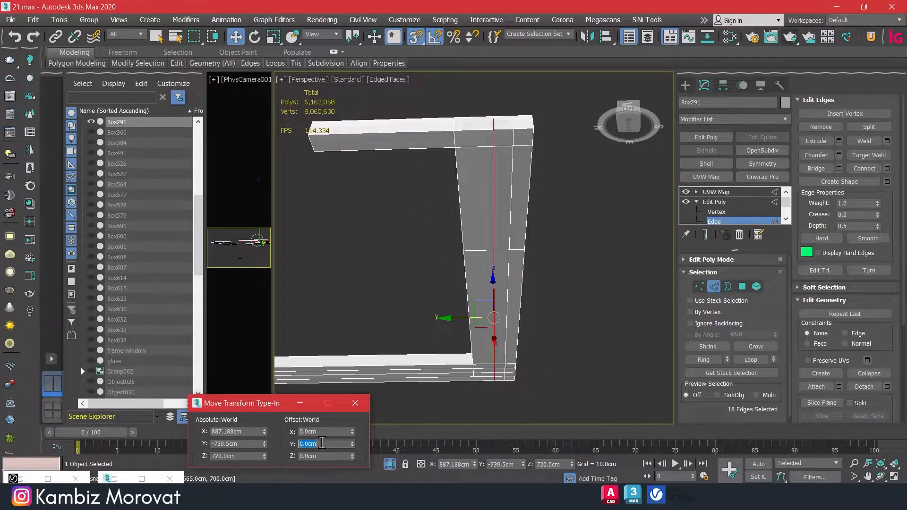
pyautogui.write('5')
pyautogui.press('Return')
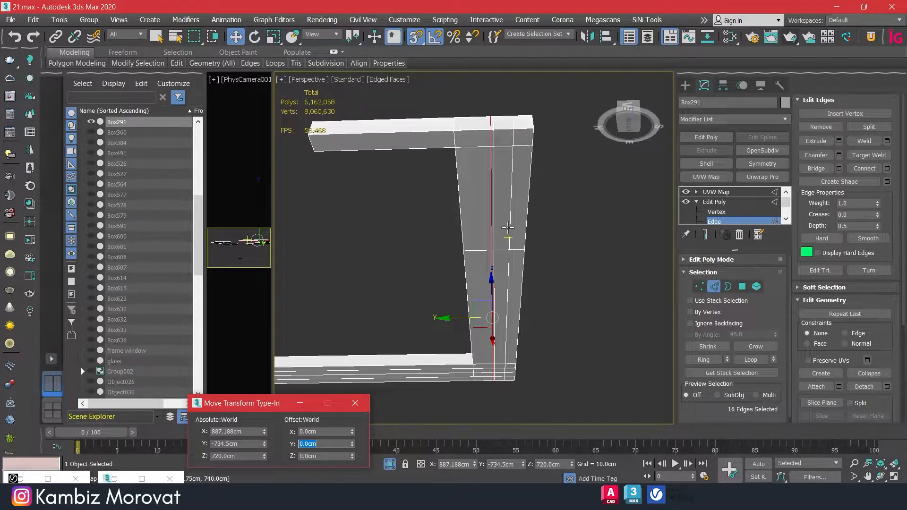
# Snap the side arm's outer lengthwise loop to the centre loop and offset it by -5 cm in Y
pyautogui.moveTo(510, 227); pyautogui.dragTo(520, 229)
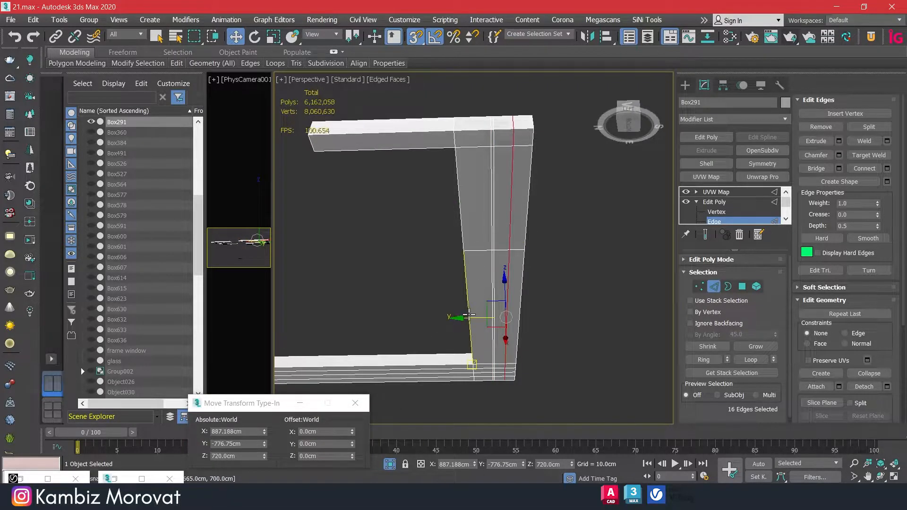
pyautogui.moveTo(470, 319)
pyautogui.mouseDown()
pyautogui.moveTo(506, 141)
pyautogui.moveTo(497, 130)
pyautogui.mouseUp()
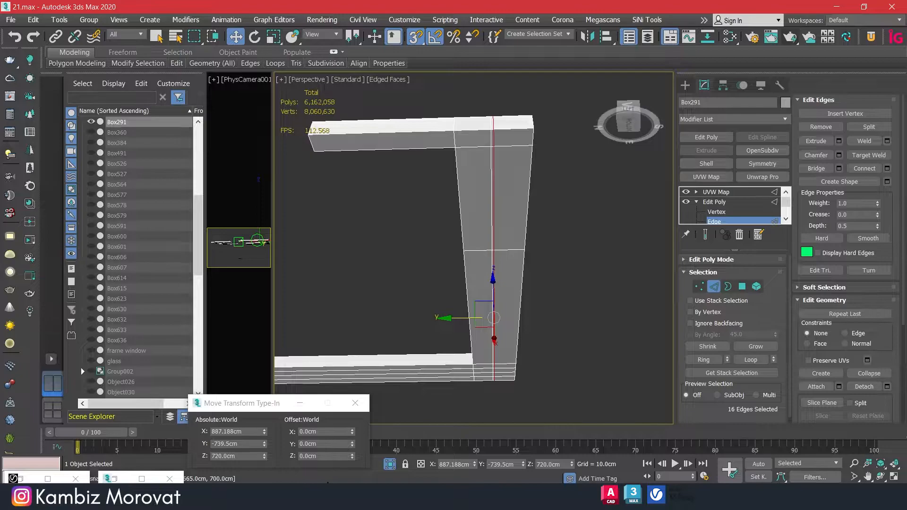
pyautogui.click(312, 444)
pyautogui.write('-5')
pyautogui.press('Return')
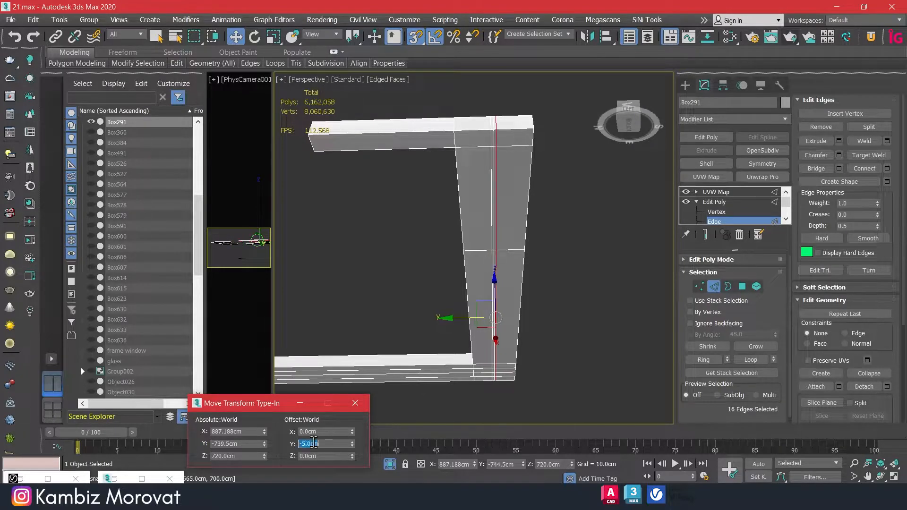
# Remove the centre loop between the two offset loops along the side arm
pyautogui.scroll(5, 484, 180)
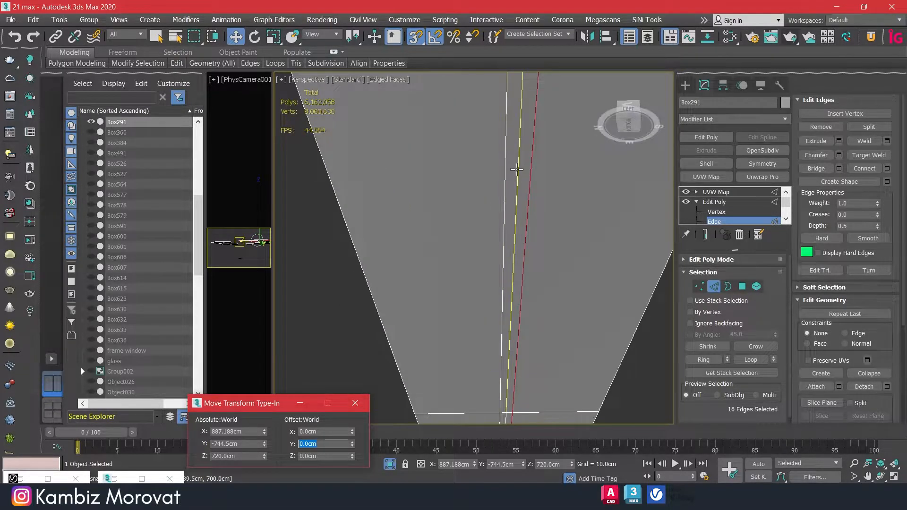
pyautogui.doubleClick(518, 170)
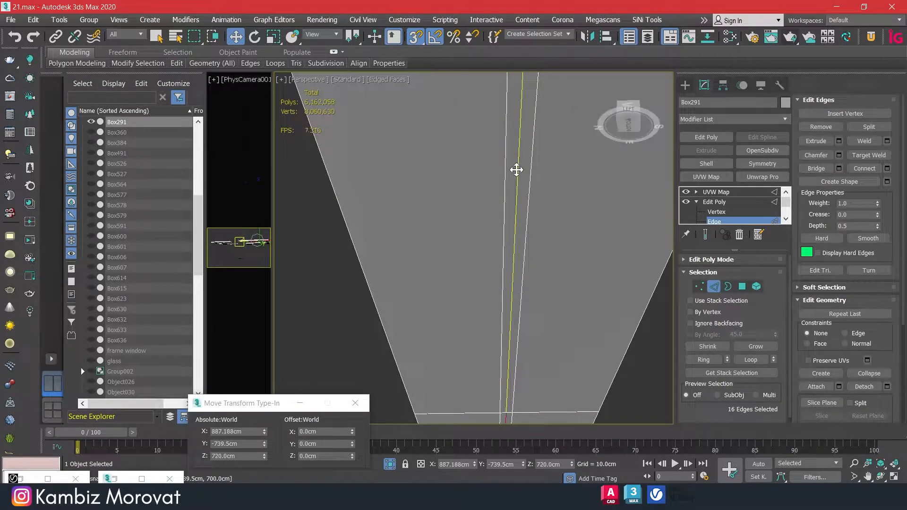
pyautogui.click(824, 129)
# Snap the adjoining arm's inner lengthwise loop to its centre loop and offset it by -5 cm in X
pyautogui.scroll(-5, 520, 213)
pyautogui.scroll(6, 480, 233)
pyautogui.moveTo(480, 233); pyautogui.dragTo(500, 230, button='middle')
pyautogui.doubleClick(466, 281)
pyautogui.moveTo(503, 289); pyautogui.dragTo(522, 165)
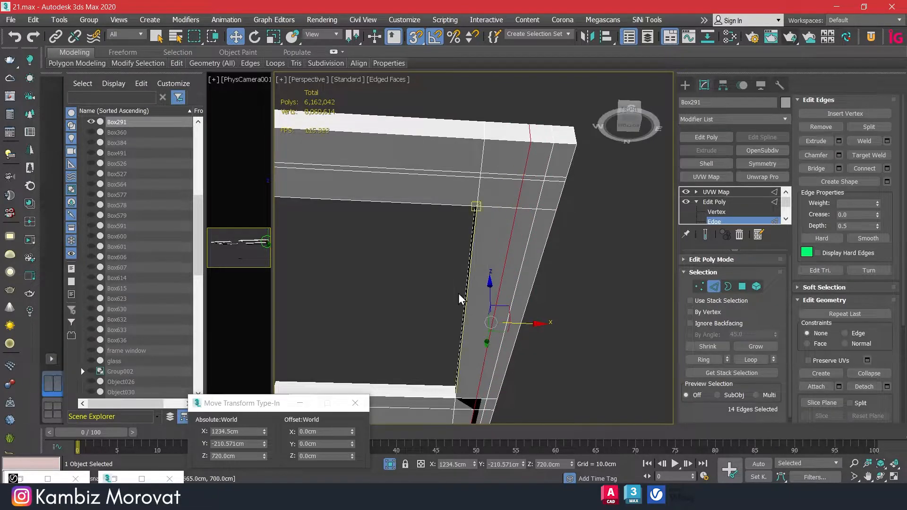
pyautogui.click(320, 431)
pyautogui.write('-5')
pyautogui.press('Return')
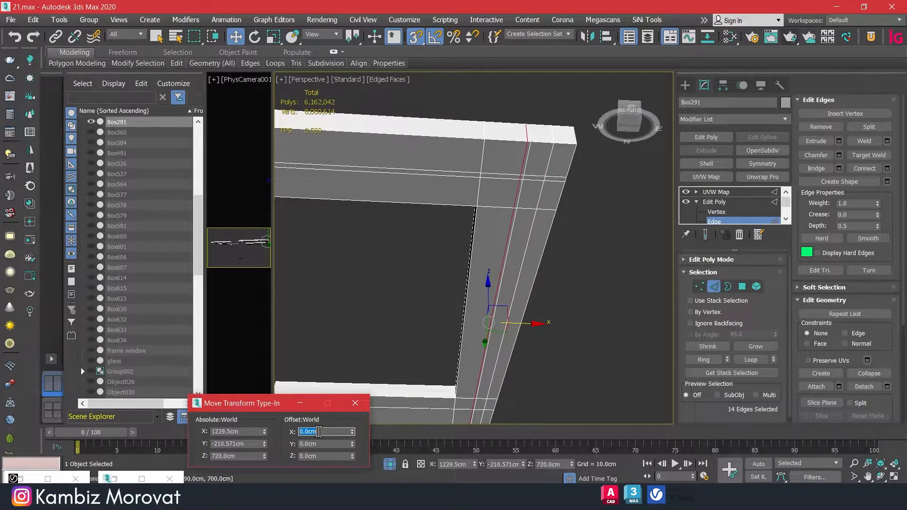
# Snap the adjoining arm's outer lengthwise loop to its centre loop and offset it by 5 cm in X
pyautogui.moveTo(540, 228); pyautogui.dragTo(562, 276)
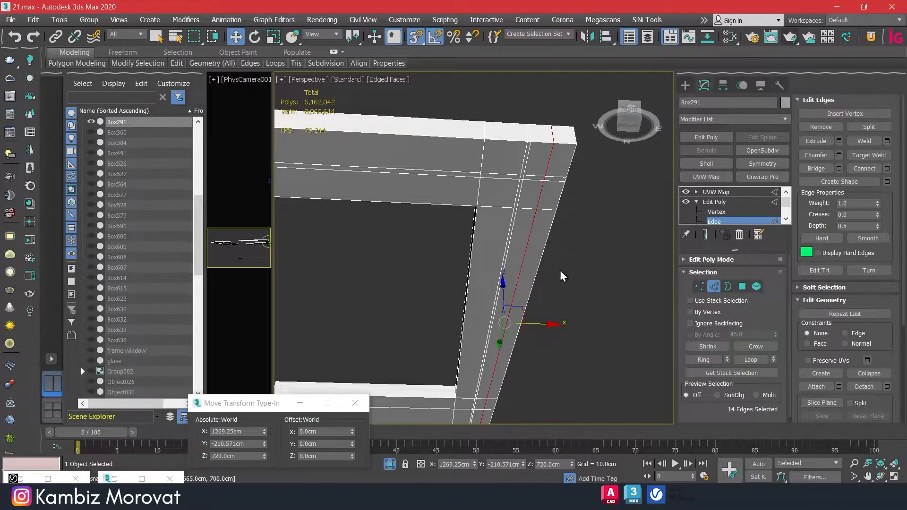
pyautogui.hotkey('ctrl', 'z')
pyautogui.hotkey('ctrl', 'z')
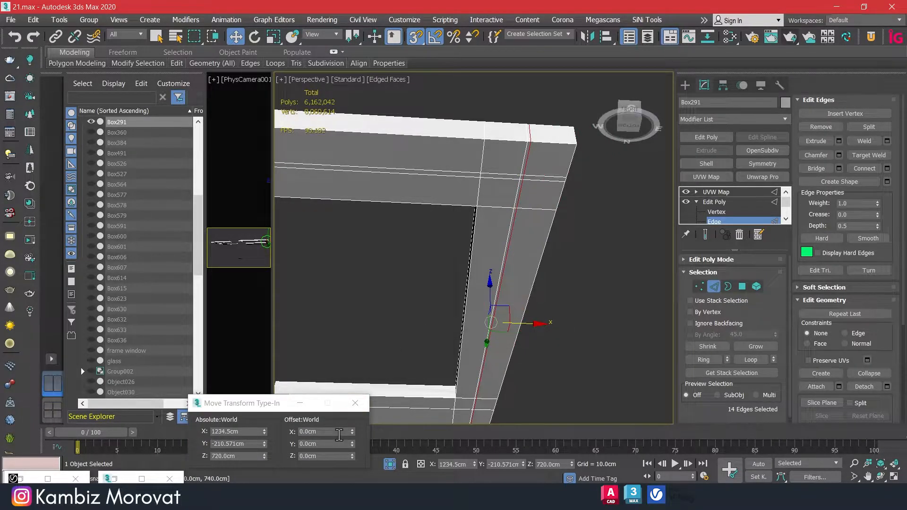
pyautogui.click(332, 430)
pyautogui.write('5')
pyautogui.press('Return')
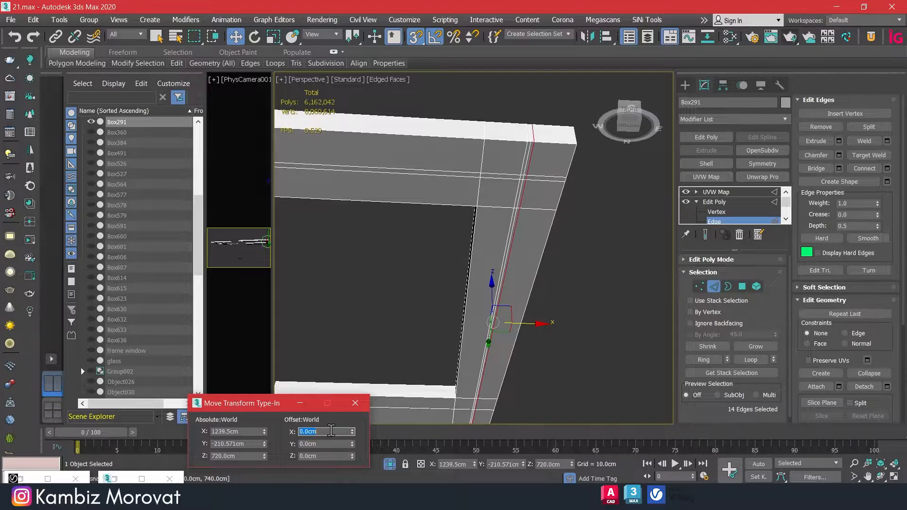
# Remove the adjoining arm's centre loop, keeping the two offset loops beside it
pyautogui.scroll(5, 563, 235)
pyautogui.hotkey('ctrl', 'z')
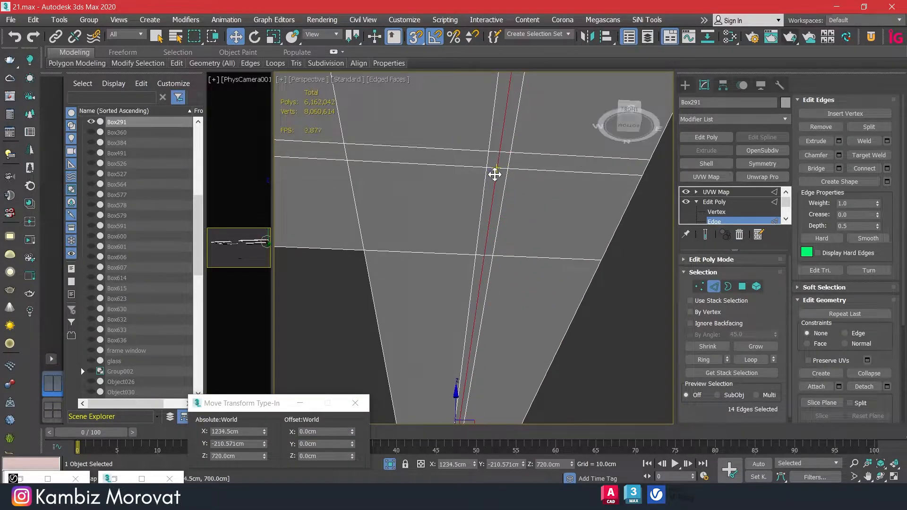
pyautogui.click(821, 127)
# Examine the large frame slab's underside, checking the paired groove loops along its arms, corners and short return
pyautogui.scroll(-5, 507, 225)
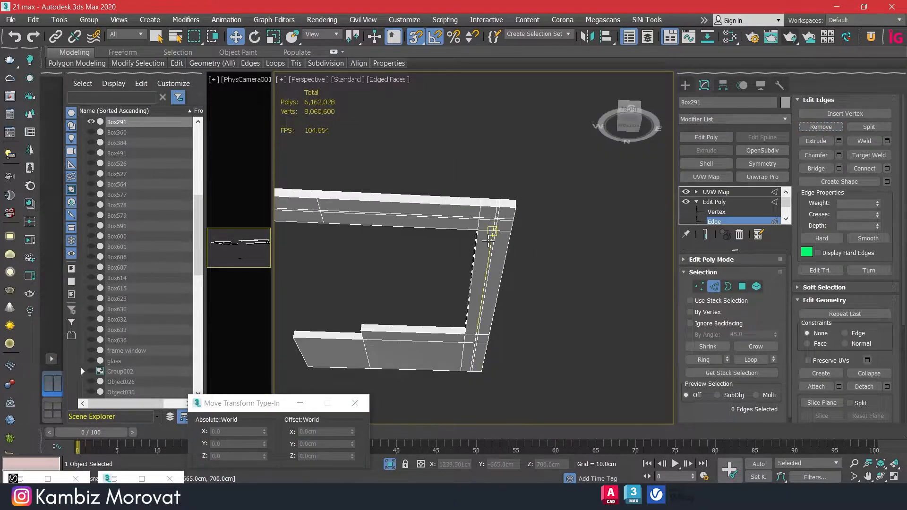
pyautogui.keyDown('alt'); pyautogui.moveTo(507, 225); pyautogui.dragTo(506, 286, button='middle'); pyautogui.keyUp('alt')
pyautogui.scroll(-3, 501, 270)
pyautogui.moveTo(366, 250); pyautogui.dragTo(457, 239, button='middle')
pyautogui.scroll(2, 457, 239)
pyautogui.keyDown('alt'); pyautogui.moveTo(457, 203); pyautogui.dragTo(462, 270, button='middle'); pyautogui.keyUp('alt')
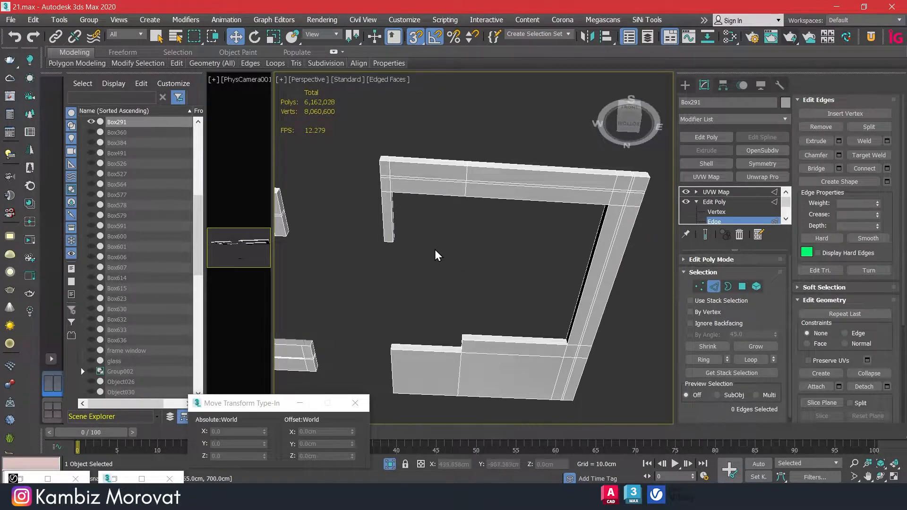
pyautogui.keyDown('alt'); pyautogui.moveTo(446, 237); pyautogui.dragTo(423, 233, button='middle'); pyautogui.keyUp('alt')
pyautogui.scroll(-2, 423, 232)
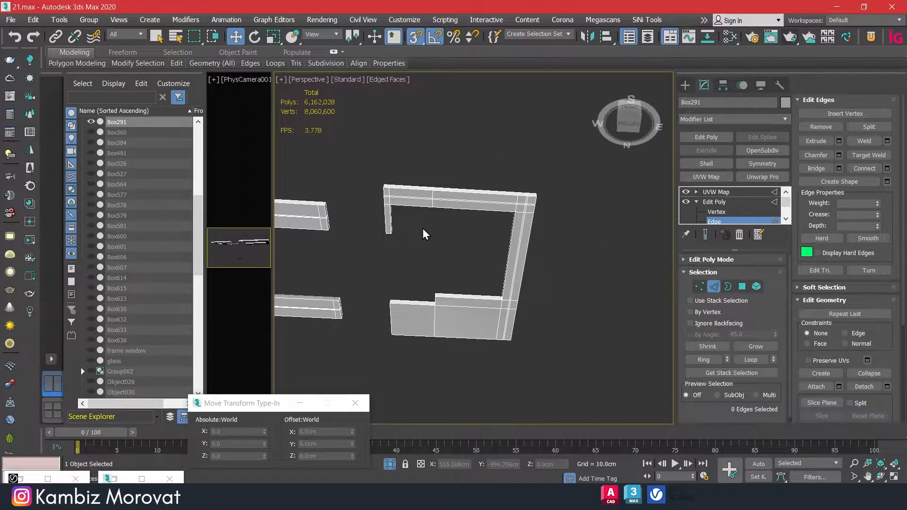
pyautogui.scroll(3, 397, 208)
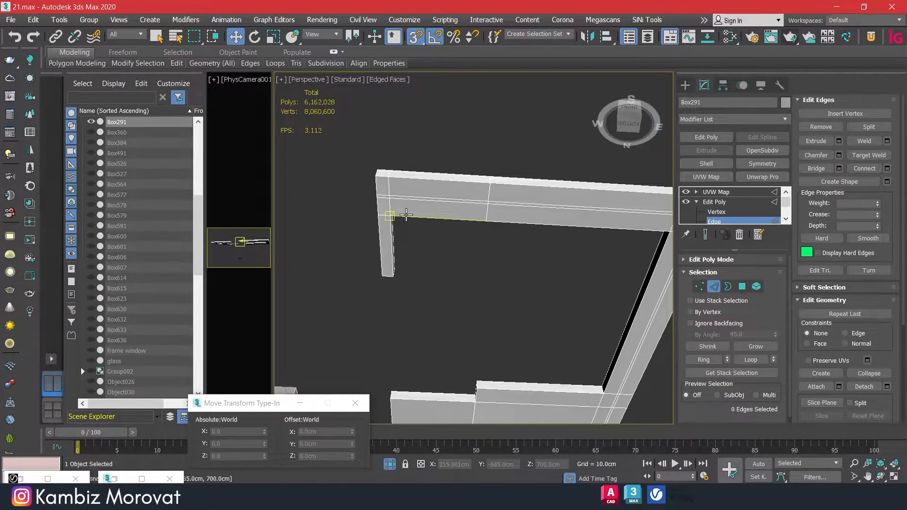
pyautogui.scroll(-4, 406, 215)
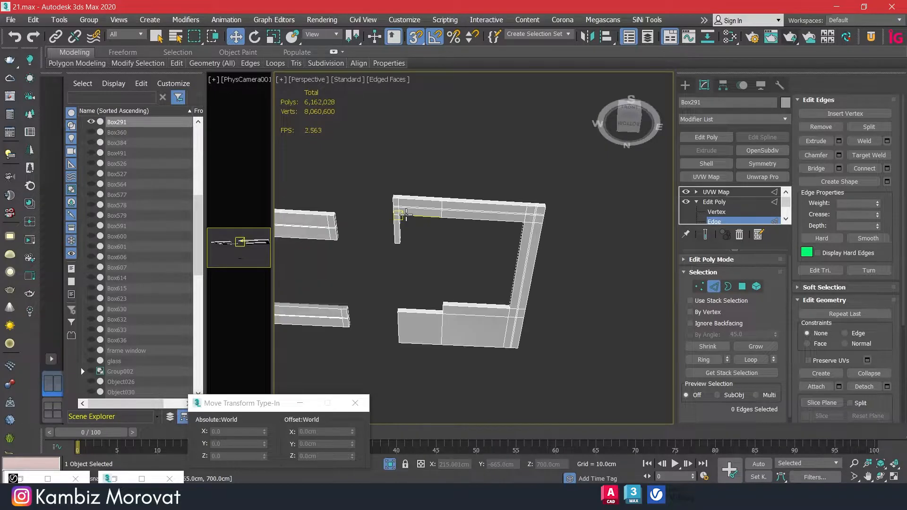
pyautogui.scroll(3, 406, 215)
pyautogui.moveTo(427, 227); pyautogui.dragTo(402, 219, button='middle')
pyautogui.scroll(-3, 410, 222)
pyautogui.moveTo(459, 253); pyautogui.dragTo(416, 182, button='middle')
# Connect the edge ring across the frame slab's wide arm with two lengthwise segments
pyautogui.click(479, 304)
pyautogui.keyDown('alt'); pyautogui.moveTo(479, 304); pyautogui.dragTo(469, 251, button='middle'); pyautogui.keyUp('alt')
pyautogui.scroll(-2, 454, 218)
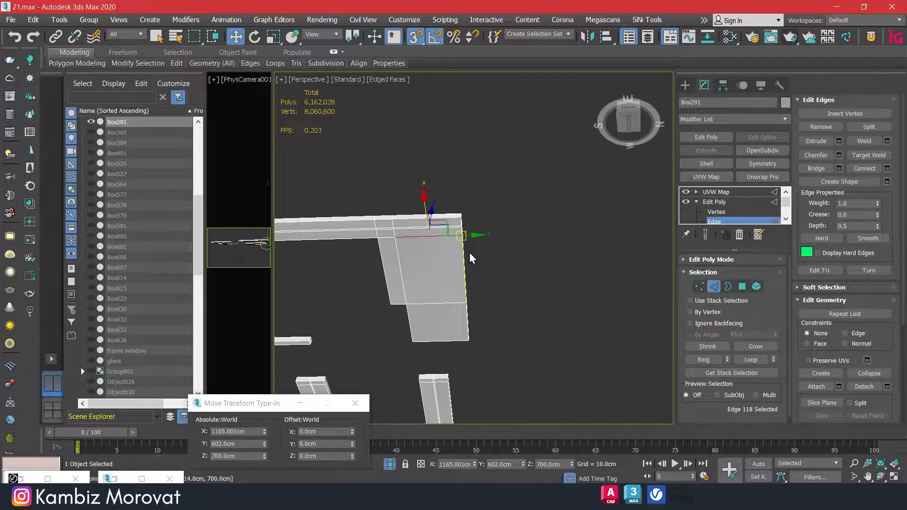
pyautogui.moveTo(470, 252); pyautogui.dragTo(547, 217, button='middle')
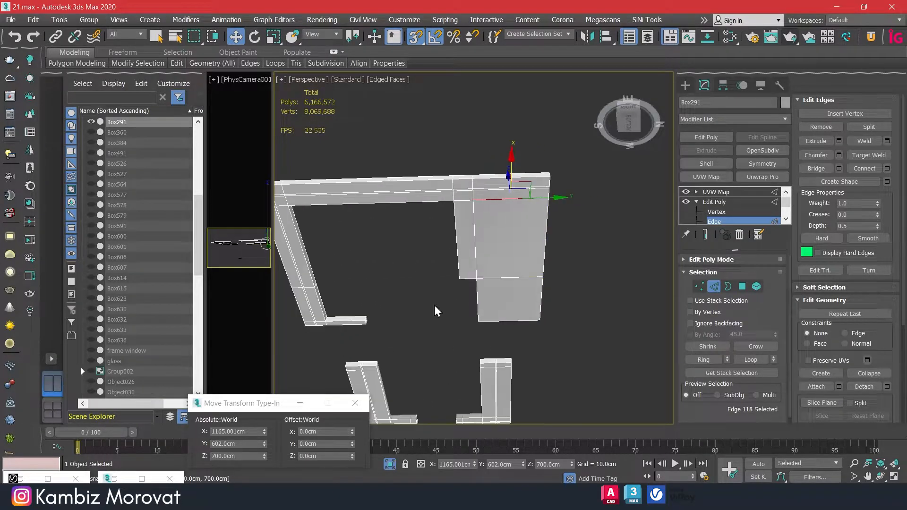
pyautogui.scroll(3, 501, 314)
pyautogui.click(716, 370)
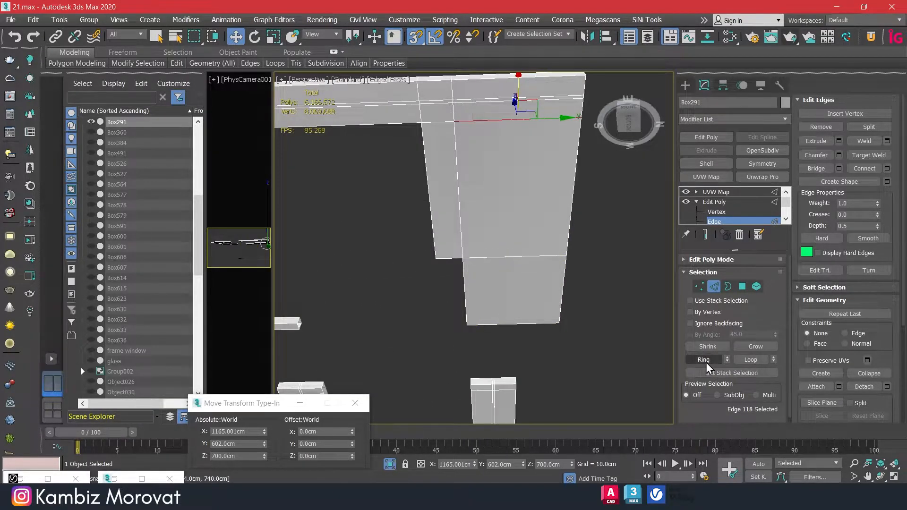
pyautogui.click(704, 360)
pyautogui.click(888, 168)
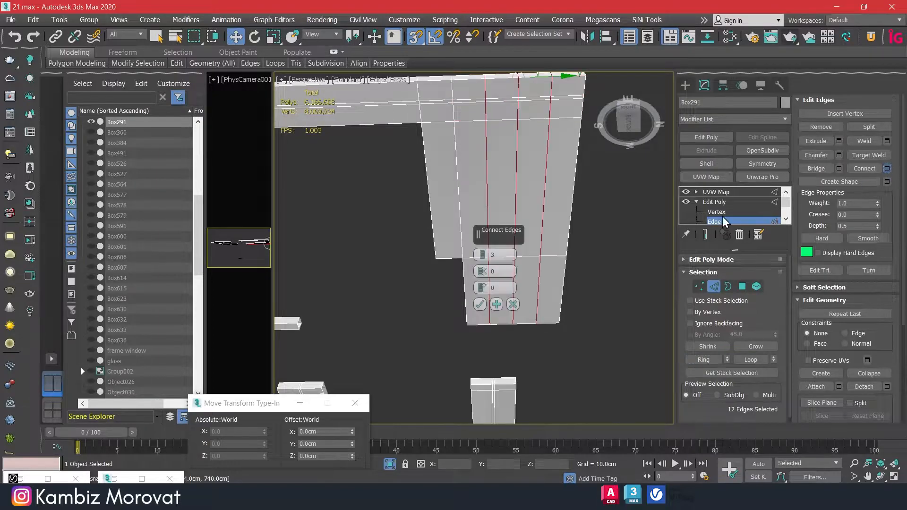
pyautogui.click(481, 259)
pyautogui.click(481, 259)
pyautogui.click(481, 305)
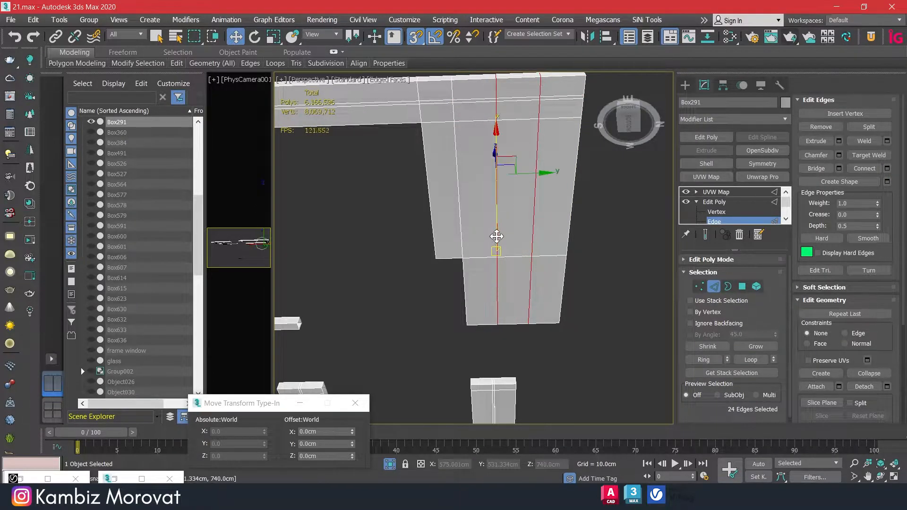
# Snap the wide arm's two new lengthwise loops into line with the paired groove lines of the facing smaller slab
pyautogui.moveTo(535, 170); pyautogui.dragTo(487, 381)
pyautogui.moveTo(535, 181); pyautogui.dragTo(494, 381)
pyautogui.moveTo(539, 257); pyautogui.dragTo(534, 287, button='middle')
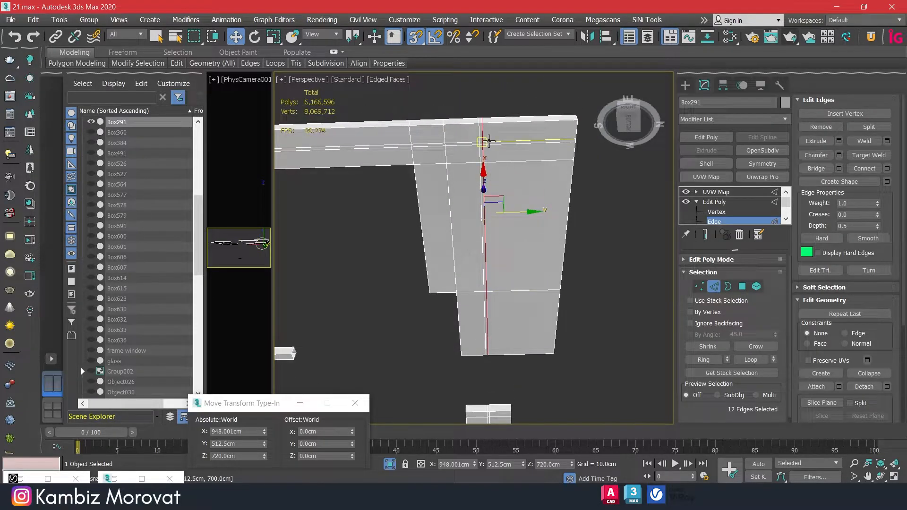
# Add one cross loop near the wide arm's free end and offset it 50 cm in X from the end edge
pyautogui.click(556, 334)
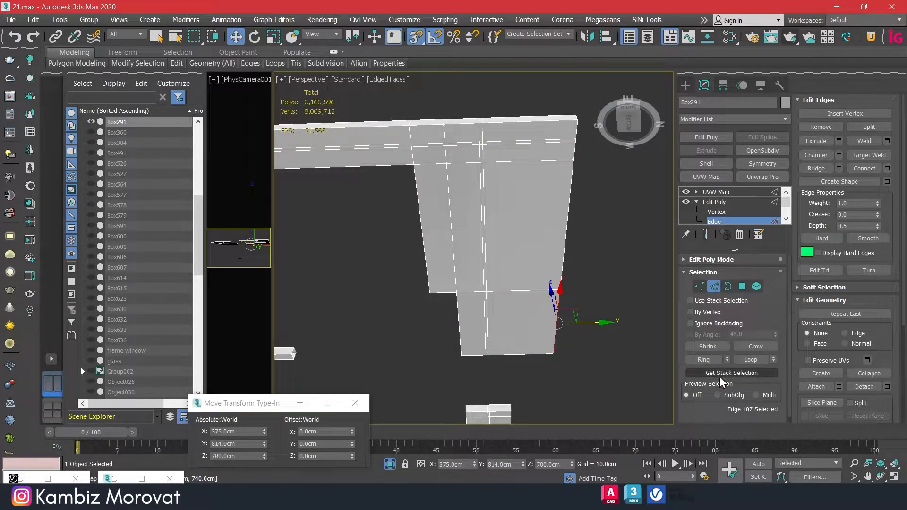
pyautogui.click(698, 362)
pyautogui.click(887, 169)
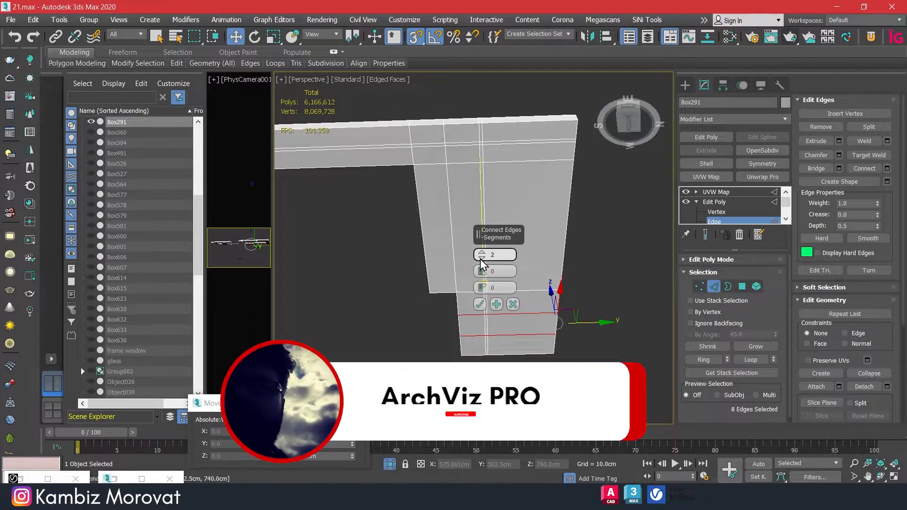
pyautogui.click(480, 305)
pyautogui.keyDown('alt'); pyautogui.moveTo(480, 305); pyautogui.dragTo(501, 269, button='middle'); pyautogui.keyUp('alt')
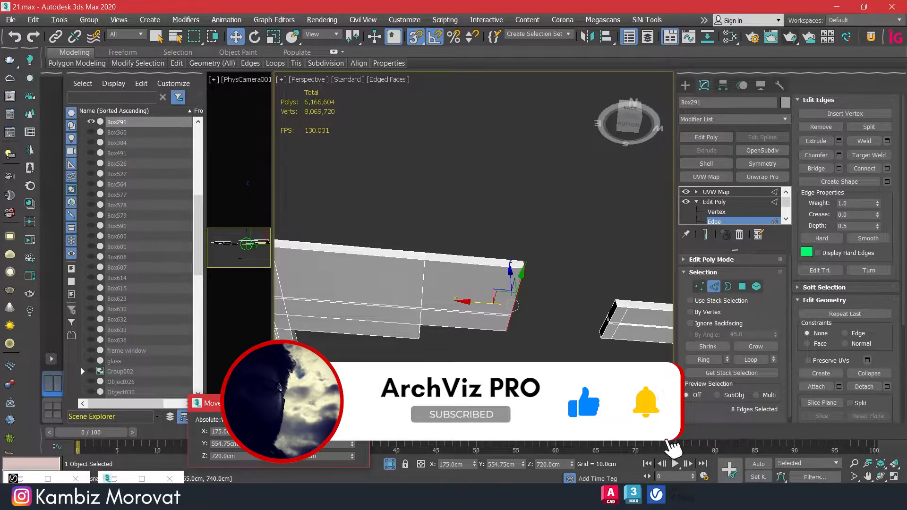
pyautogui.write('50')
pyautogui.press('Return')
# Select the groove strip polygons along the narrow arm's underside, from the short return to the opposite corner
pyautogui.moveTo(415, 288); pyautogui.dragTo(542, 262, button='middle')
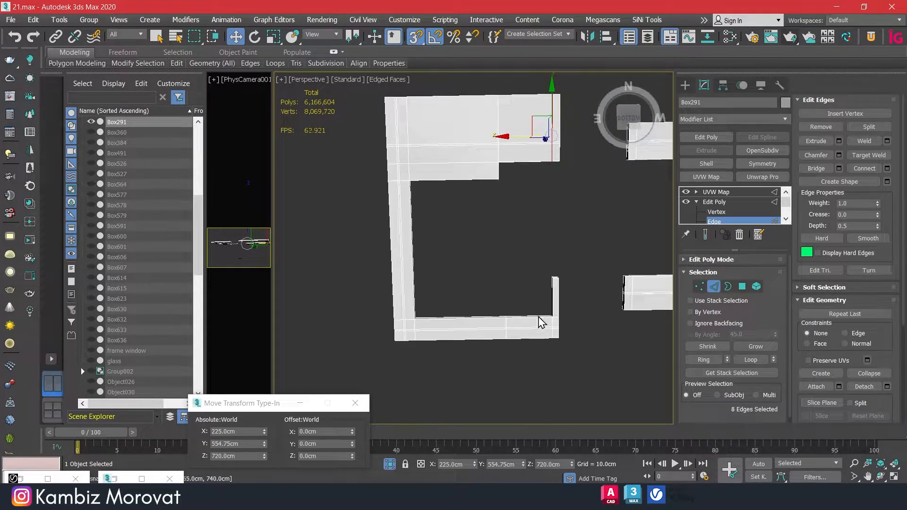
pyautogui.scroll(2, 548, 314)
pyautogui.moveTo(551, 229); pyautogui.dragTo(516, 226, button='middle')
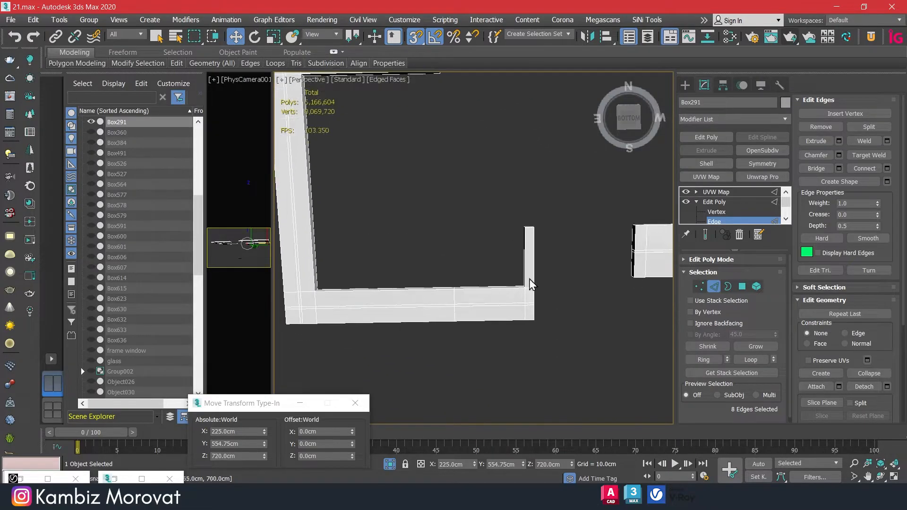
pyautogui.scroll(3, 518, 300)
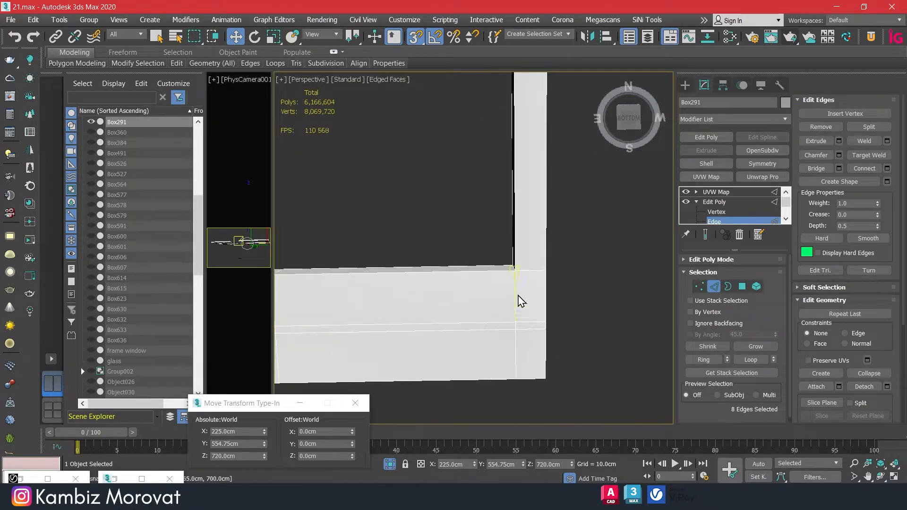
pyautogui.click(743, 287)
pyautogui.click(496, 317)
pyautogui.press('q')
pyautogui.moveTo(372, 324); pyautogui.dragTo(521, 304, button='middle')
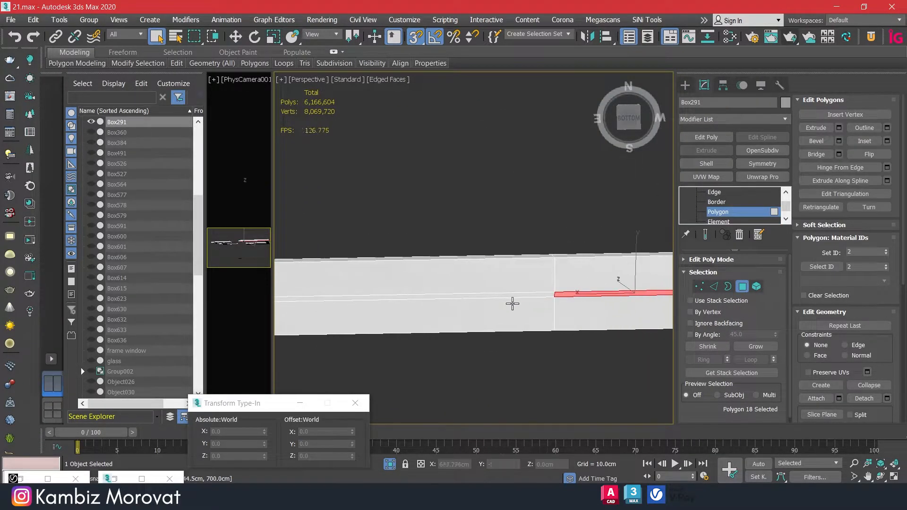
pyautogui.keyDown('ctrl'); pyautogui.click(493, 297); pyautogui.keyUp('ctrl')
pyautogui.moveTo(409, 310); pyautogui.dragTo(481, 300, button='middle')
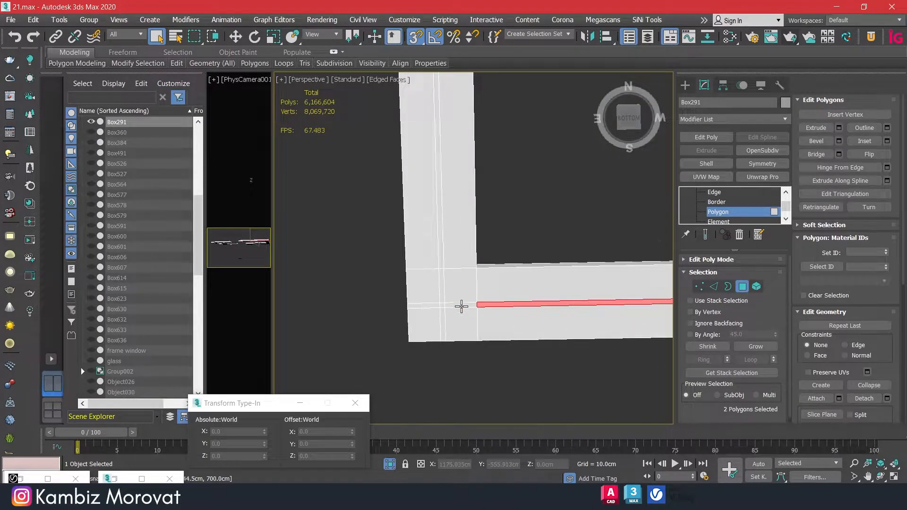
# Add the narrow groove polygons through the corner and at the start of the adjoining arm to the selection
pyautogui.keyDown('ctrl'); pyautogui.click(442, 306); pyautogui.keyUp('ctrl')
pyautogui.keyDown('ctrl'); pyautogui.click(460, 275); pyautogui.keyUp('ctrl')
pyautogui.hotkey('ctrl', 'z')
pyautogui.keyDown('ctrl'); pyautogui.click(442, 288); pyautogui.keyUp('ctrl')
pyautogui.moveTo(457, 226); pyautogui.dragTo(462, 263, button='middle')
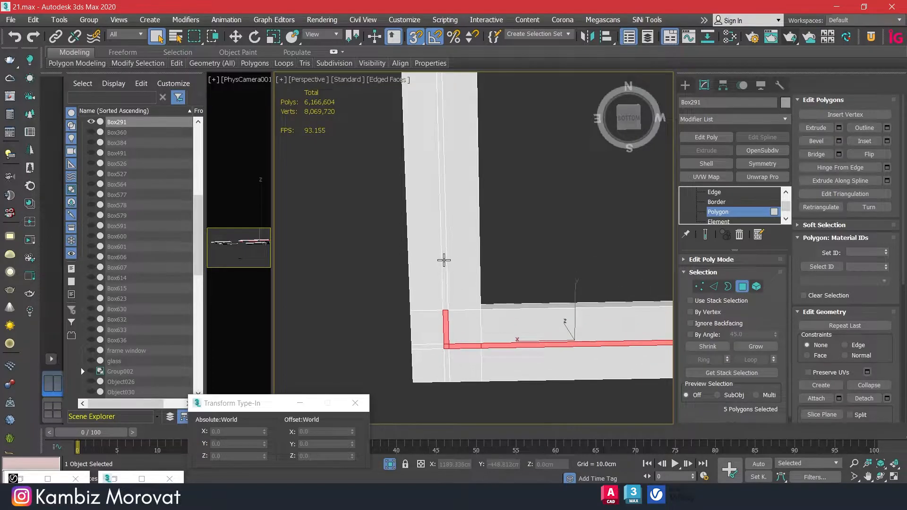
pyautogui.keyDown('ctrl'); pyautogui.click(444, 260); pyautogui.keyUp('ctrl')
# Extend the groove selection up the adjoining arm, around its corner and along the wide arm to the end cross loop
pyautogui.scroll(-4, 450, 264)
pyautogui.moveTo(459, 176); pyautogui.dragTo(465, 298, button='middle')
pyautogui.keyDown('ctrl'); pyautogui.click(451, 254); pyautogui.keyUp('ctrl')
pyautogui.scroll(3, 453, 214)
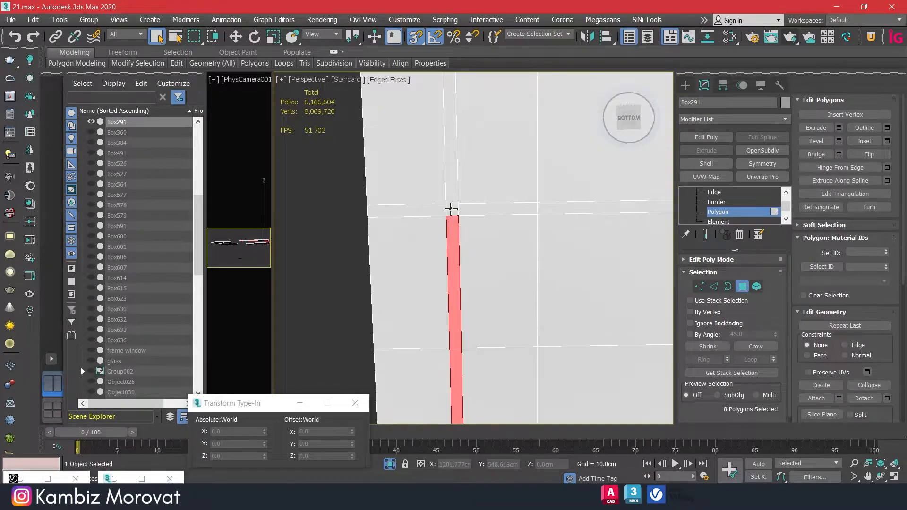
pyautogui.scroll(-5, 468, 209)
pyautogui.scroll(4, 478, 225)
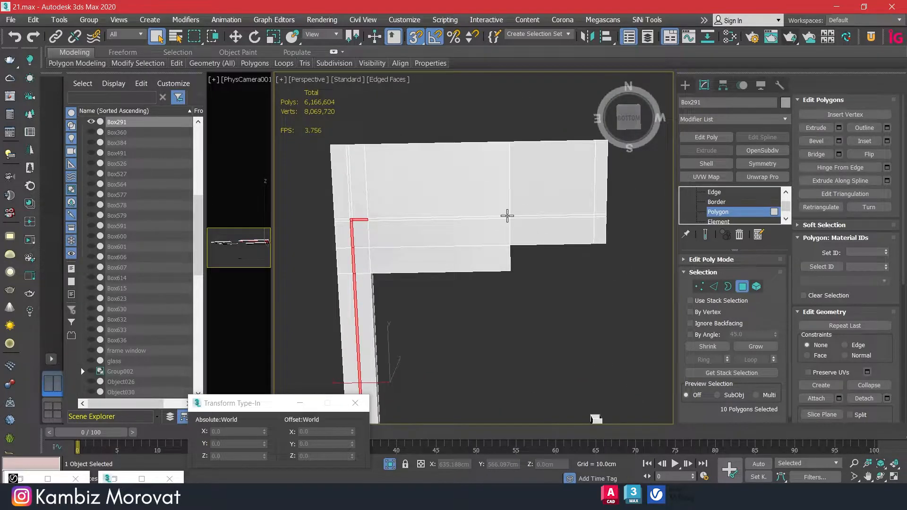
pyautogui.keyDown('ctrl'); pyautogui.click(512, 219); pyautogui.keyUp('ctrl')
pyautogui.keyDown('ctrl'); pyautogui.click(518, 217); pyautogui.keyUp('ctrl')
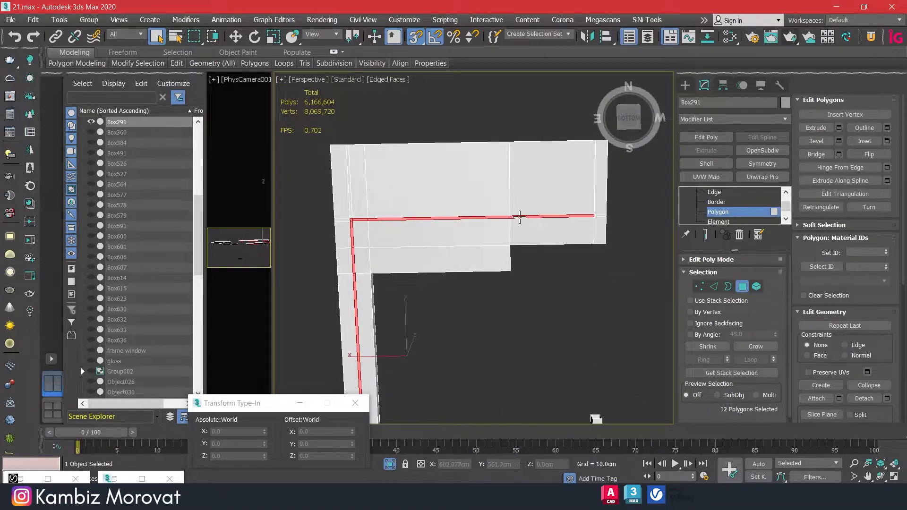
# Examine the selected groove path from below and in the wireframe top view, checking its distance from the wide arm's outer edges
pyautogui.keyDown('alt'); pyautogui.moveTo(531, 321); pyautogui.dragTo(561, 229, button='middle'); pyautogui.keyUp('alt')
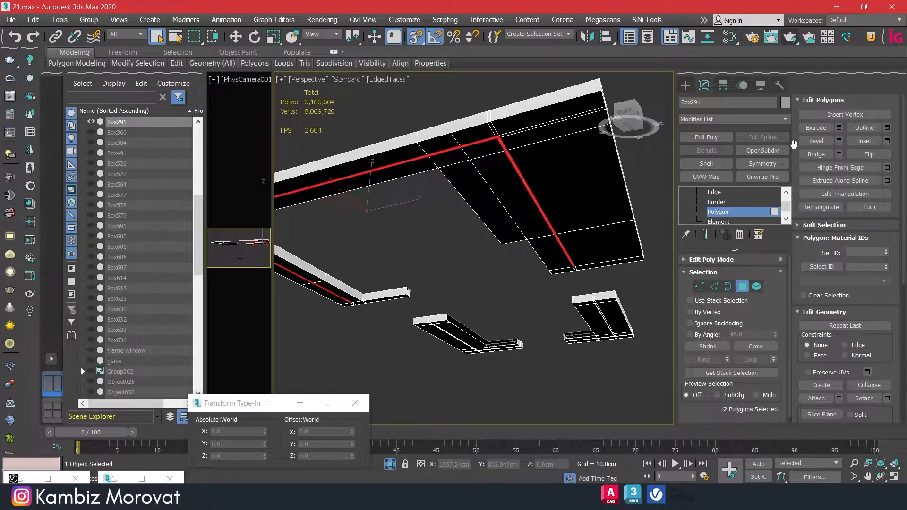
pyautogui.moveTo(604, 202); pyautogui.dragTo(544, 213, button='middle')
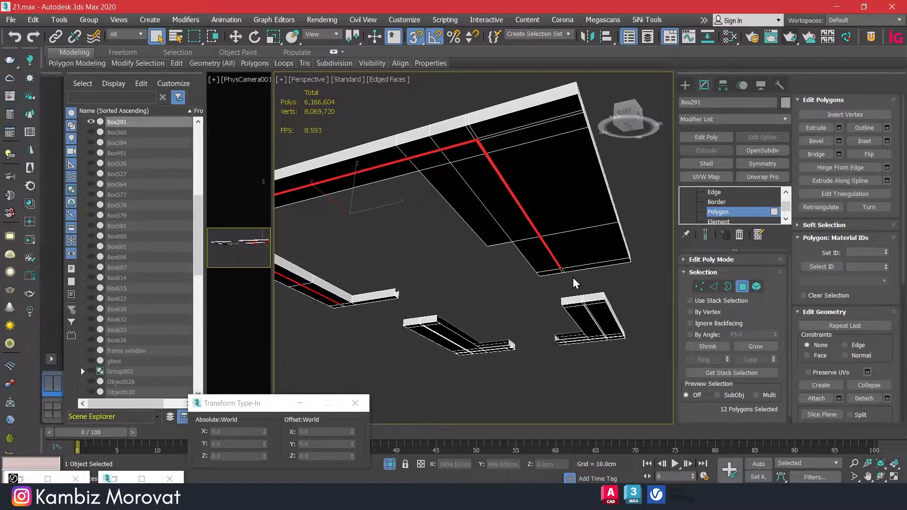
pyautogui.press('r')
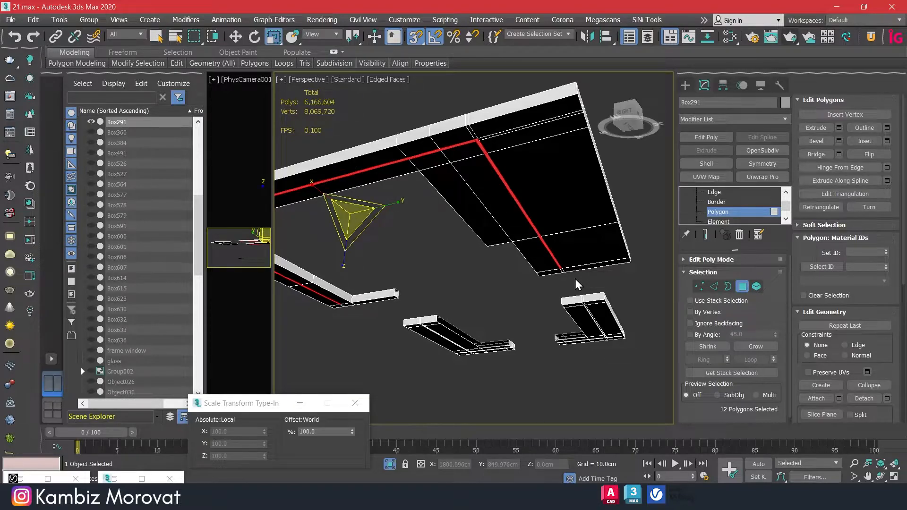
pyautogui.press('w')
pyautogui.press('t')
pyautogui.press('z')
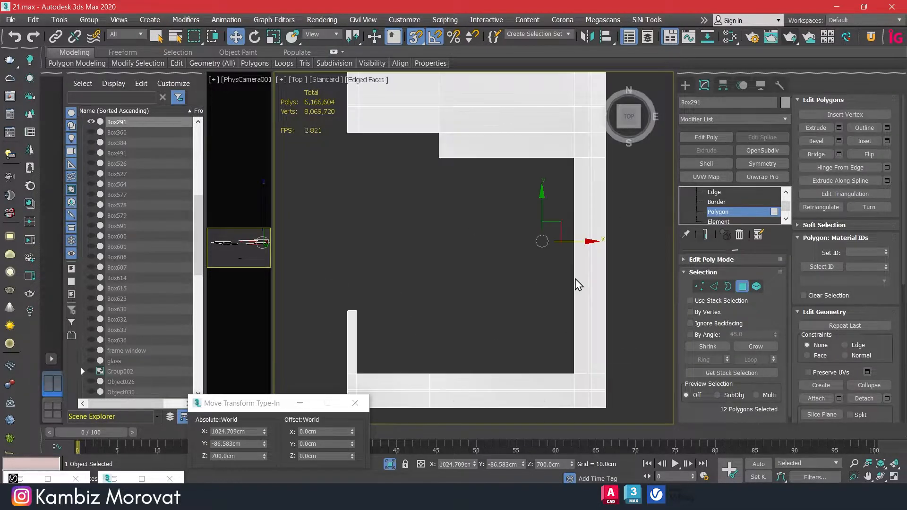
pyautogui.press('F3')
pyautogui.moveTo(509, 272); pyautogui.dragTo(487, 365, button='middle')
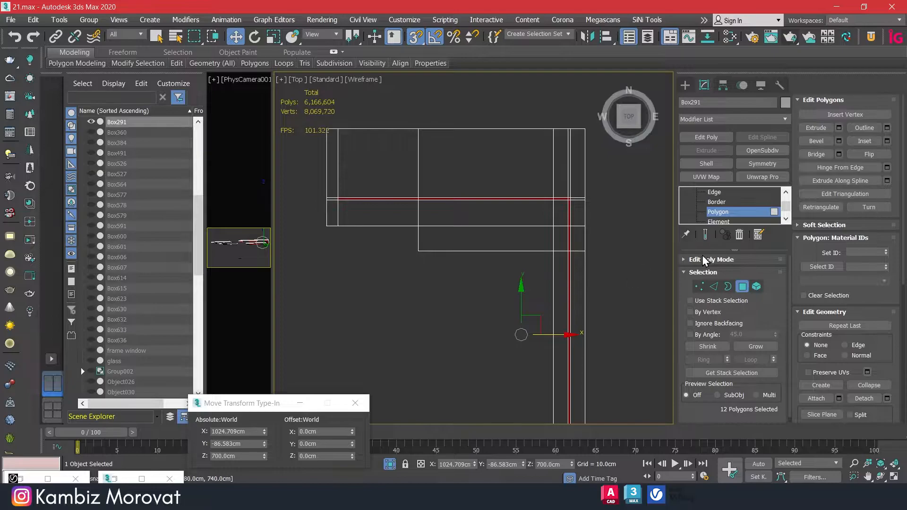
pyautogui.moveTo(547, 233); pyautogui.dragTo(524, 162, button='middle')
pyautogui.moveTo(502, 232); pyautogui.dragTo(495, 296, button='middle')
pyautogui.click(746, 289)
# Measure the margin between the adjoining arm's groove and the slab's outer side with a temporary snapped box, and delete the box
pyautogui.click(685, 85)
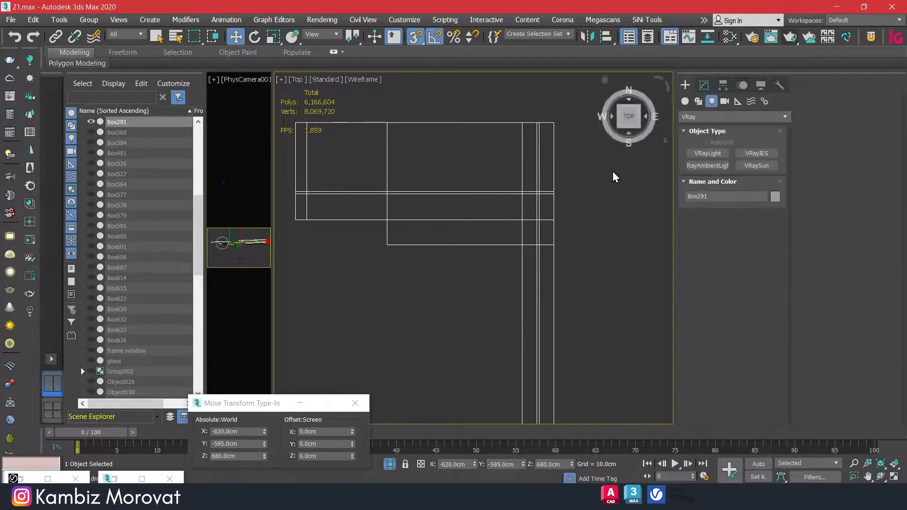
pyautogui.scroll(2, 554, 194)
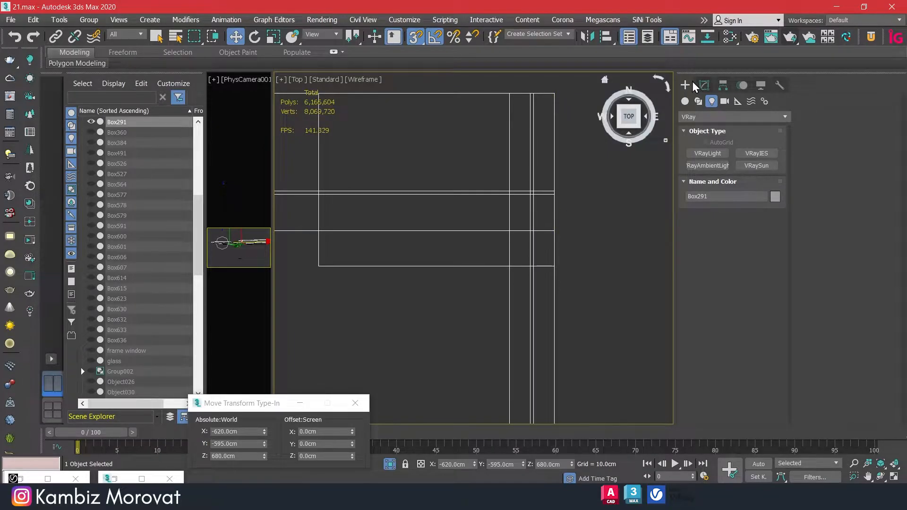
pyautogui.click(685, 101)
pyautogui.click(707, 153)
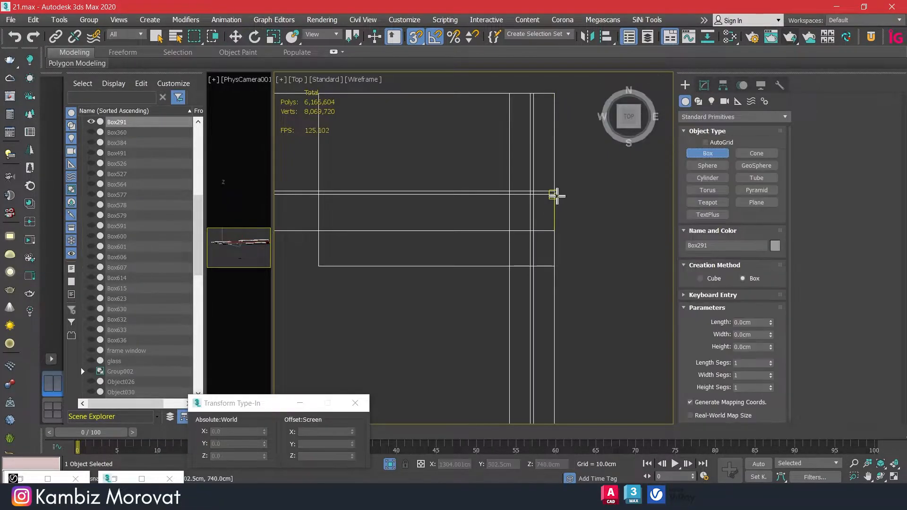
pyautogui.moveTo(554, 195); pyautogui.dragTo(534, 231)
pyautogui.click(543, 166)
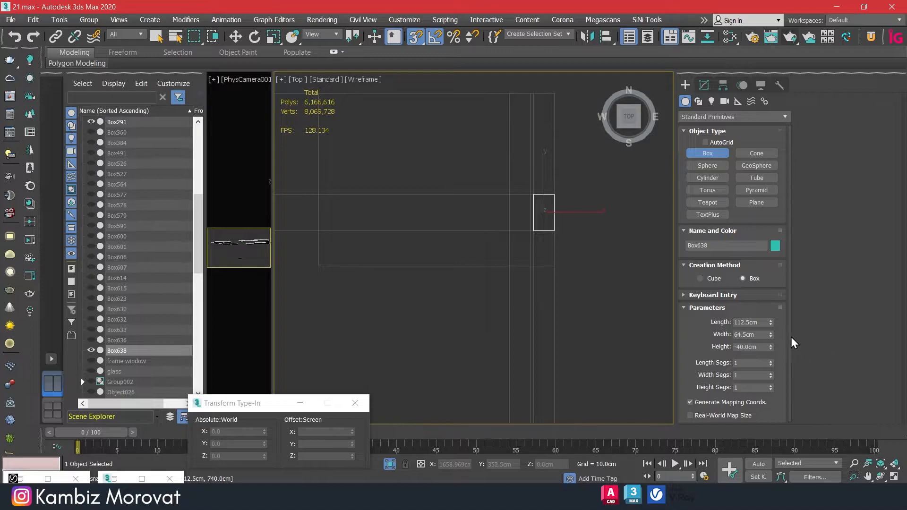
pyautogui.moveTo(771, 337); pyautogui.dragTo(623, 272)
pyautogui.press('w')
pyautogui.press('Delete')
pyautogui.moveTo(452, 216); pyautogui.dragTo(466, 217, button='middle')
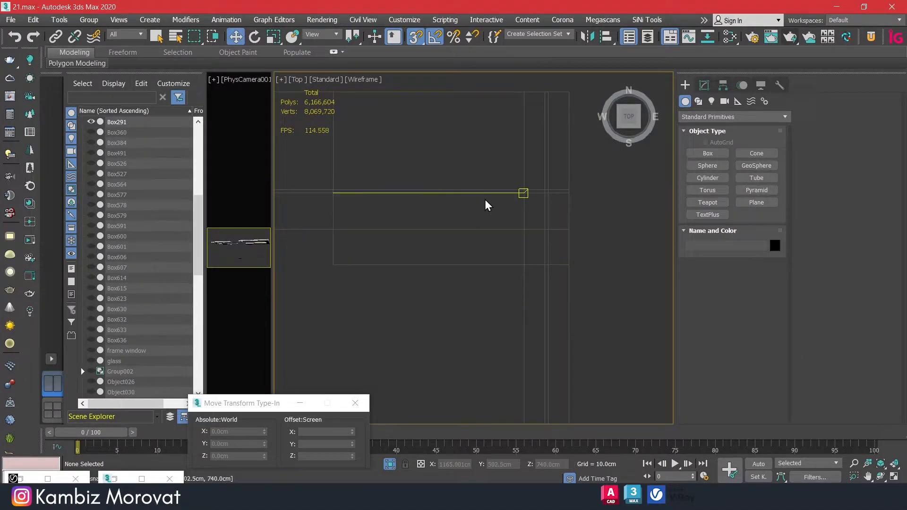
# Select all vertices of the wide arm's paired groove loops on Box291 and snap them in Y to the arm's outer edge
pyautogui.click(704, 85)
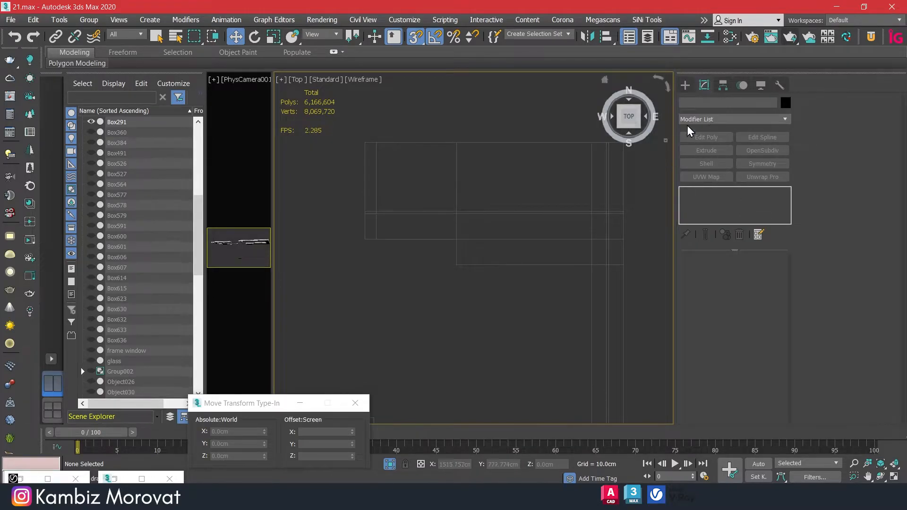
pyautogui.click(616, 197)
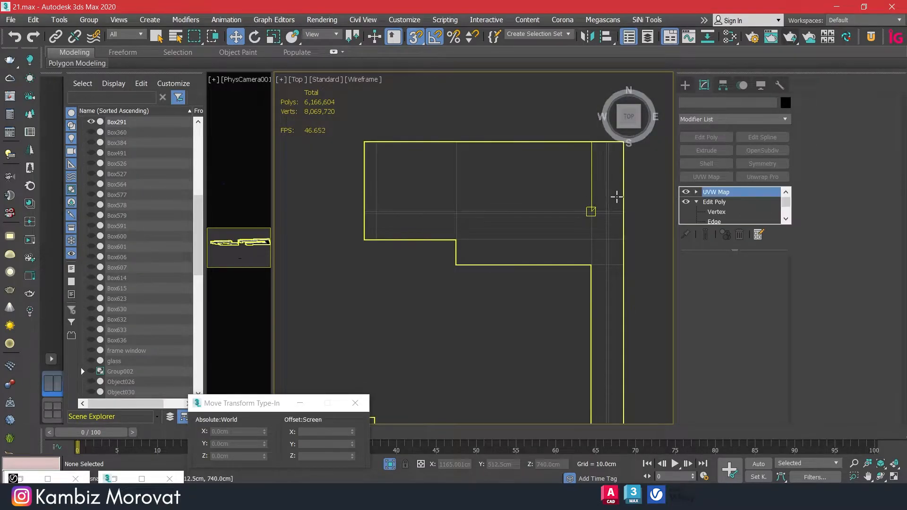
pyautogui.click(712, 212)
pyautogui.moveTo(497, 198); pyautogui.dragTo(490, 196, button='middle')
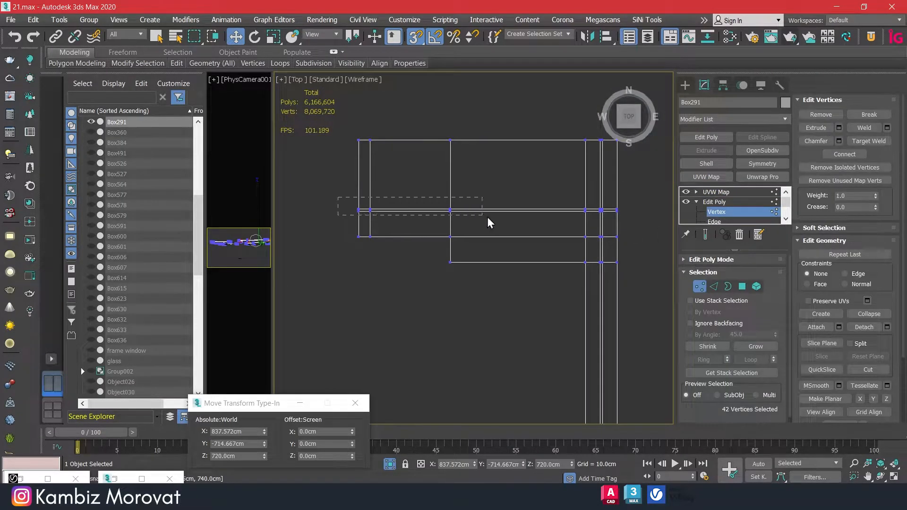
pyautogui.moveTo(648, 226); pyautogui.dragTo(647, 224)
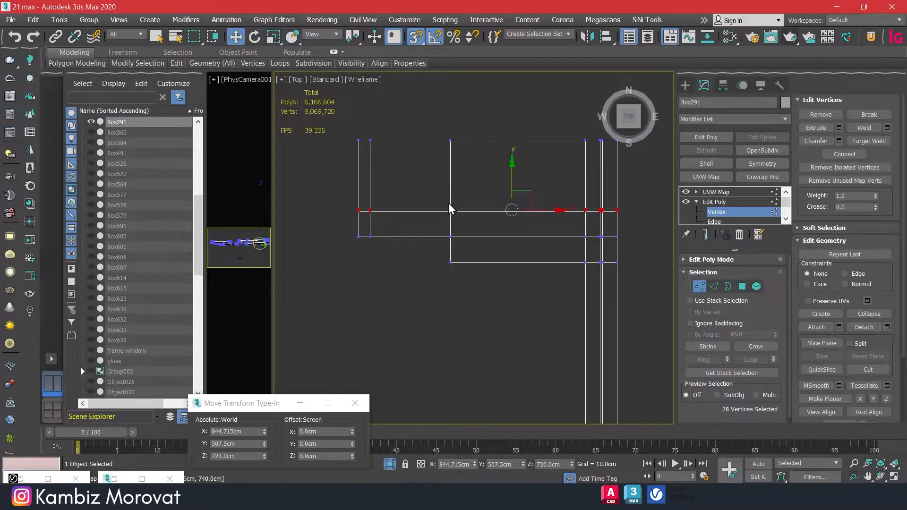
pyautogui.scroll(4, 455, 223)
pyautogui.moveTo(453, 219); pyautogui.dragTo(455, 107)
# Try to offset the wide arm's groove vertices by -6.5 cm in Y and undo the move
pyautogui.scroll(-4, 452, 184)
pyautogui.moveTo(548, 162); pyautogui.dragTo(541, 204, button='middle')
pyautogui.click(317, 447)
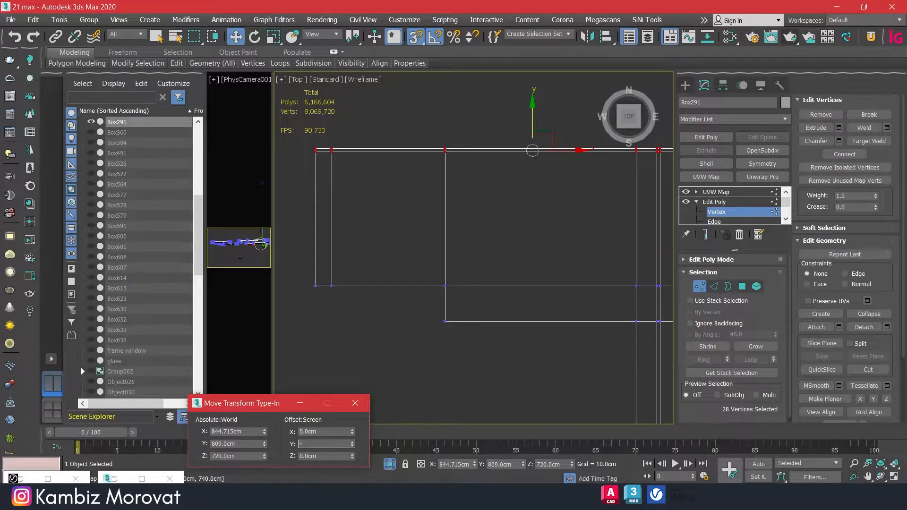
pyautogui.write('-6.5')
pyautogui.press('Return')
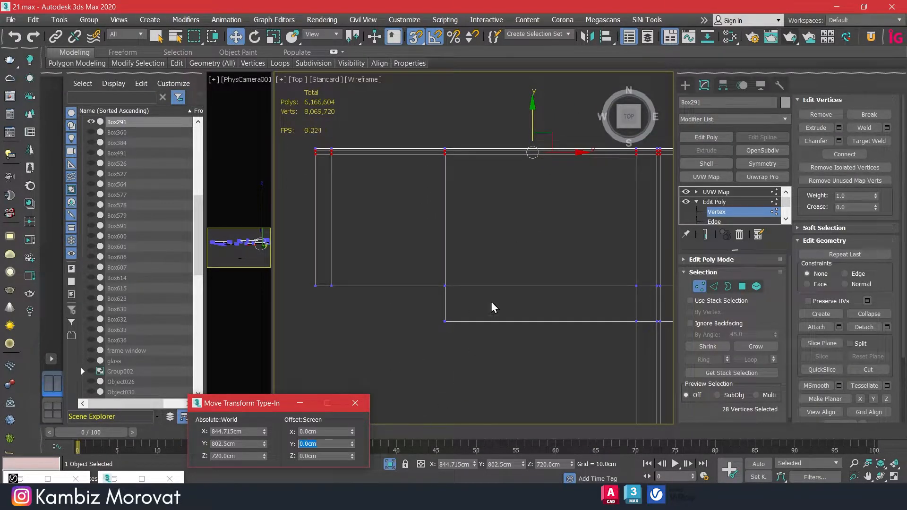
pyautogui.middleClick(552, 231)
pyautogui.hotkey('ctrl', 'z')
# Retry the -6.5 cm Y offset on the wide arm's selected groove vertices and undo it again
pyautogui.click(342, 445)
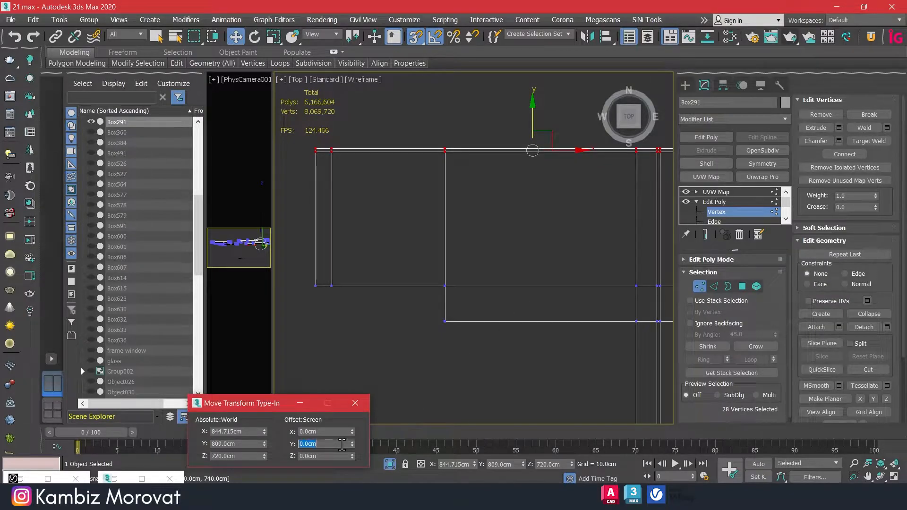
pyautogui.write('-6.5')
pyautogui.press('Return')
pyautogui.moveTo(501, 223); pyautogui.dragTo(492, 224, button='middle')
pyautogui.hotkey('ctrl', 'z')
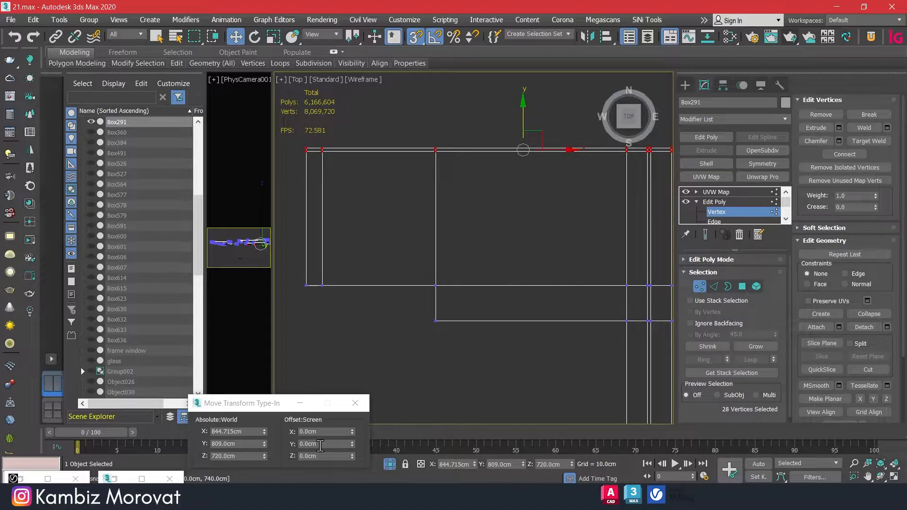
# Offset the wide arm's selected groove vertices by -64.5 cm in Y so the groove sits inside the arm
pyautogui.click(320, 444)
pyautogui.write('-65')
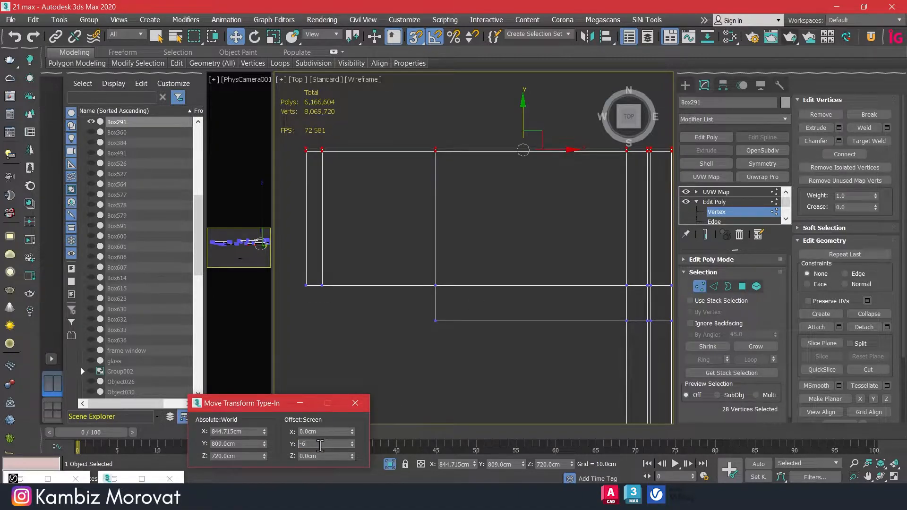
pyautogui.press('Return')
pyautogui.scroll(-2, 513, 178)
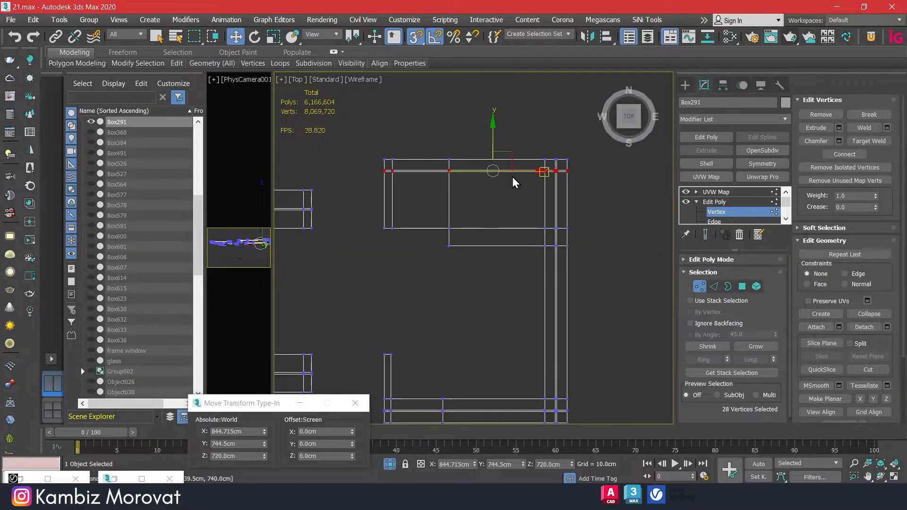
pyautogui.scroll(1, 551, 179)
pyautogui.scroll(-2, 550, 180)
pyautogui.moveTo(468, 239); pyautogui.dragTo(483, 267, button='middle')
pyautogui.scroll(1, 470, 182)
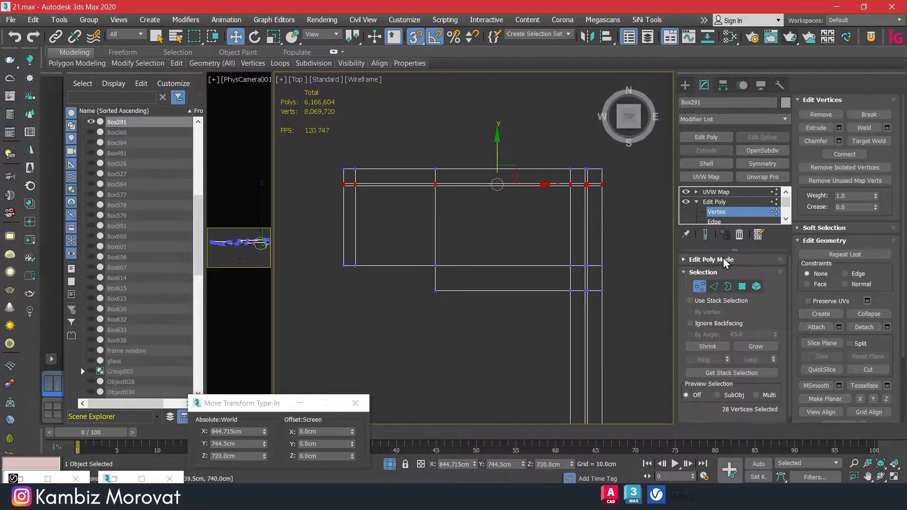
# Extrude the selected groove polygons 5 cm up into Box291's underside and show the slabs with edged faces
pyautogui.click(742, 287)
pyautogui.scroll(1, 505, 196)
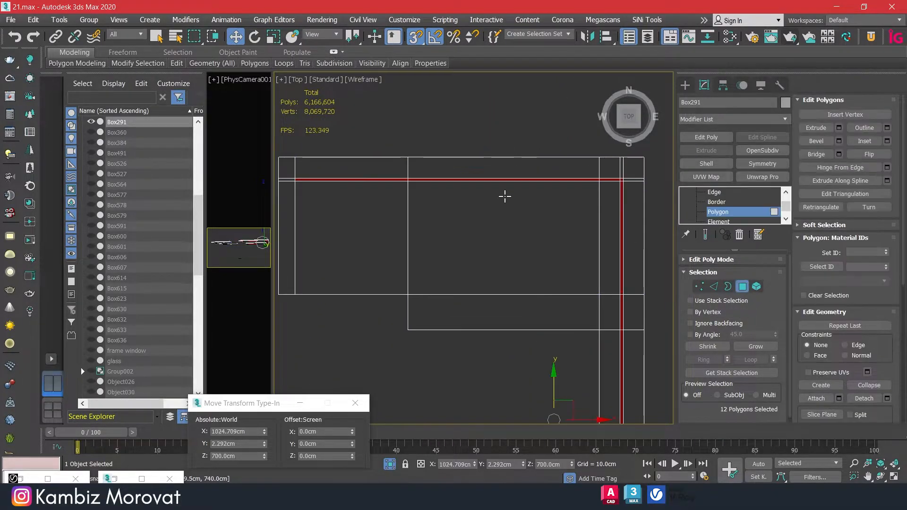
pyautogui.press('z')
pyautogui.press('p')
pyautogui.moveTo(488, 209)
pyautogui.keyDown('alt'); pyautogui.mouseDown(button='middle')
pyautogui.moveTo(428, 297)
pyautogui.moveTo(420, 134)
pyautogui.moveTo(500, 208)
pyautogui.mouseUp(button='middle'); pyautogui.keyUp('alt')
pyautogui.scroll(3, 398, 239)
pyautogui.moveTo(414, 239); pyautogui.dragTo(367, 237, button='middle')
pyautogui.keyDown('alt'); pyautogui.moveTo(445, 260); pyautogui.dragTo(473, 269, button='middle'); pyautogui.keyUp('alt')
pyautogui.click(840, 128)
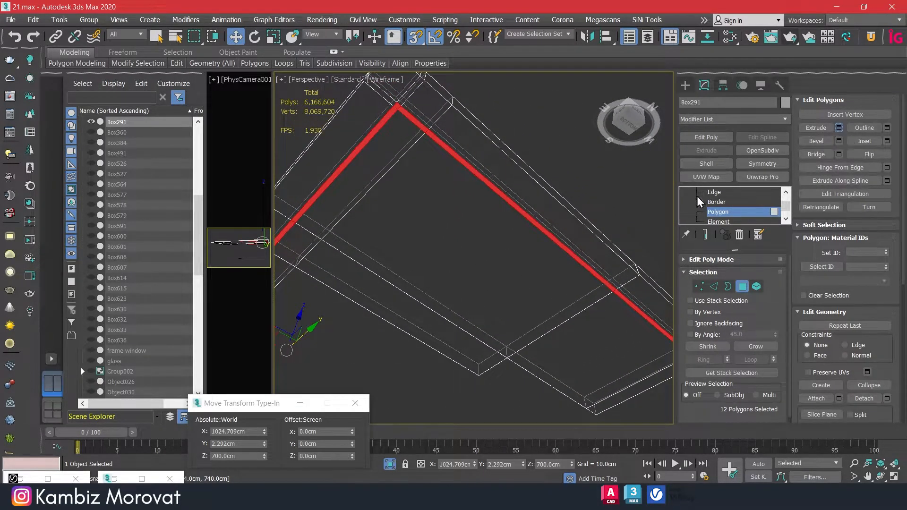
pyautogui.click(480, 289)
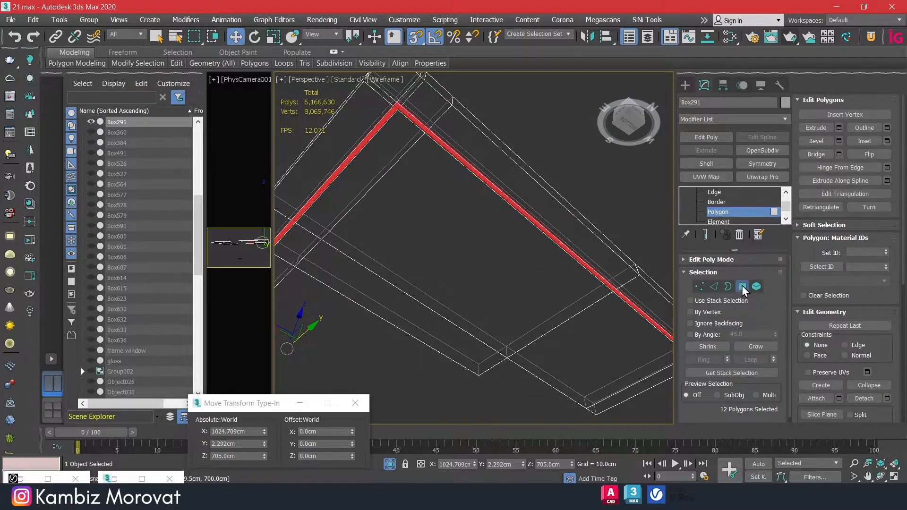
pyautogui.click(742, 286)
pyautogui.scroll(-4, 464, 208)
pyautogui.keyDown('alt'); pyautogui.moveTo(462, 208); pyautogui.dragTo(477, 265, button='middle'); pyautogui.keyUp('alt')
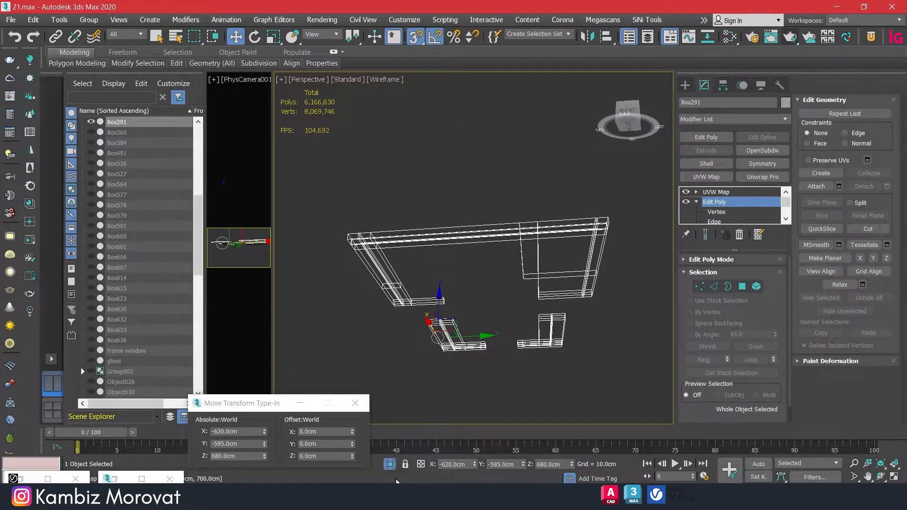
pyautogui.press('F4')
pyautogui.scroll(4, 352, 253)
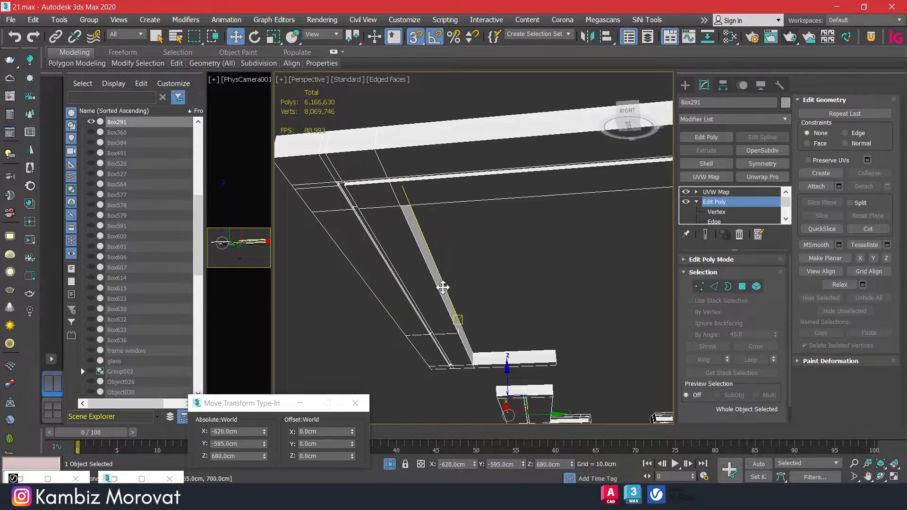
pyautogui.scroll(-2, 500, 274)
pyautogui.keyDown('alt'); pyautogui.moveTo(483, 236); pyautogui.dragTo(514, 218, button='middle'); pyautogui.keyUp('alt')
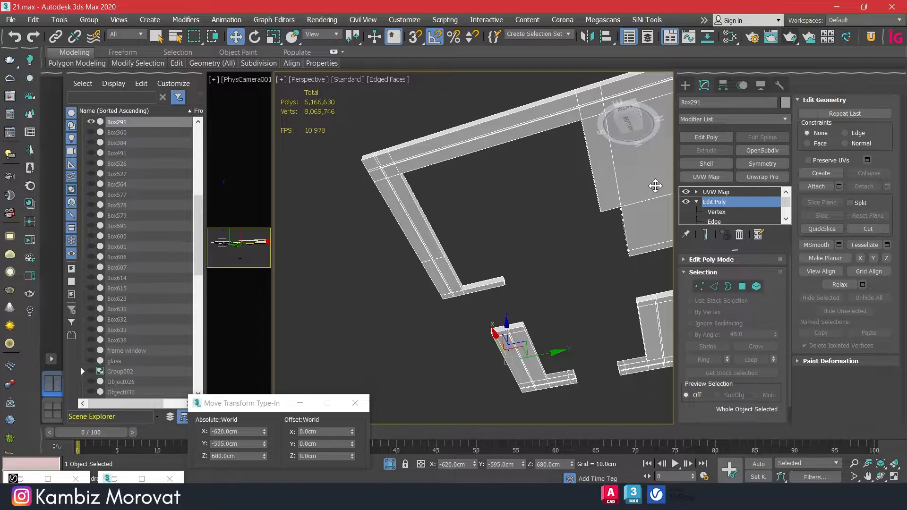
# Draw a snapped plane, 10 cm long and 737.5 cm wide, over the long-arm groove of the small L-shaped slab's underside
pyautogui.click(686, 86)
pyautogui.click(756, 203)
pyautogui.moveTo(581, 289); pyautogui.dragTo(534, 164, button='middle')
pyautogui.scroll(8, 489, 272)
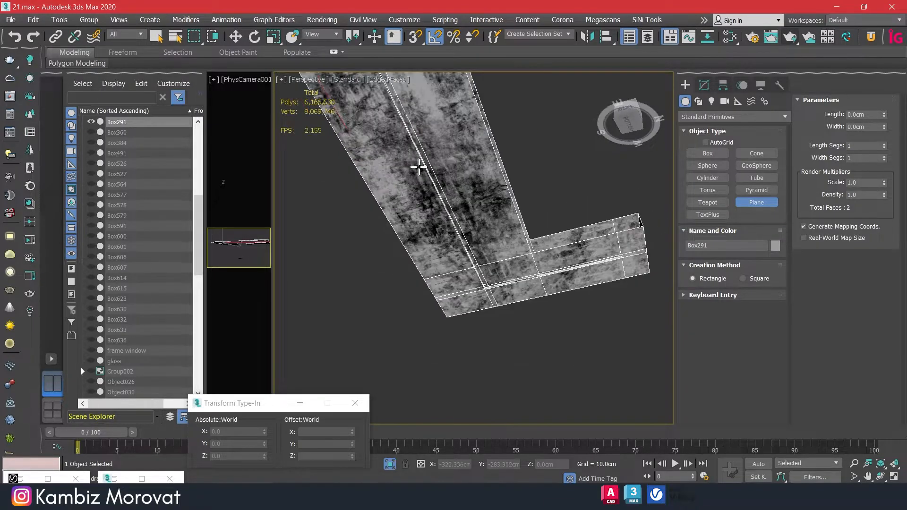
pyautogui.moveTo(397, 113); pyautogui.dragTo(422, 194, button='middle')
pyautogui.moveTo(368, 107); pyautogui.dragTo(402, 218, button='middle')
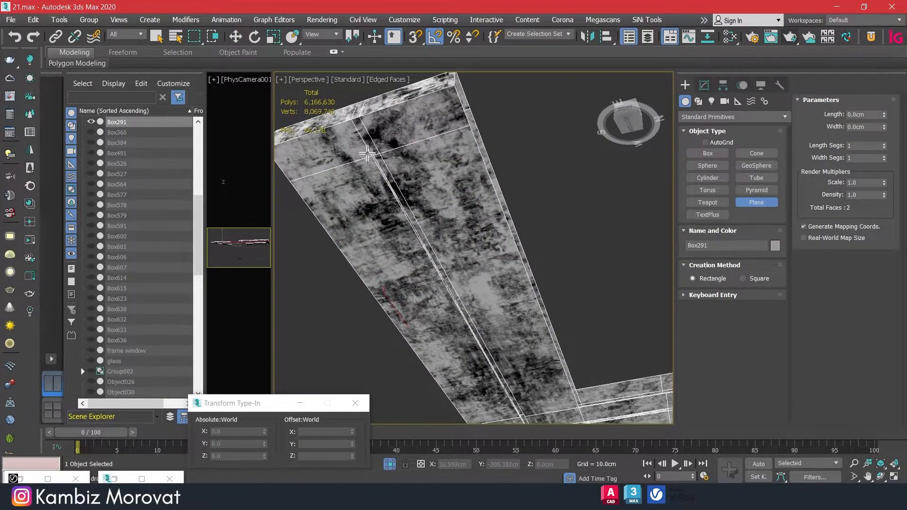
pyautogui.scroll(5, 366, 150)
pyautogui.press('s')
pyautogui.moveTo(371, 152); pyautogui.dragTo(413, 134)
pyautogui.scroll(-7, 416, 211)
pyautogui.moveTo(435, 257); pyautogui.dragTo(413, 133, button='middle')
pyautogui.moveTo(413, 134)
pyautogui.mouseDown()
pyautogui.moveTo(508, 351)
pyautogui.moveTo(544, 320)
pyautogui.mouseUp()
pyautogui.scroll(5, 494, 337)
pyautogui.scroll(2, 515, 340)
pyautogui.press('F3')
pyautogui.press('F3')
pyautogui.scroll(-2, 581, 302)
pyautogui.keyDown('alt'); pyautogui.moveTo(580, 290); pyautogui.dragTo(380, 320, button='middle'); pyautogui.keyUp('alt')
pyautogui.moveTo(589, 264); pyautogui.dragTo(540, 272, button='middle')
pyautogui.scroll(5, 577, 256)
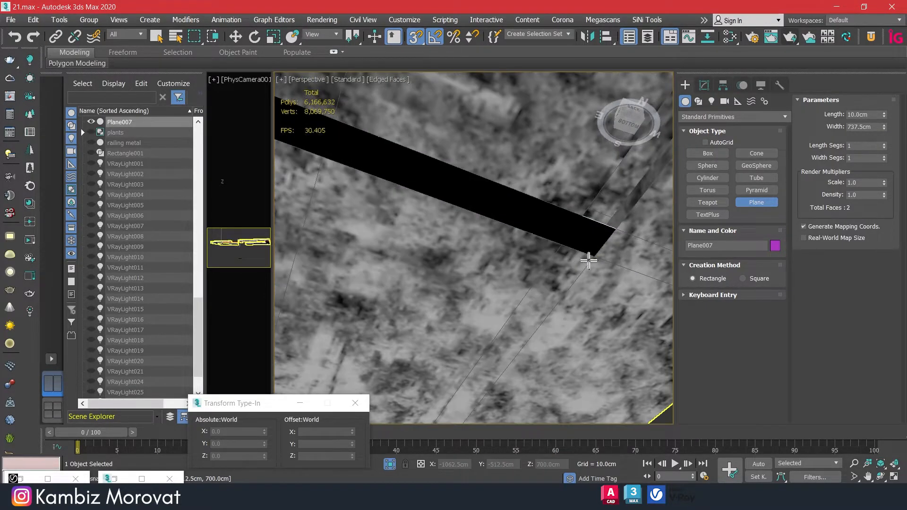
pyautogui.moveTo(591, 257); pyautogui.dragTo(575, 257, button='middle')
# Add an Edit Poly modifier to the new plane and flip its polygon
pyautogui.press('w')
pyautogui.click(704, 85)
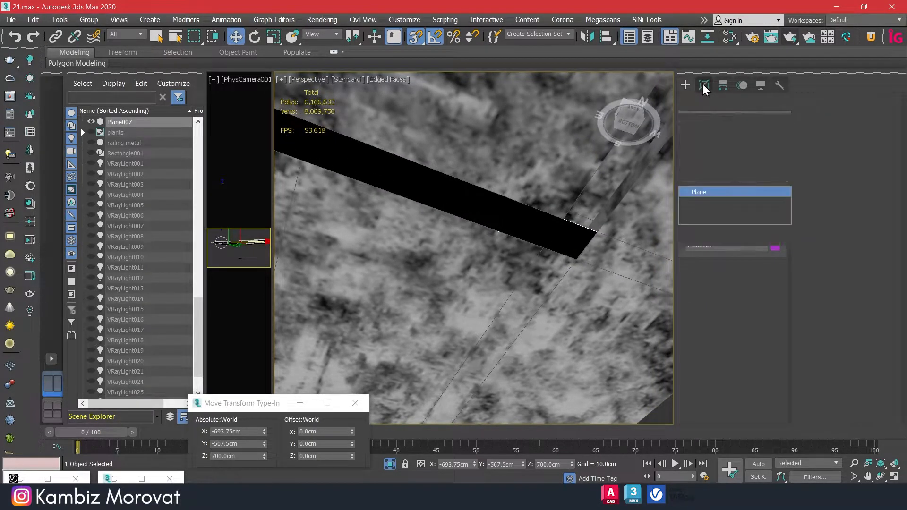
pyautogui.click(706, 137)
pyautogui.click(743, 288)
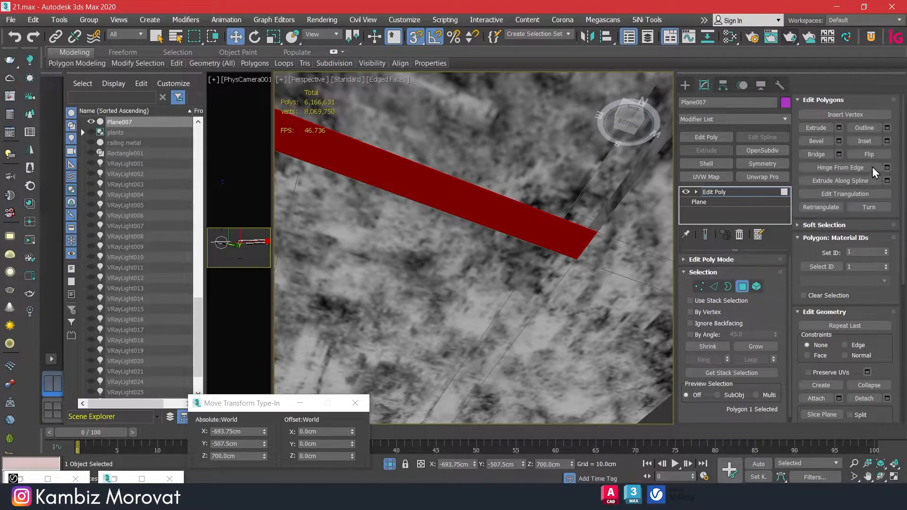
pyautogui.click(743, 287)
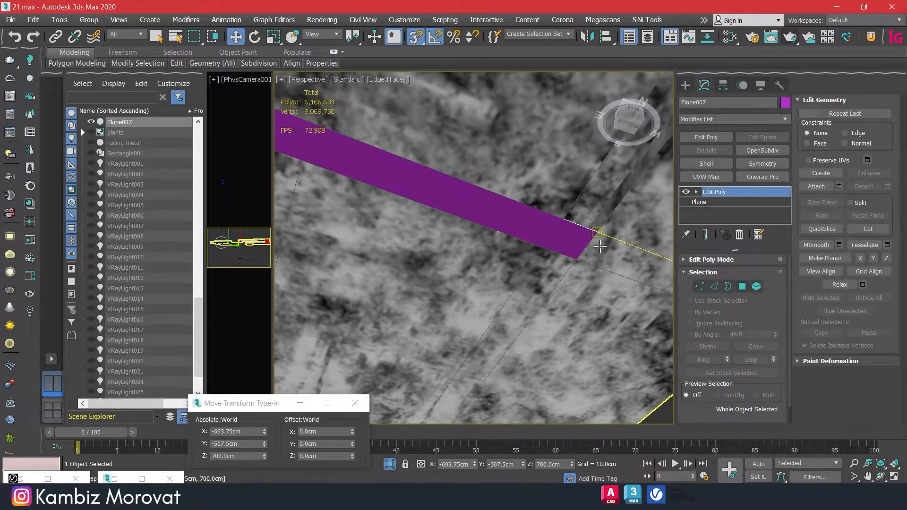
# Pull the plane's two end vertices at the groove corner back 10 cm along X to the crossing groove's edge
pyautogui.scroll(1, 600, 246)
pyautogui.click(700, 286)
pyautogui.moveTo(511, 300); pyautogui.dragTo(614, 228)
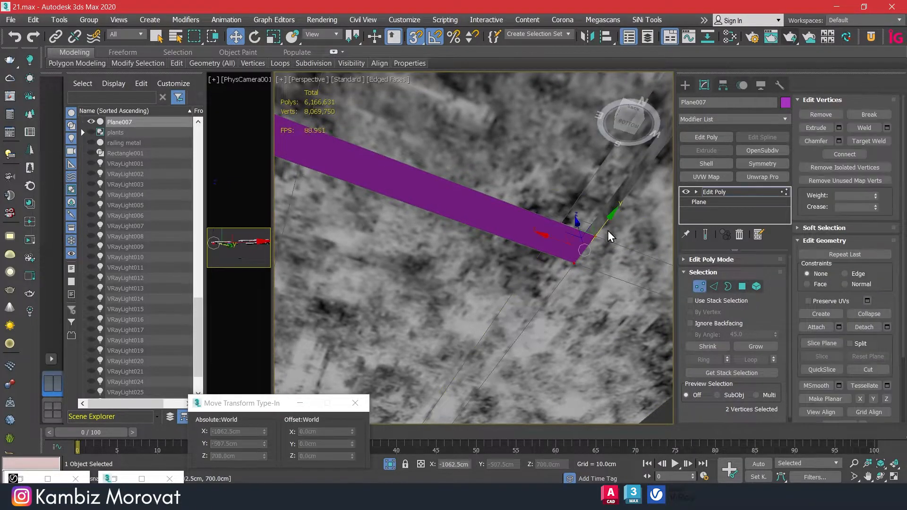
pyautogui.moveTo(551, 235)
pyautogui.mouseDown()
pyautogui.moveTo(563, 225)
pyautogui.moveTo(558, 238)
pyautogui.mouseUp()
pyautogui.scroll(-2, 555, 238)
pyautogui.click(699, 287)
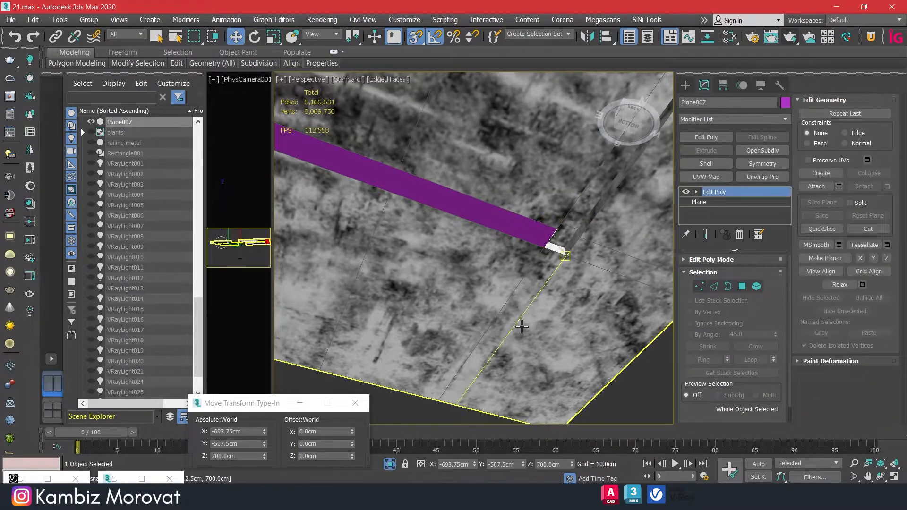
# Try raising the plane by 2 cm and two further 1 cm offsets in Z, and return it to Z 700 cm
pyautogui.click(319, 456)
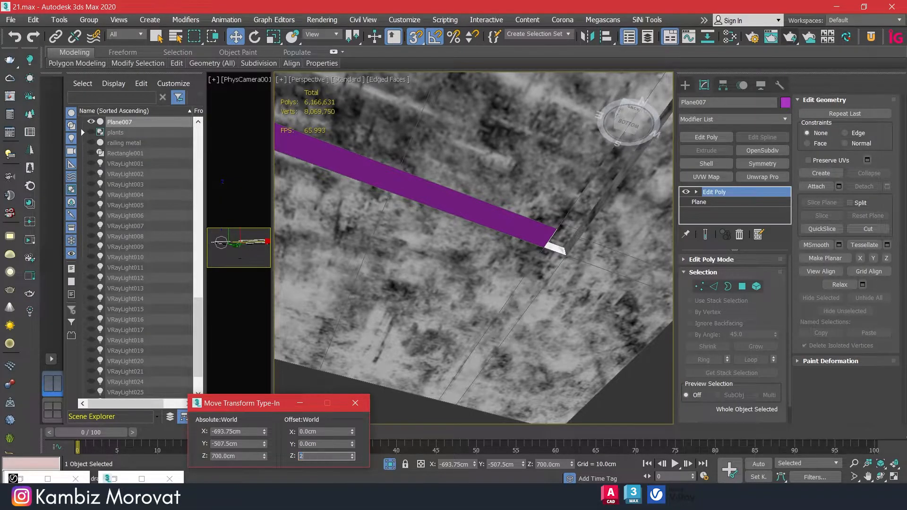
pyautogui.press('Return')
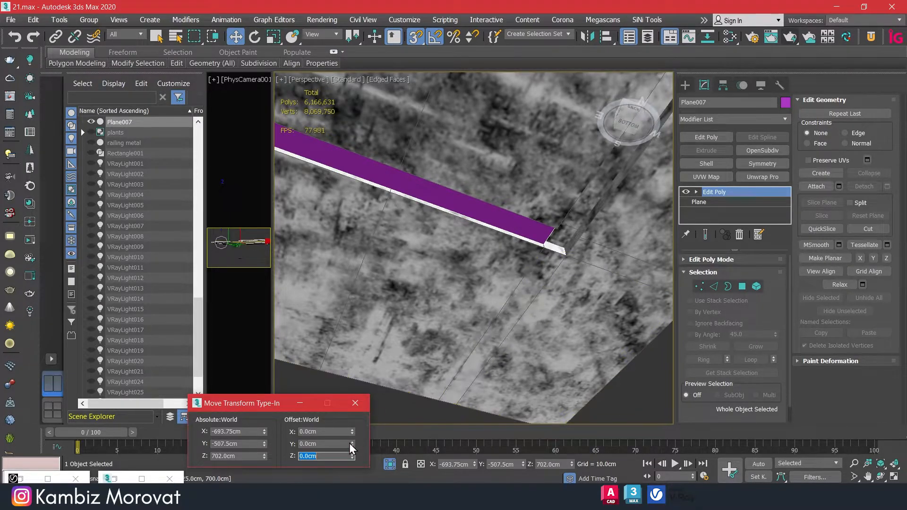
pyautogui.press('Return')
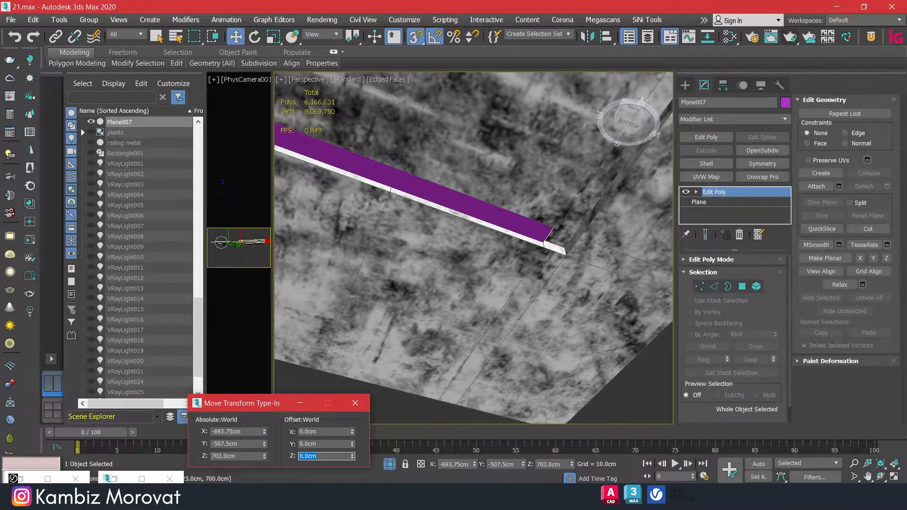
pyautogui.write('1')
pyautogui.press('Return')
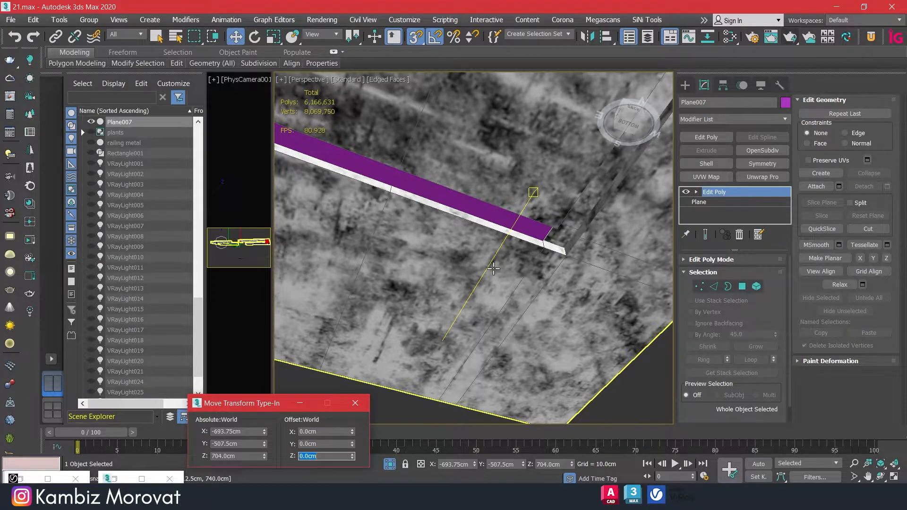
pyautogui.moveTo(412, 247); pyautogui.dragTo(549, 292, button='middle')
pyautogui.scroll(-2, 516, 280)
pyautogui.keyDown('alt'); pyautogui.moveTo(421, 208); pyautogui.dragTo(359, 203, button='middle'); pyautogui.keyUp('alt')
pyautogui.moveTo(372, 183); pyautogui.dragTo(519, 246)
pyautogui.moveTo(604, 216); pyautogui.dragTo(519, 246, button='middle')
pyautogui.moveTo(518, 246); pyautogui.dragTo(563, 236)
pyautogui.scroll(3, 602, 173)
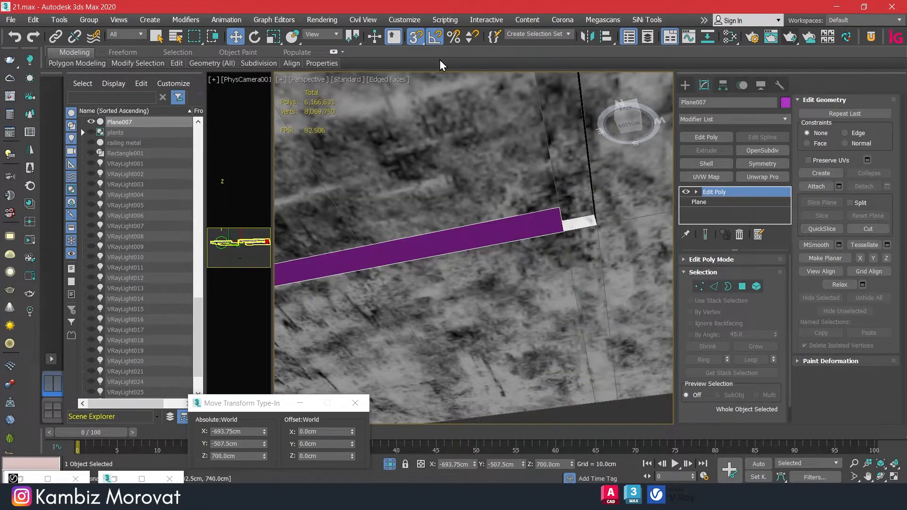
# Switch the perspective view to Clay shading and offset the plane by 1 cm in Z into the groove
pyautogui.click(373, 83)
pyautogui.click(405, 149)
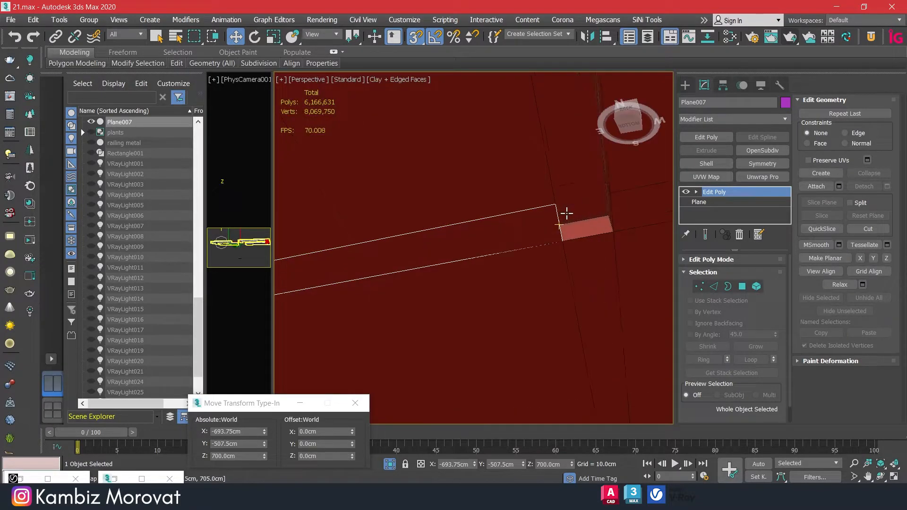
pyautogui.keyDown('alt'); pyautogui.moveTo(566, 225); pyautogui.dragTo(518, 209, button='middle'); pyautogui.keyUp('alt')
pyautogui.scroll(-1, 541, 219)
pyautogui.scroll(1, 475, 208)
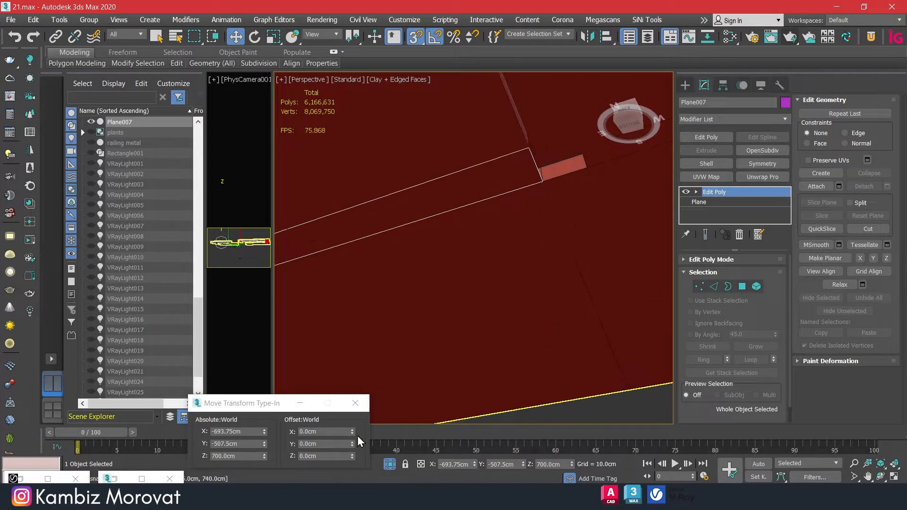
pyautogui.click(337, 455)
pyautogui.press('Return')
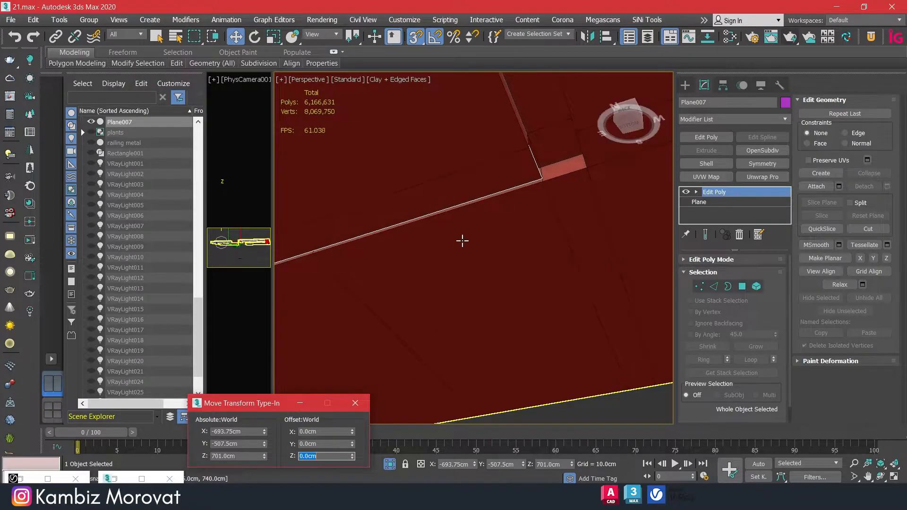
pyautogui.moveTo(511, 242); pyautogui.dragTo(546, 249, button='middle')
pyautogui.scroll(-2, 527, 251)
# Extend the plane's short end edge as a new polygon across the groove corner
pyautogui.click(702, 290)
pyautogui.click(714, 286)
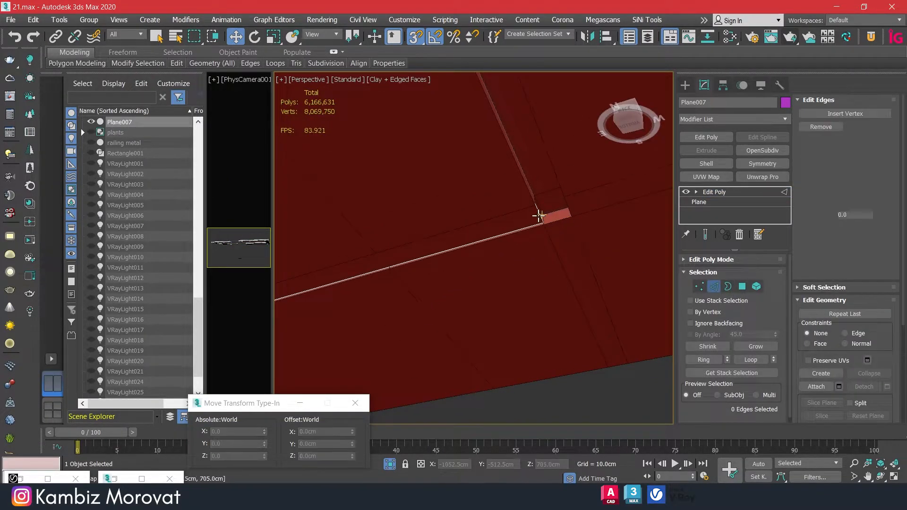
pyautogui.scroll(1, 541, 219)
pyautogui.click(541, 219)
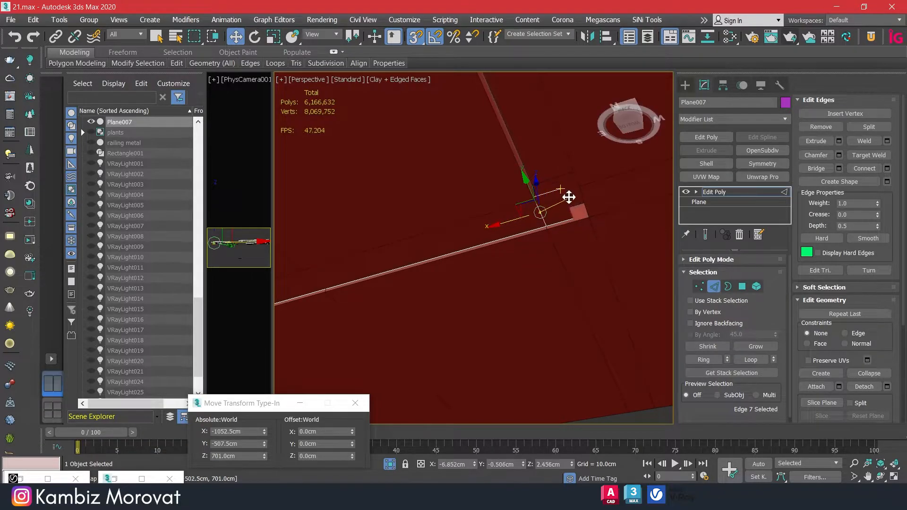
pyautogui.moveTo(567, 192); pyautogui.dragTo(562, 260, button='middle')
# Extend the corner polygon's side edge along the short arm's groove to Y -220 cm at the slab's end
pyautogui.click(553, 208)
pyautogui.scroll(-3, 553, 211)
pyautogui.keyDown('shift'); pyautogui.moveTo(546, 244); pyautogui.dragTo(475, 105); pyautogui.keyUp('shift')
pyautogui.scroll(-3, 475, 102)
pyautogui.moveTo(478, 109); pyautogui.dragTo(551, 322, button='middle')
pyautogui.keyDown('shift'); pyautogui.moveTo(551, 322); pyautogui.dragTo(515, 246); pyautogui.keyUp('shift')
pyautogui.scroll(3, 547, 292)
pyautogui.moveTo(530, 298); pyautogui.dragTo(596, 205, button='middle')
pyautogui.scroll(-3, 596, 206)
pyautogui.keyDown('alt'); pyautogui.moveTo(555, 288); pyautogui.dragTo(641, 190, button='middle'); pyautogui.keyUp('alt')
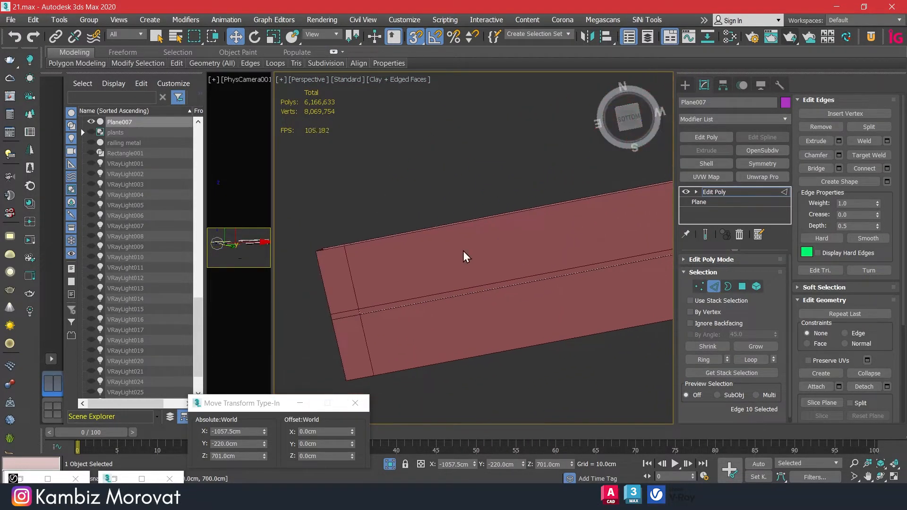
# Try to draw a second plane along the groove in the large frame slab's end arm, and delete it
pyautogui.scroll(-1, 397, 288)
pyautogui.scroll(-2, 397, 295)
pyautogui.keyDown('alt'); pyautogui.moveTo(396, 295); pyautogui.dragTo(436, 358, button='middle'); pyautogui.keyUp('alt')
pyautogui.moveTo(569, 229); pyautogui.dragTo(514, 250, button='middle')
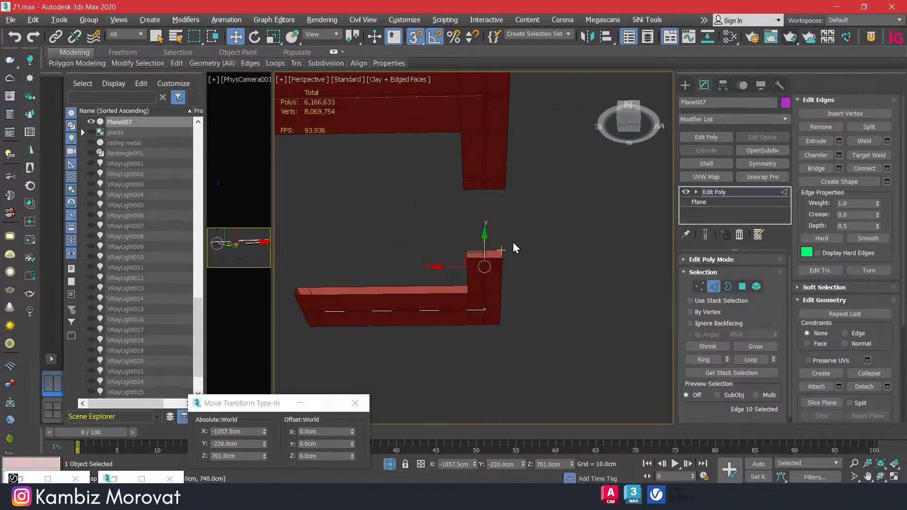
pyautogui.scroll(3, 491, 179)
pyautogui.moveTo(490, 178); pyautogui.dragTo(478, 266, button='middle')
pyautogui.click(685, 85)
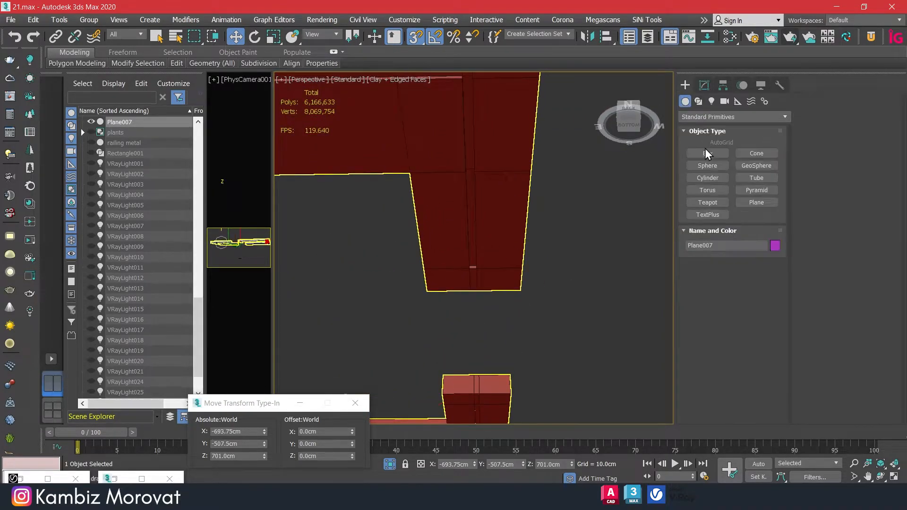
pyautogui.click(707, 154)
pyautogui.click(756, 203)
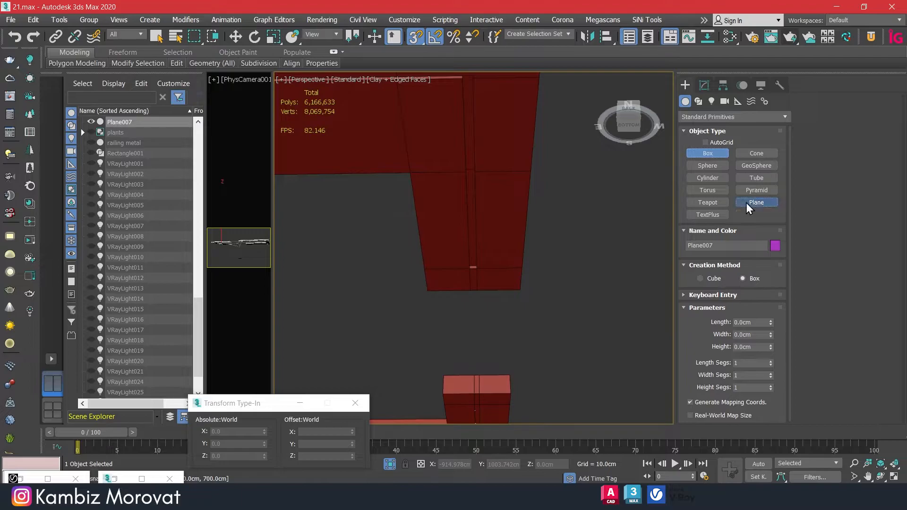
pyautogui.scroll(3, 474, 262)
pyautogui.scroll(-3, 463, 226)
pyautogui.moveTo(467, 259); pyautogui.dragTo(445, 335)
pyautogui.moveTo(459, 215); pyautogui.dragTo(445, 334, button='middle')
pyautogui.moveTo(446, 334); pyautogui.dragTo(609, 370)
pyautogui.press('Delete')
pyautogui.moveTo(524, 365); pyautogui.dragTo(559, 320, button='middle')
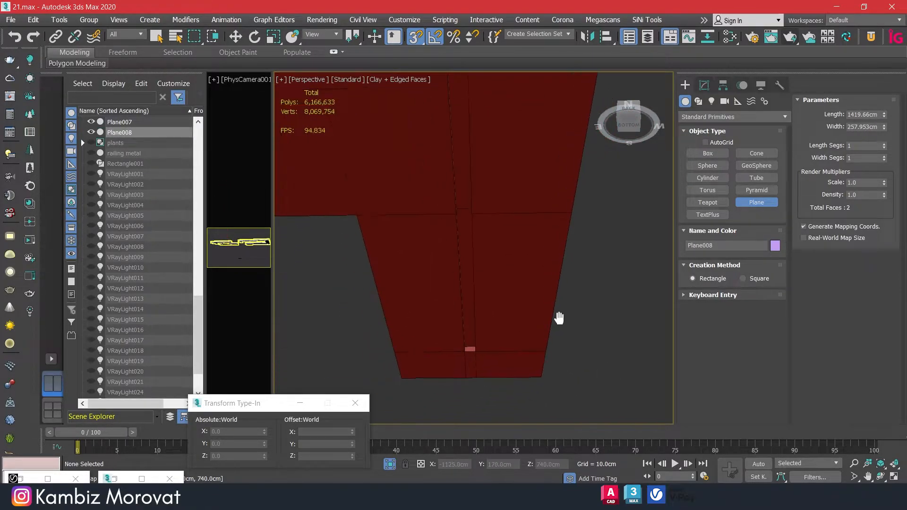
pyautogui.scroll(-3, 520, 348)
pyautogui.scroll(4, 520, 348)
pyautogui.scroll(-1, 513, 286)
pyautogui.scroll(-4, 512, 286)
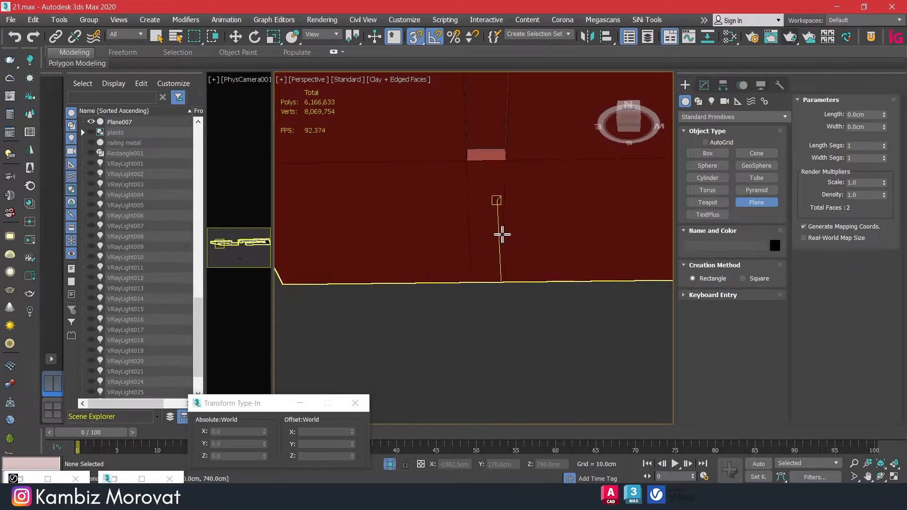
# Draw a plane 282.5 by 10 cm along the groove in the second L-shaped slab's short arm
pyautogui.moveTo(502, 174); pyautogui.dragTo(496, 232, button='middle')
pyautogui.scroll(-6, 473, 198)
pyautogui.moveTo(496, 228); pyautogui.dragTo(452, 160)
pyautogui.moveTo(461, 154); pyautogui.dragTo(452, 160, button='middle')
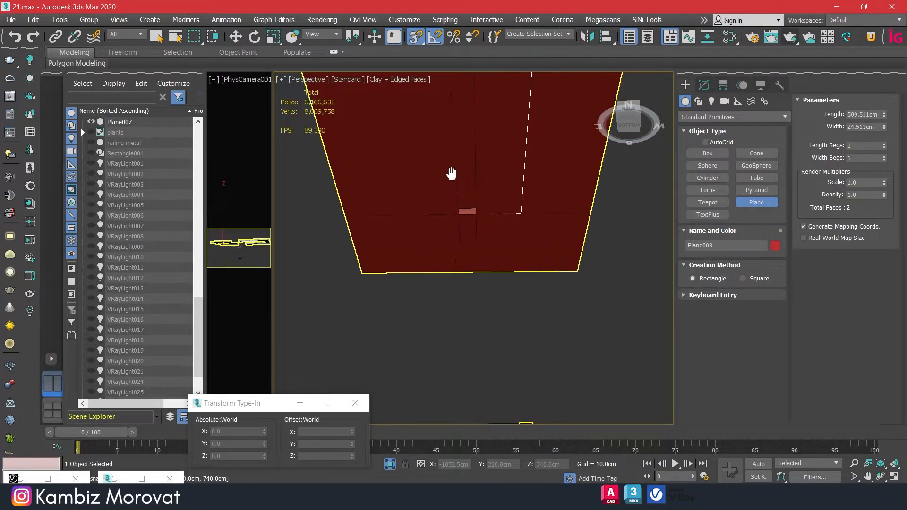
pyautogui.moveTo(451, 160); pyautogui.dragTo(458, 371)
pyautogui.moveTo(452, 160); pyautogui.dragTo(458, 371, button='middle')
pyautogui.scroll(-2, 458, 370)
pyautogui.moveTo(458, 371); pyautogui.dragTo(441, 210)
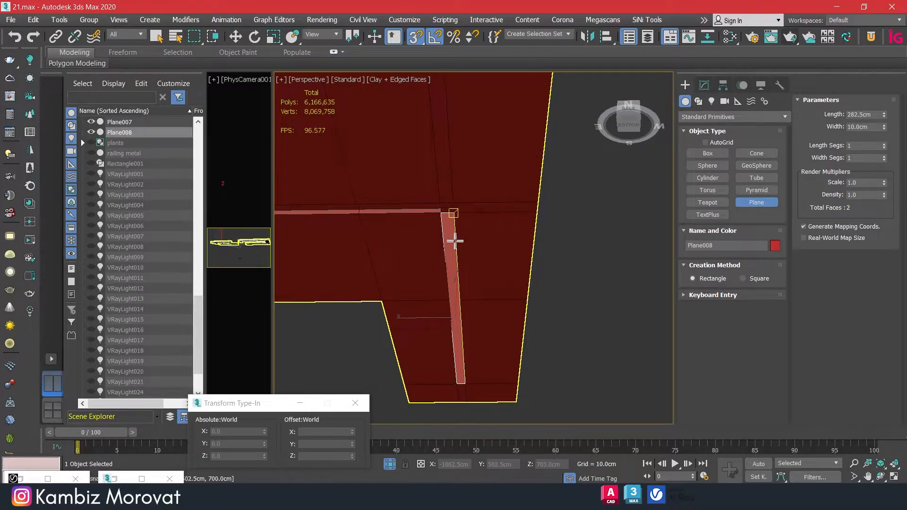
pyautogui.rightClick(463, 285)
pyautogui.moveTo(470, 286); pyautogui.dragTo(470, 244, button='middle')
pyautogui.scroll(3, 470, 245)
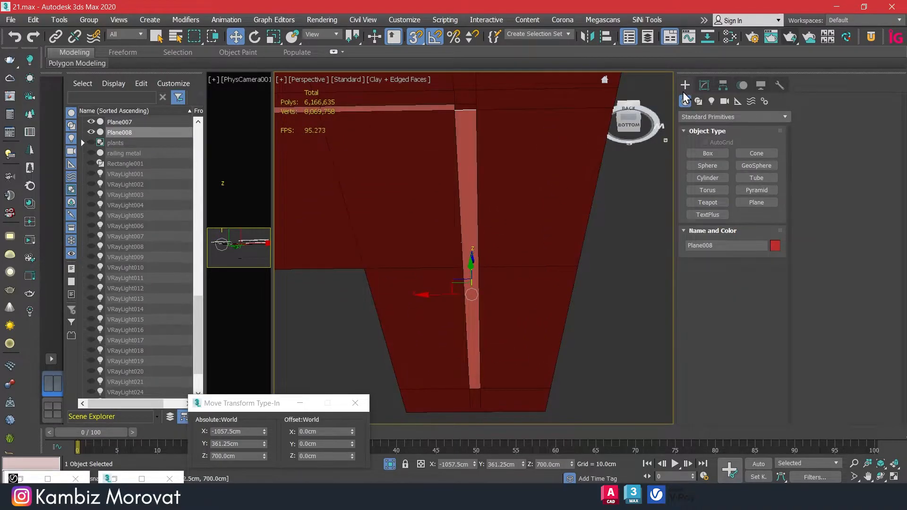
# Add an Edit Poly modifier to the short-arm plane and flip its polygon
pyautogui.click(704, 85)
pyautogui.click(707, 140)
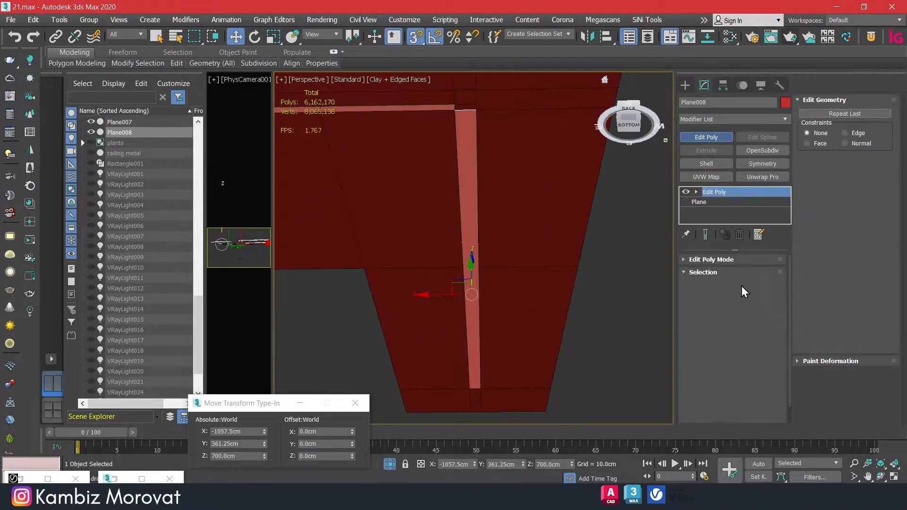
pyautogui.click(743, 287)
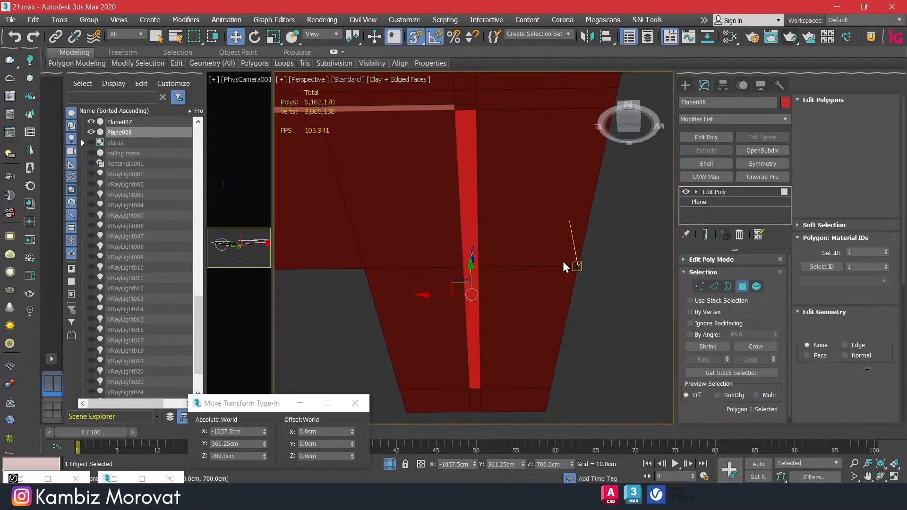
pyautogui.click(866, 158)
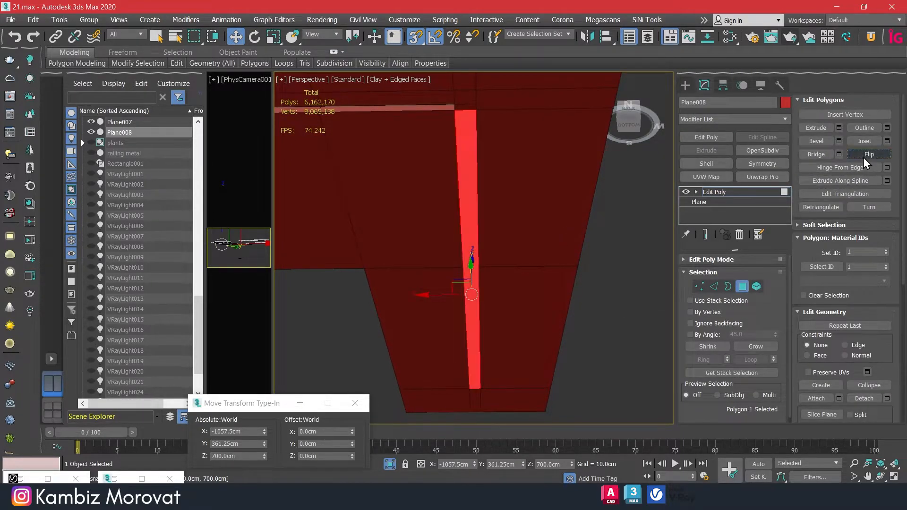
pyautogui.click(743, 286)
# Extend the plane's end edge to Y 512.5 cm as a new polygon across the groove corner
pyautogui.click(715, 286)
pyautogui.click(465, 110)
pyautogui.moveTo(466, 114); pyautogui.dragTo(464, 176, button='middle')
pyautogui.scroll(2, 468, 188)
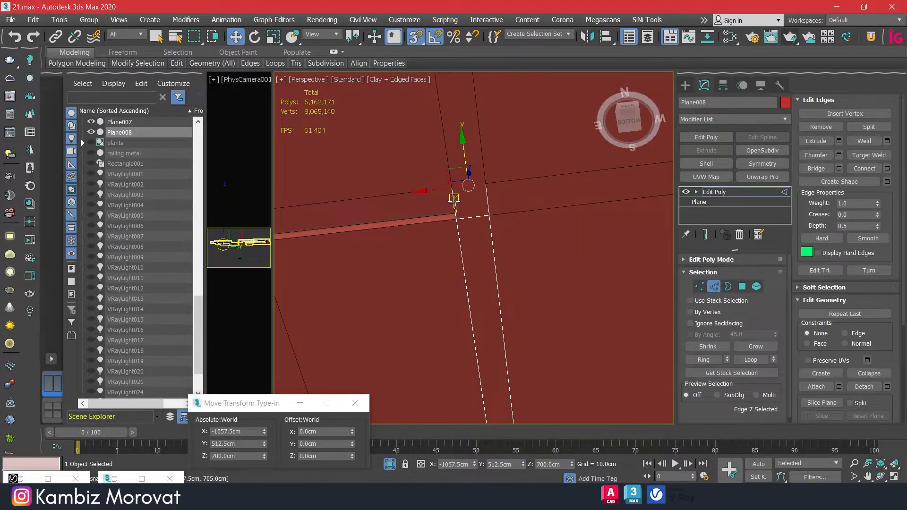
# Extend the corner polygon's side edge along the long arm's groove to X -325 cm at the slab's end
pyautogui.scroll(-4, 538, 197)
pyautogui.keyDown('alt'); pyautogui.moveTo(531, 192); pyautogui.dragTo(661, 177, button='middle'); pyautogui.keyUp('alt')
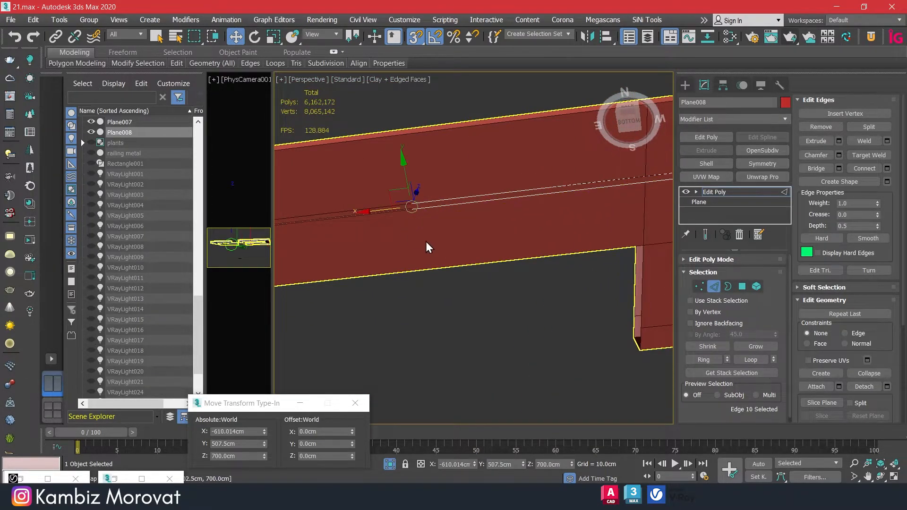
pyautogui.moveTo(427, 246); pyautogui.dragTo(642, 203, button='middle')
pyautogui.moveTo(617, 182); pyautogui.dragTo(480, 194)
pyautogui.moveTo(583, 211); pyautogui.dragTo(440, 221, button='middle')
# Offset the long strip's end edge by 1 cm in Z and finish edge editing
pyautogui.click(325, 456)
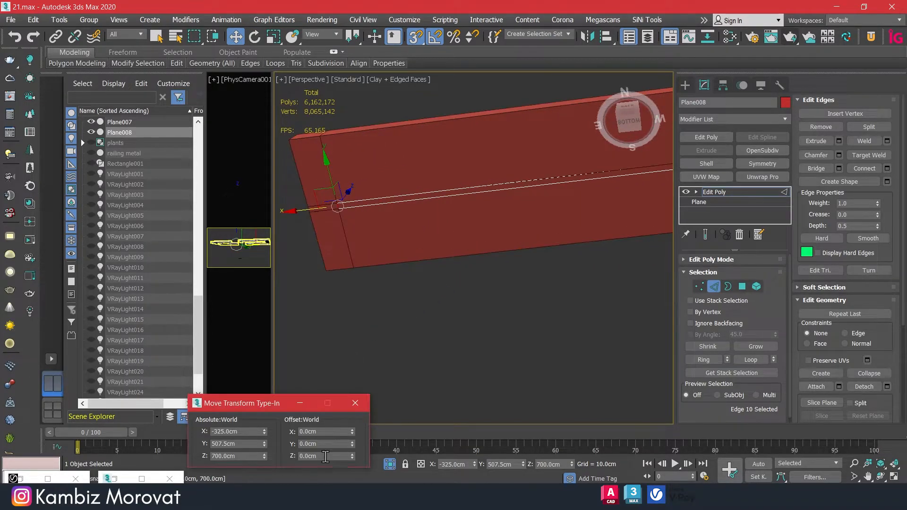
pyautogui.scroll(5, 352, 240)
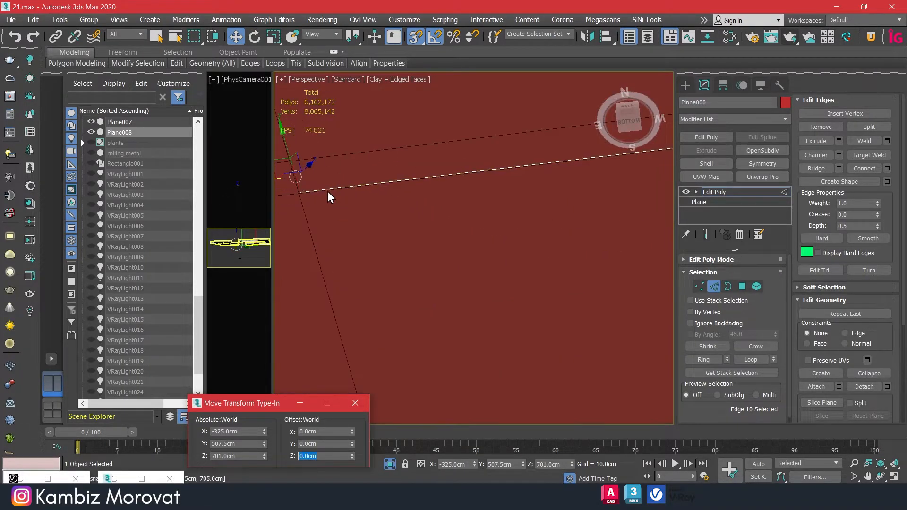
pyautogui.click(716, 286)
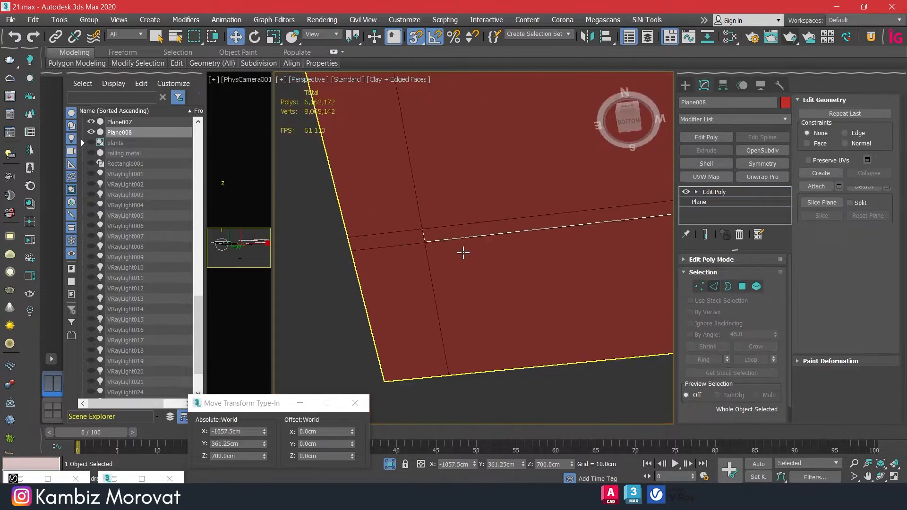
# Draw a plane about 1004.5 by 10 cm along the groove in the large frame slab's wide section
pyautogui.scroll(-10, 541, 271)
pyautogui.scroll(8, 552, 292)
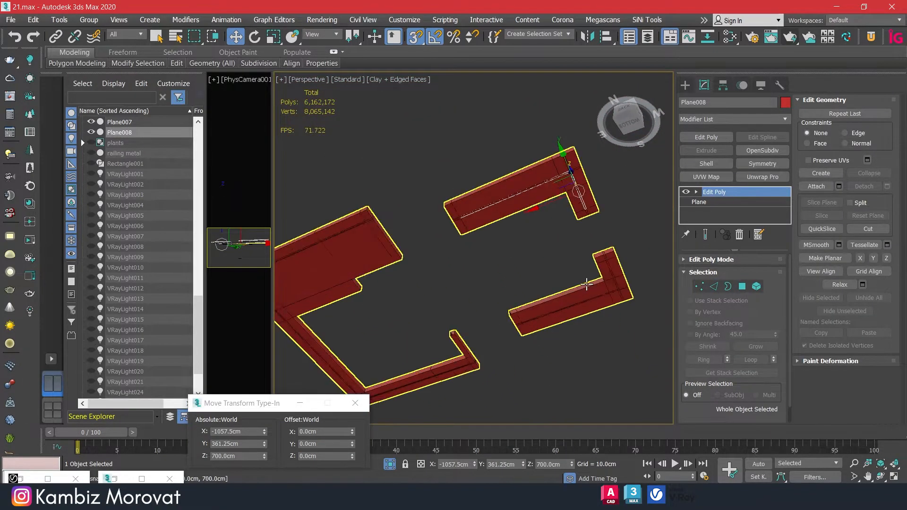
pyautogui.scroll(-6, 543, 290)
pyautogui.scroll(8, 504, 229)
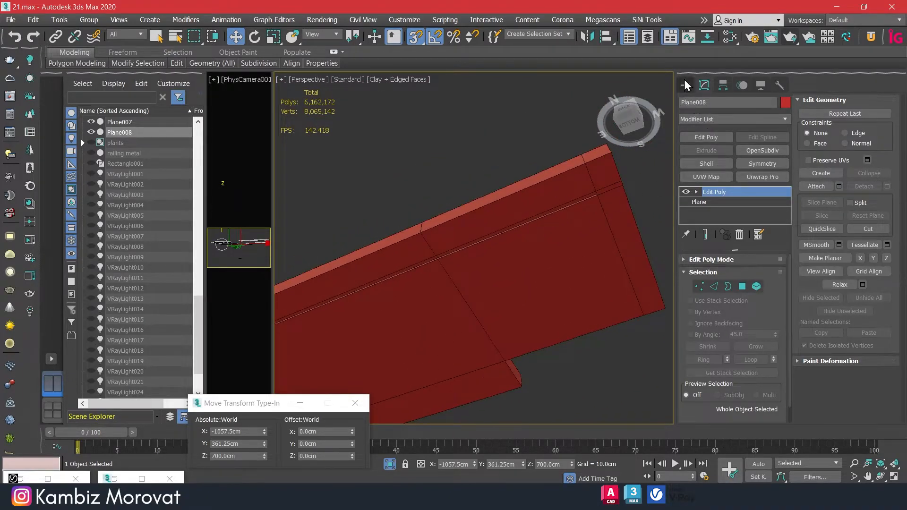
pyautogui.click(686, 85)
pyautogui.click(756, 202)
pyautogui.scroll(3, 600, 192)
pyautogui.moveTo(559, 225); pyautogui.dragTo(693, 125)
pyautogui.moveTo(491, 271); pyautogui.dragTo(693, 125, button='middle')
pyautogui.moveTo(693, 126); pyautogui.dragTo(339, 226)
pyautogui.scroll(5, 312, 281)
pyautogui.moveTo(339, 226); pyautogui.dragTo(450, 224, button='middle')
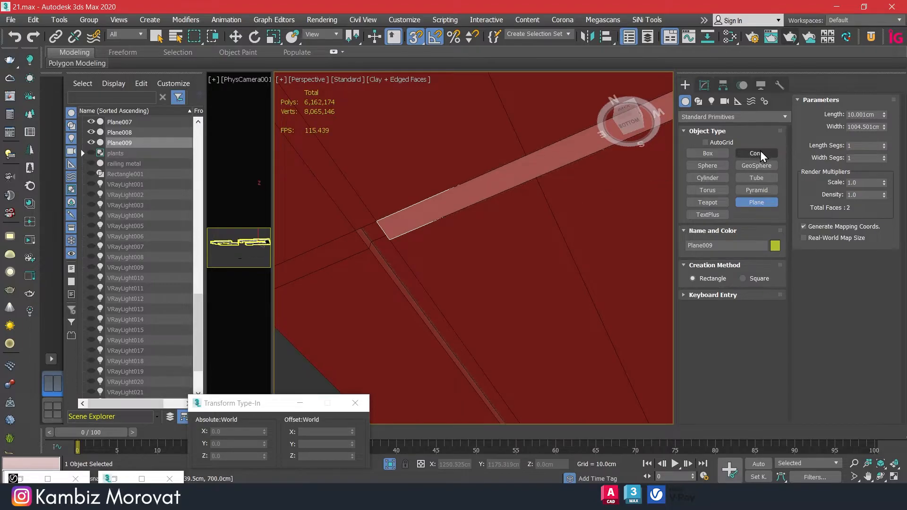
# Add an Edit Poly modifier to the large slab's plane and flip its polygon
pyautogui.click(705, 85)
pyautogui.click(709, 138)
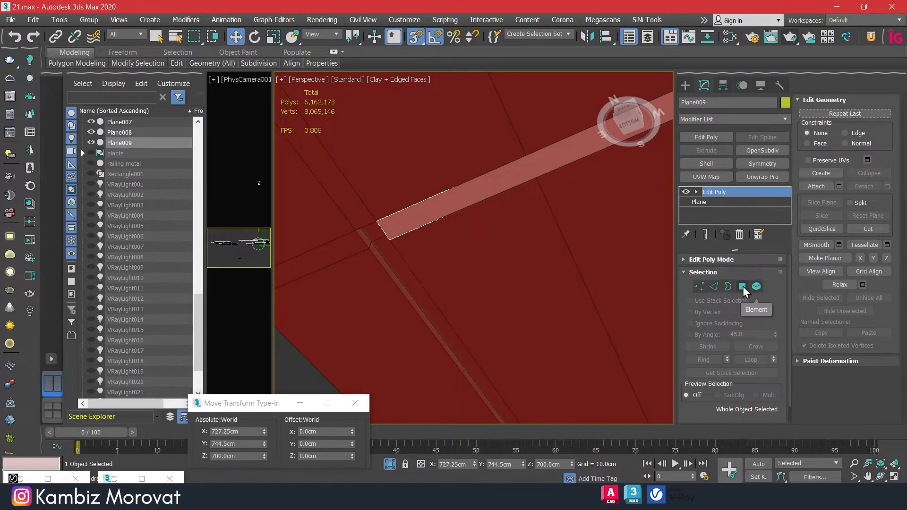
pyautogui.click(743, 287)
pyautogui.click(861, 157)
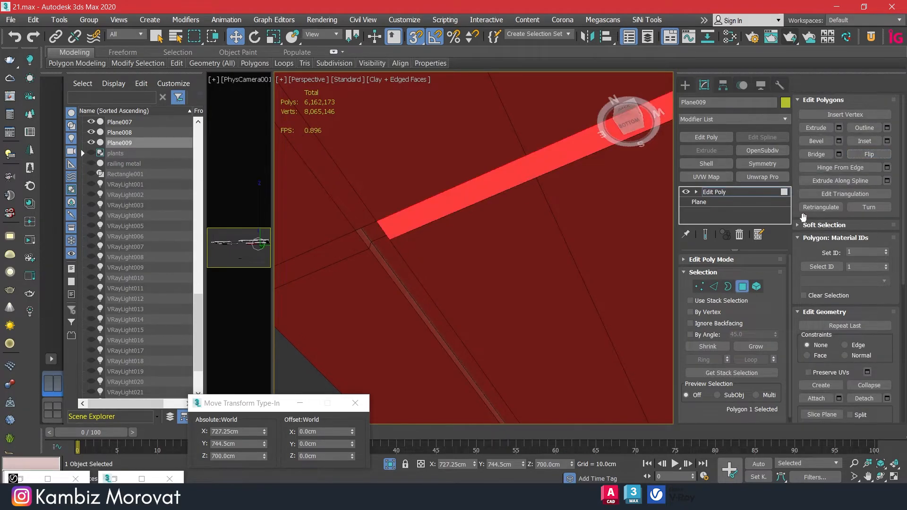
pyautogui.click(742, 287)
# Extend the end edge of the large slab's plane as a new polygon across the groove corner
pyautogui.click(714, 287)
pyautogui.click(383, 232)
pyautogui.click(352, 237)
# Extend the corner polygon's side edge along the frame slab's long arm groove to Y -734.5 cm at the next corner
pyautogui.click(369, 249)
pyautogui.scroll(-5, 430, 315)
pyautogui.moveTo(431, 316); pyautogui.dragTo(391, 151, button='middle')
pyautogui.moveTo(373, 132); pyautogui.dragTo(455, 244)
pyautogui.scroll(-3, 455, 243)
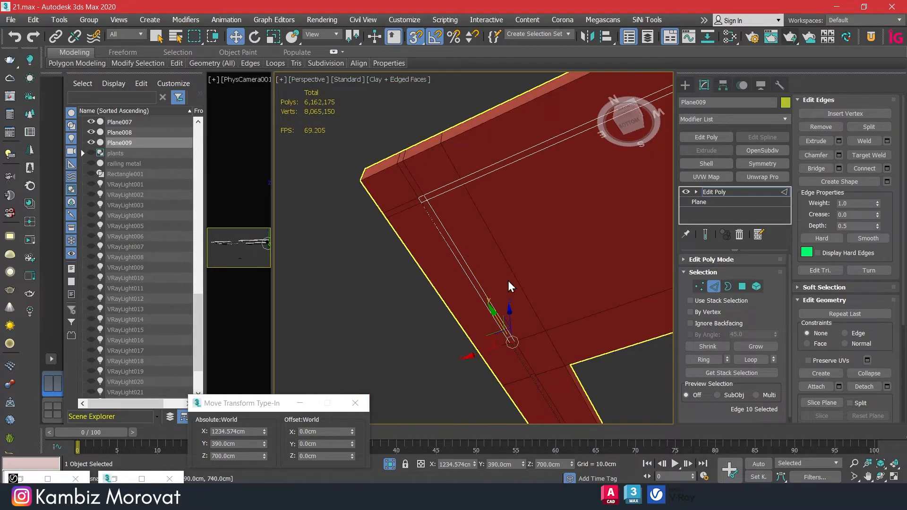
pyautogui.scroll(3, 510, 286)
pyautogui.press('F3')
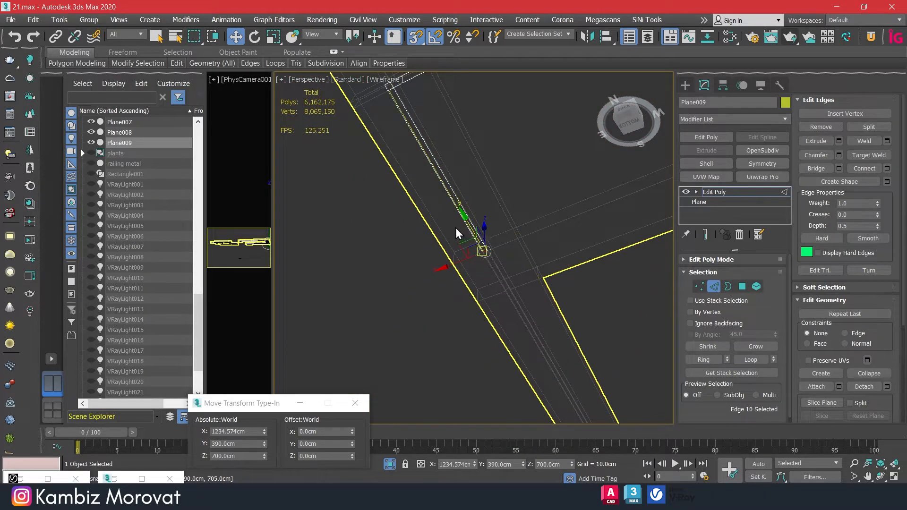
pyautogui.press('F3')
pyautogui.moveTo(465, 222)
pyautogui.mouseDown()
pyautogui.moveTo(492, 281)
pyautogui.moveTo(508, 294)
pyautogui.mouseUp()
pyautogui.moveTo(567, 338)
pyautogui.mouseDown(button='middle')
pyautogui.moveTo(518, 217)
pyautogui.moveTo(446, 113)
pyautogui.moveTo(458, 206)
pyautogui.mouseUp(button='middle')
pyautogui.moveTo(563, 364); pyautogui.dragTo(480, 122, button='middle')
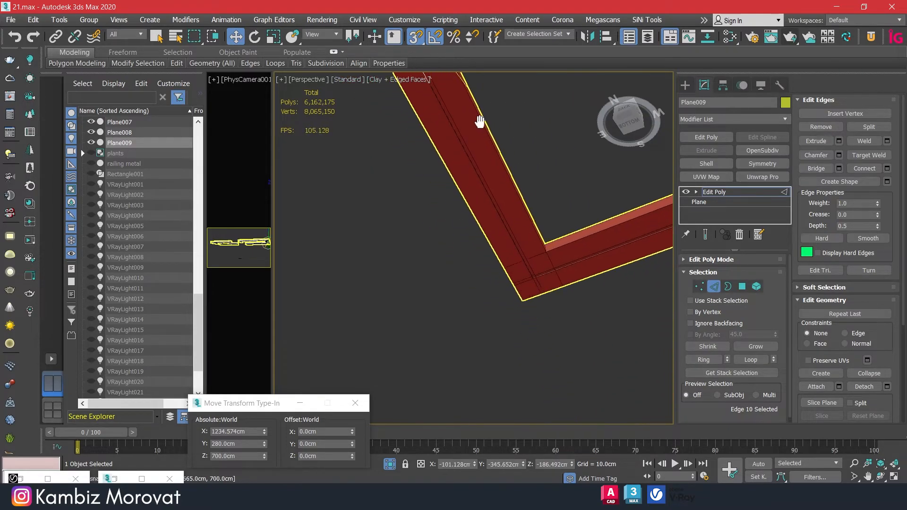
pyautogui.scroll(5, 548, 275)
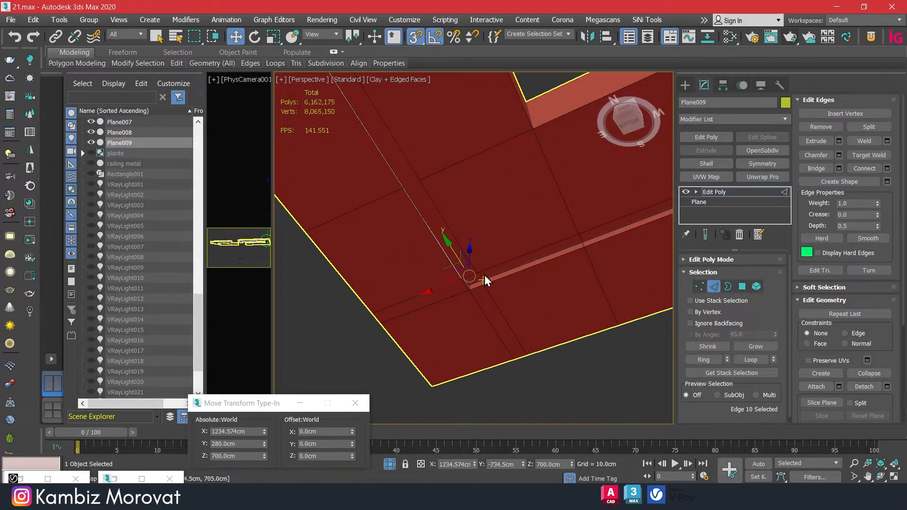
pyautogui.scroll(2, 462, 269)
# Add a polygon across the second corner and extend its side edge along the adjoining arm's groove to X 215 cm
pyautogui.keyDown('shift'); pyautogui.moveTo(449, 243); pyautogui.dragTo(475, 300); pyautogui.keyUp('shift')
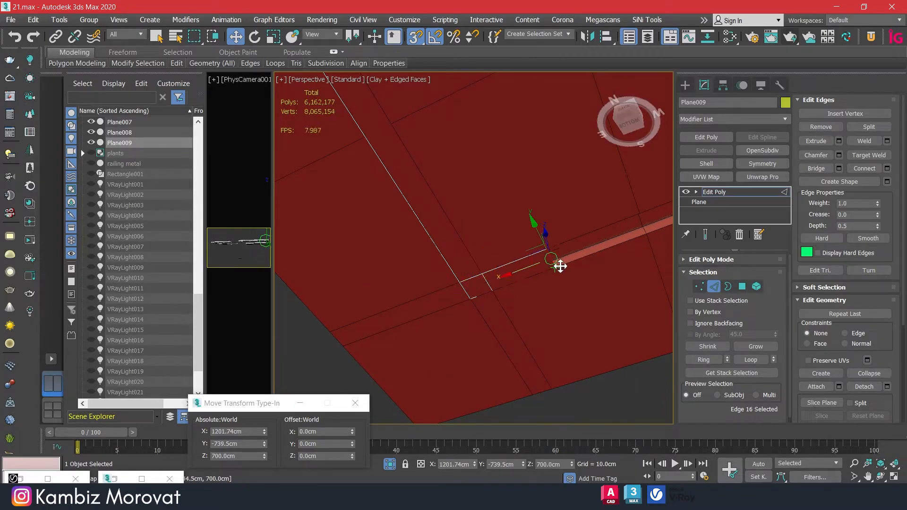
pyautogui.scroll(-5, 556, 276)
pyautogui.moveTo(543, 293); pyautogui.dragTo(425, 304, button='middle')
pyautogui.moveTo(512, 293); pyautogui.dragTo(463, 298, button='middle')
pyautogui.moveTo(338, 306); pyautogui.dragTo(611, 207)
pyautogui.moveTo(611, 206); pyautogui.dragTo(359, 310, button='middle')
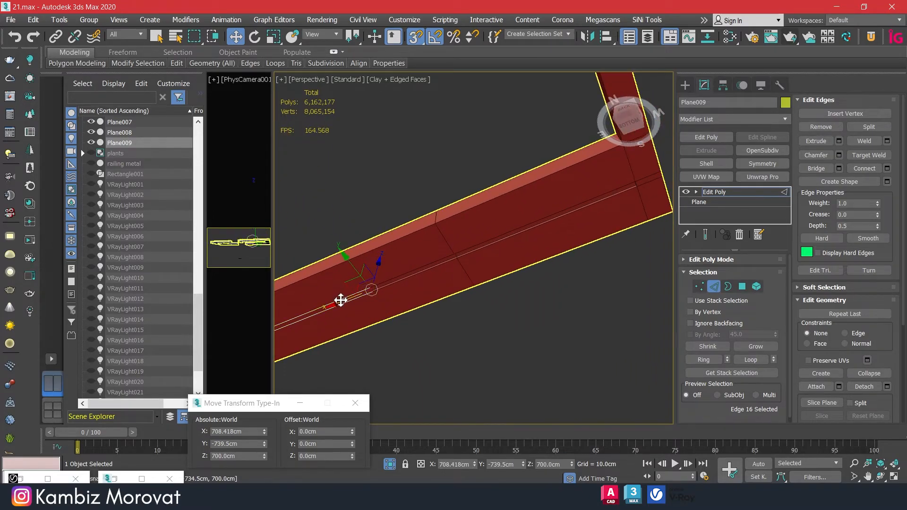
pyautogui.moveTo(535, 245); pyautogui.dragTo(635, 184)
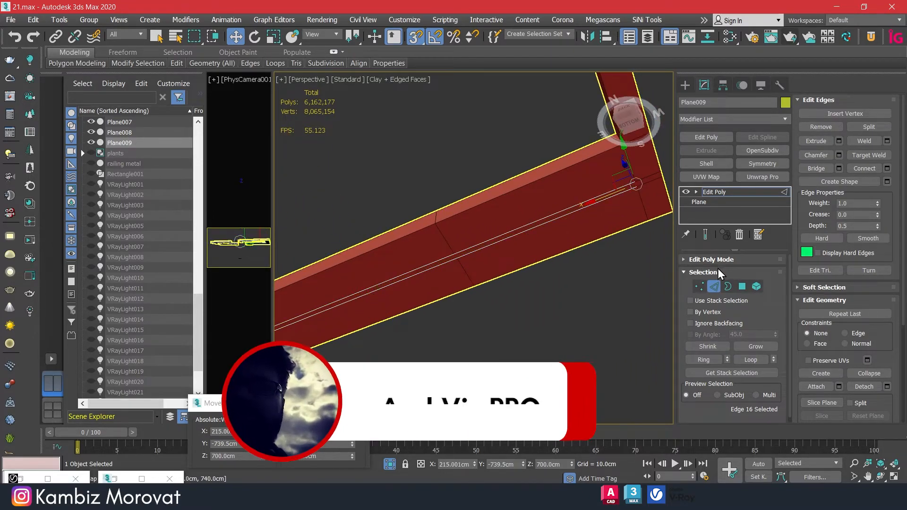
# Finish edge editing and offset the whole frame-slab strip by 1 cm in Z into the groove
pyautogui.click(717, 287)
pyautogui.scroll(3, 614, 228)
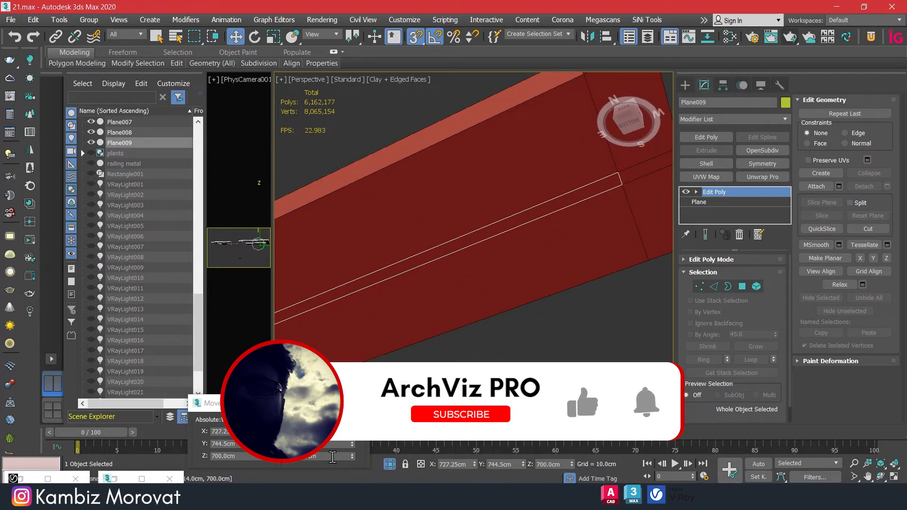
pyautogui.press('Return')
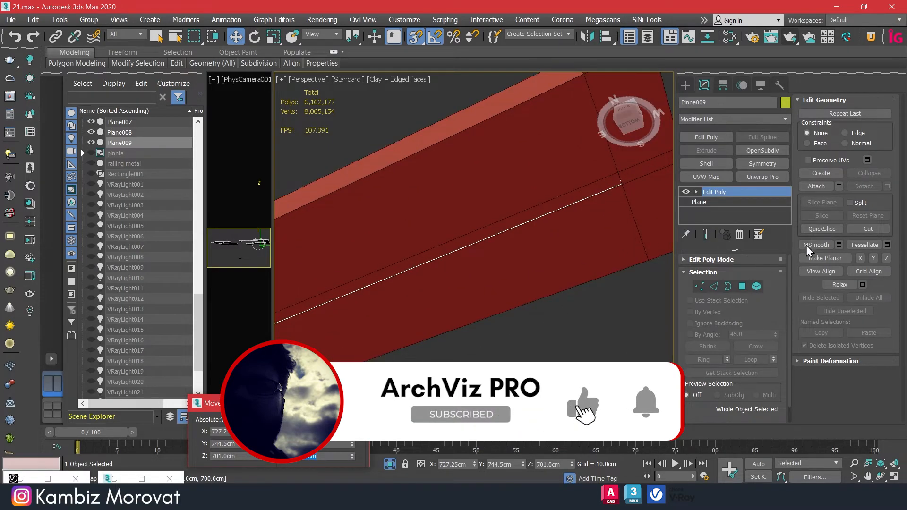
# Attach the groove strips of the two L-shaped slabs to the frame-slab strip
pyautogui.click(817, 186)
pyautogui.scroll(-6, 573, 189)
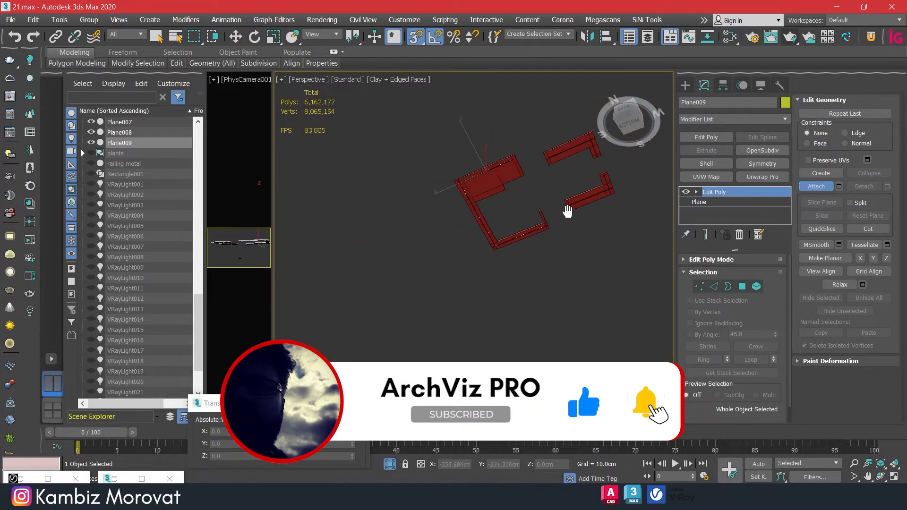
pyautogui.scroll(4, 581, 207)
pyautogui.click(604, 208)
pyautogui.scroll(-5, 492, 307)
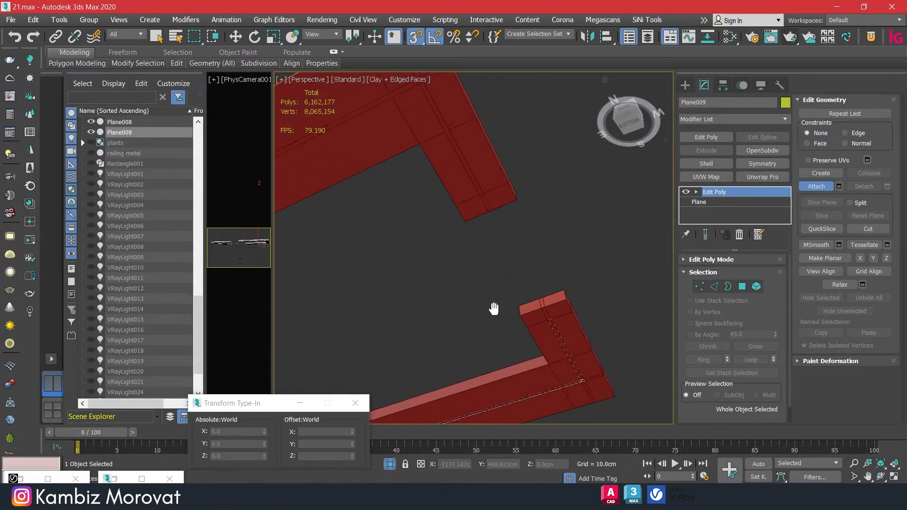
pyautogui.scroll(6, 475, 172)
pyautogui.click(496, 208)
pyautogui.scroll(-4, 496, 209)
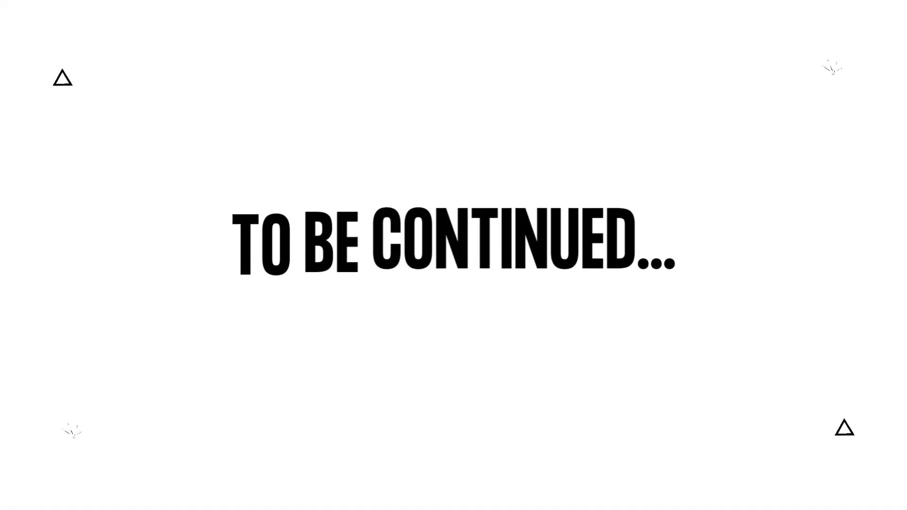